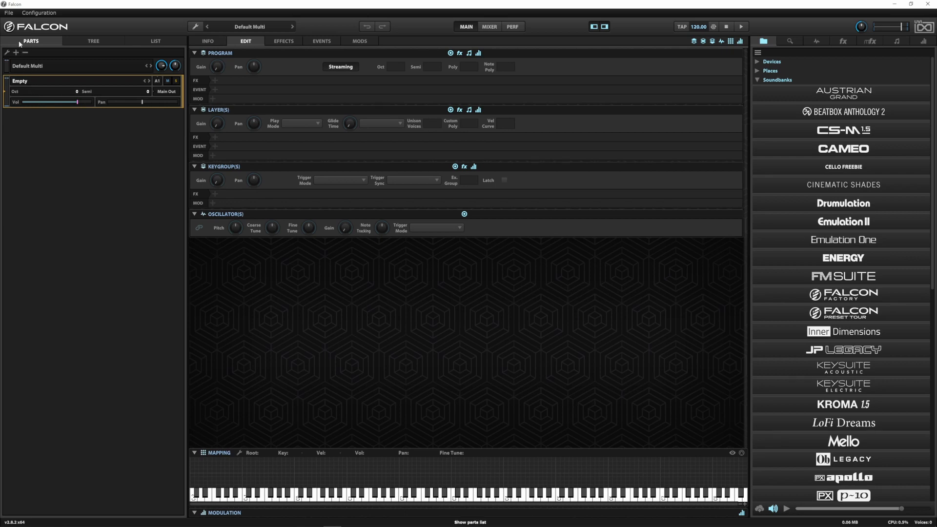
Review the tree, list and parts views, the part's effects and events pages, and return to the edit page.
click(93, 41)
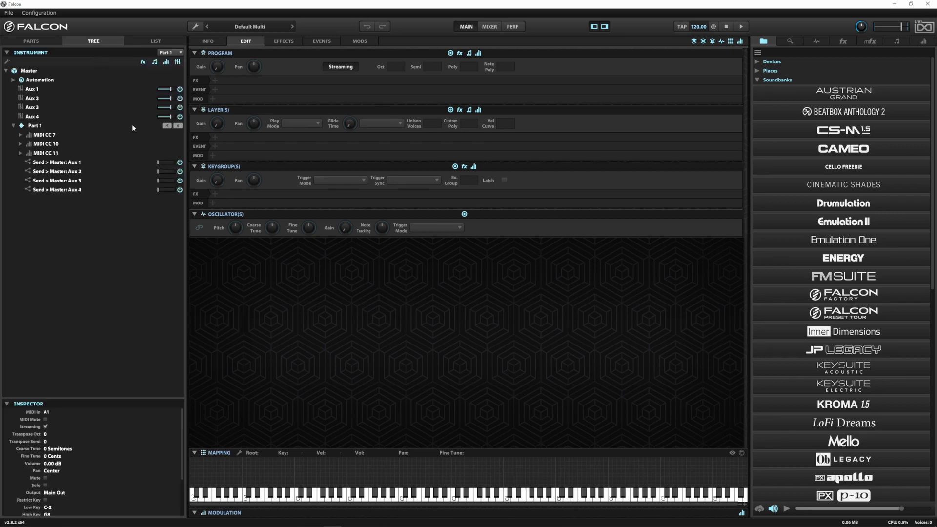
click(156, 41)
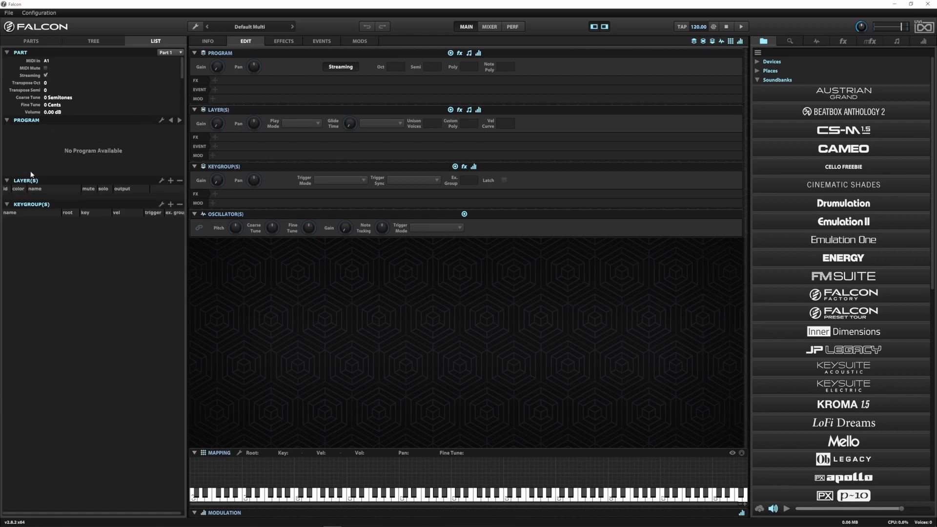
click(76, 40)
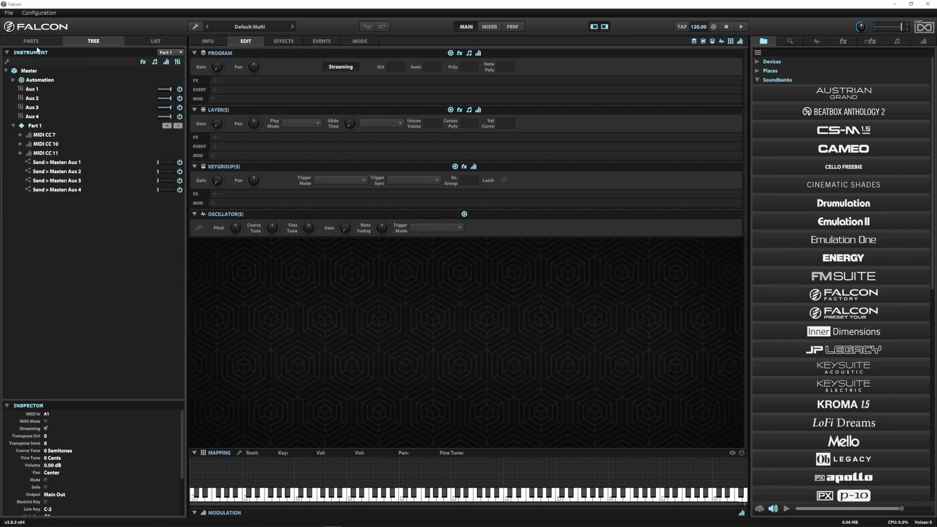
click(37, 41)
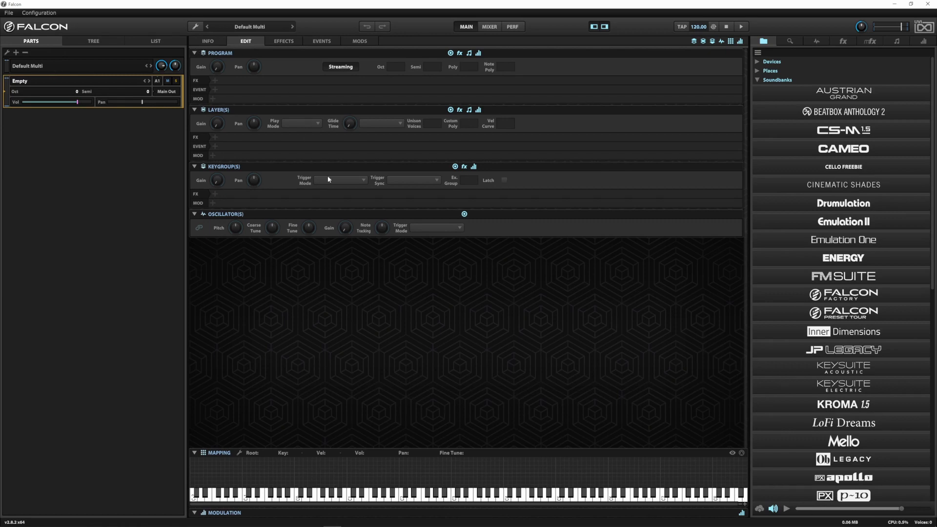
click(282, 41)
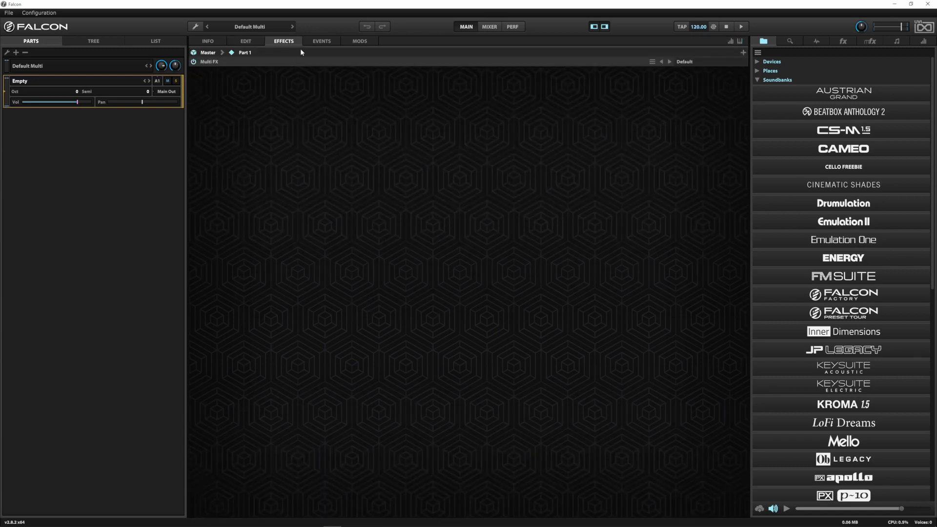
click(322, 41)
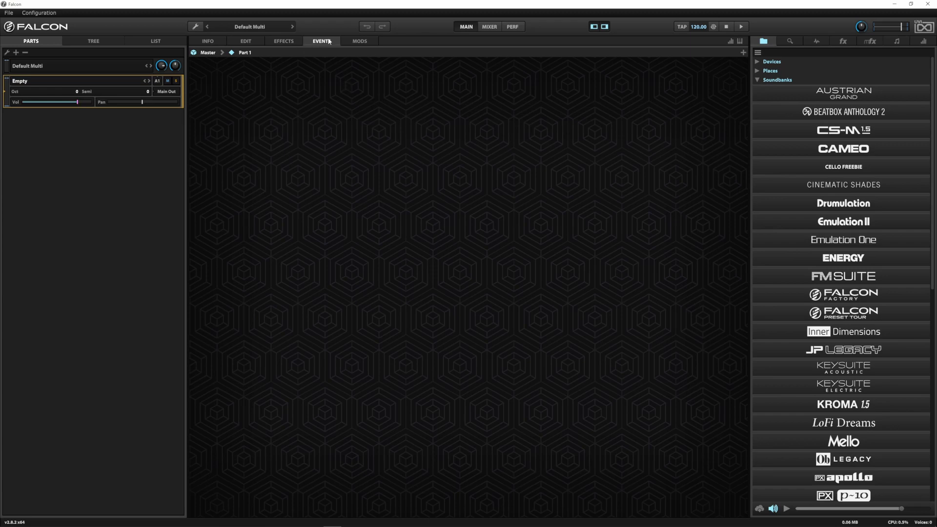
click(246, 41)
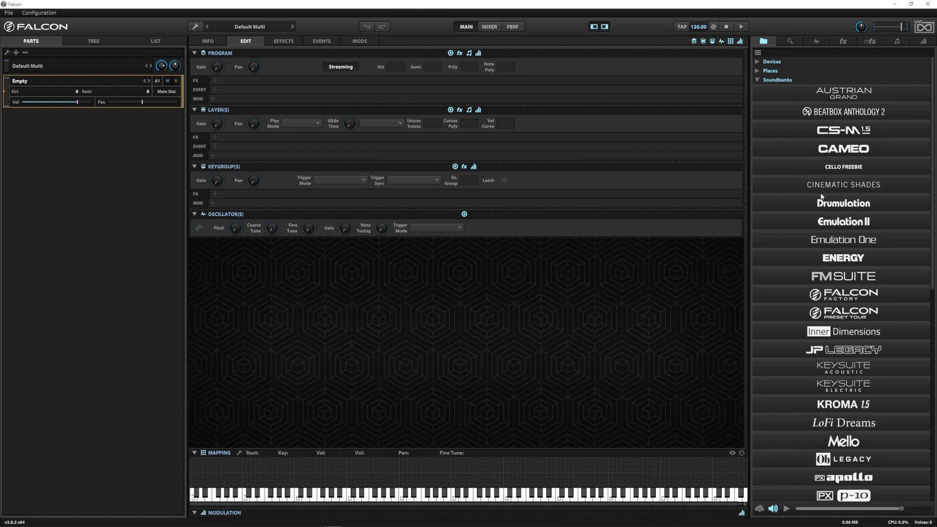
Look through the installed soundbanks and the storage devices, and open the searchable preset list.
scroll(825, 202, down, 16)
scroll(835, 235, up, 13)
scroll(835, 235, up, 4)
click(757, 62)
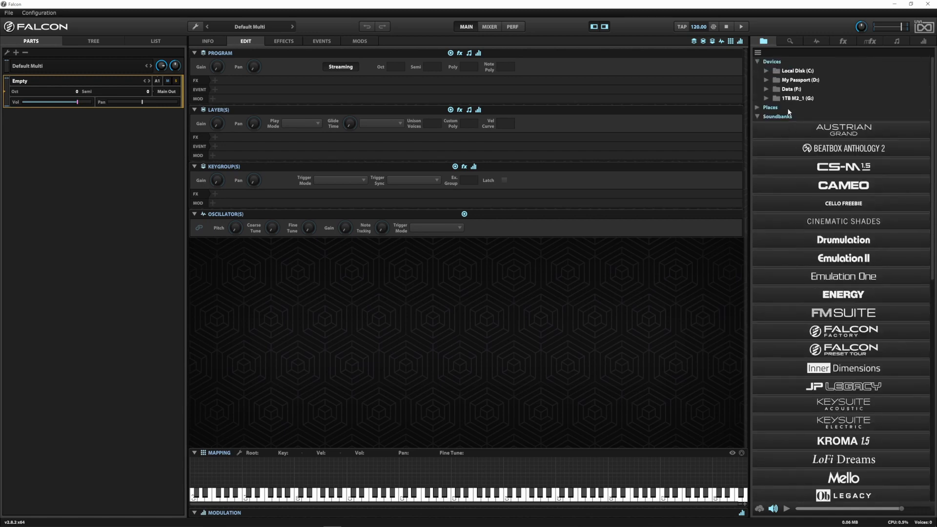
click(757, 62)
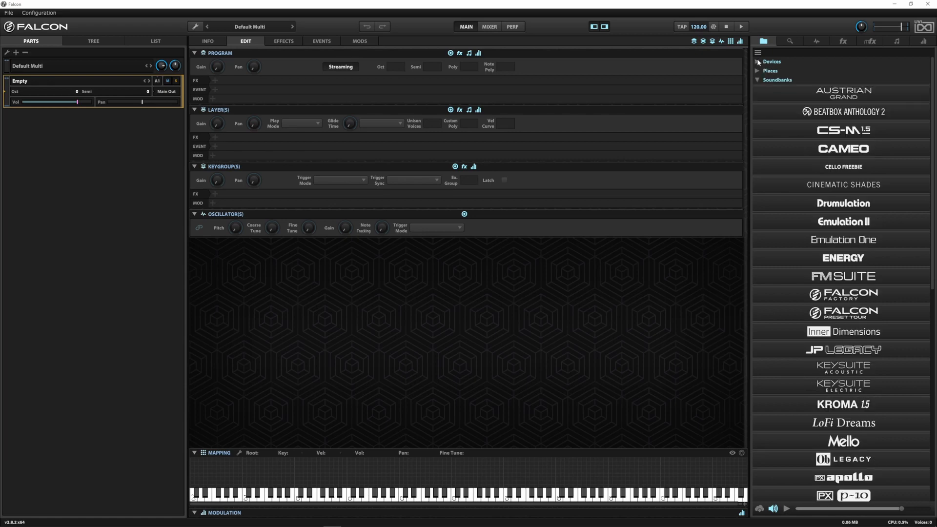
click(790, 42)
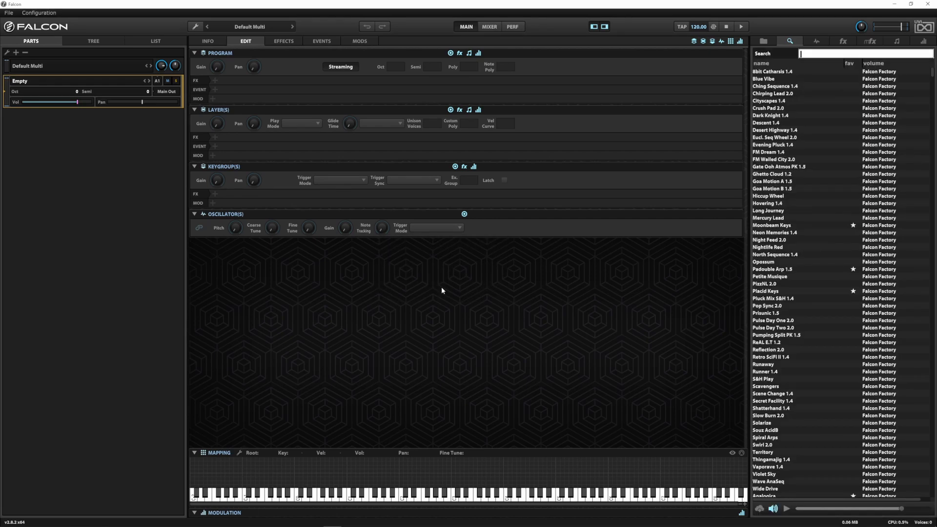
Examine the Sample and Synthesis oscillator types, including the Analog and Additive presets, and collapse the Synthesis category.
click(816, 41)
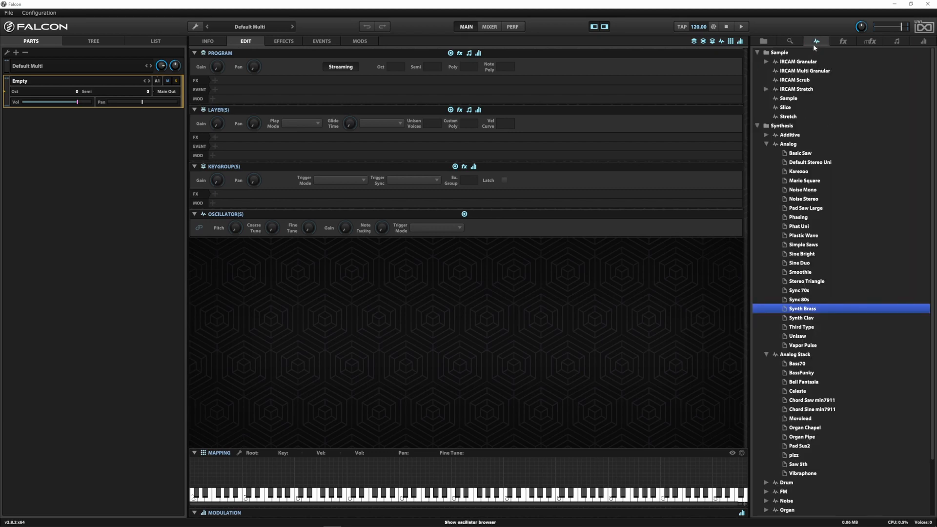
click(766, 144)
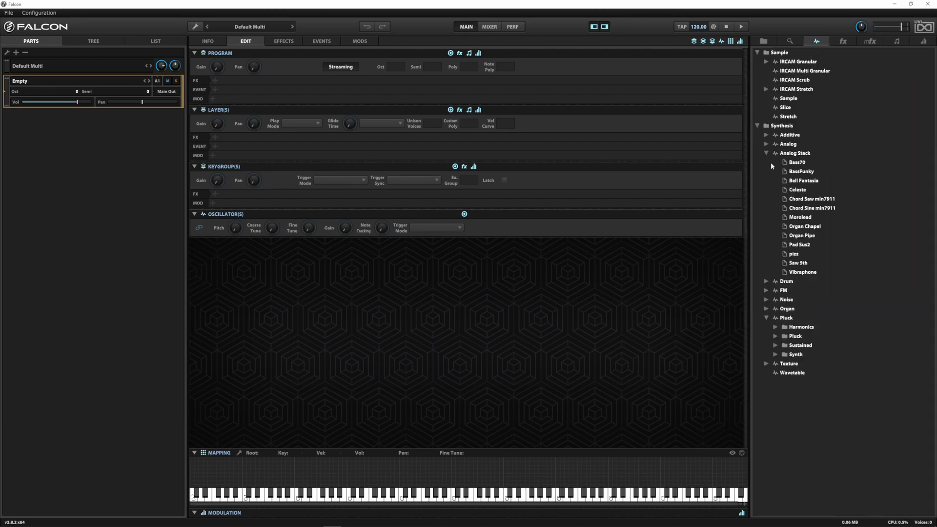
click(766, 153)
click(766, 199)
click(766, 198)
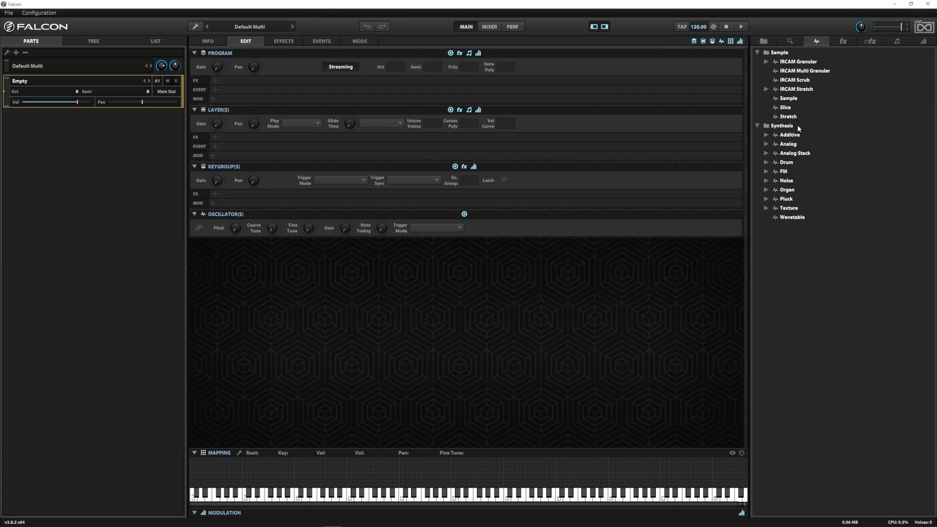
click(766, 144)
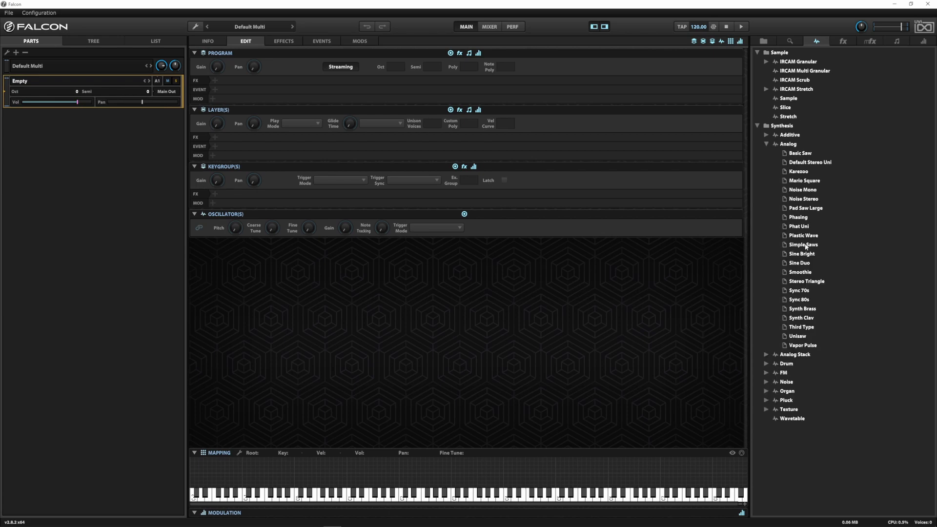
click(765, 144)
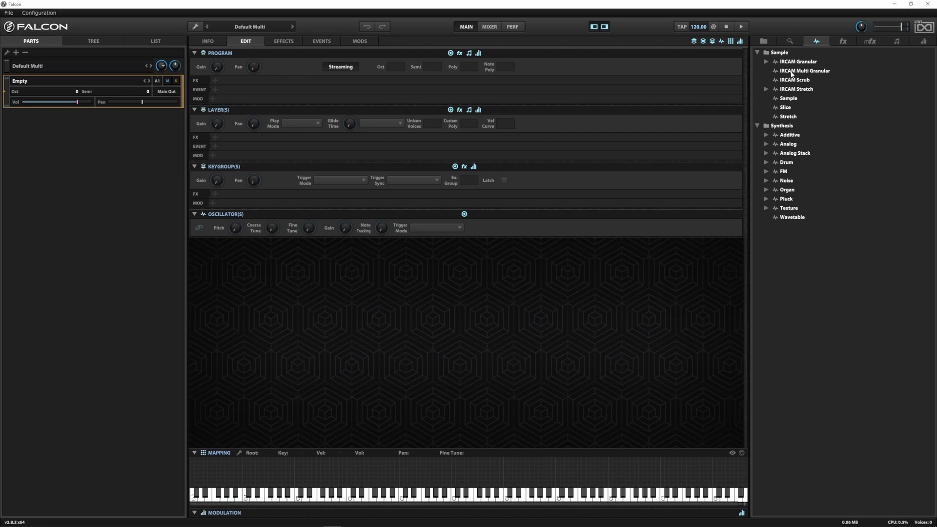
click(767, 135)
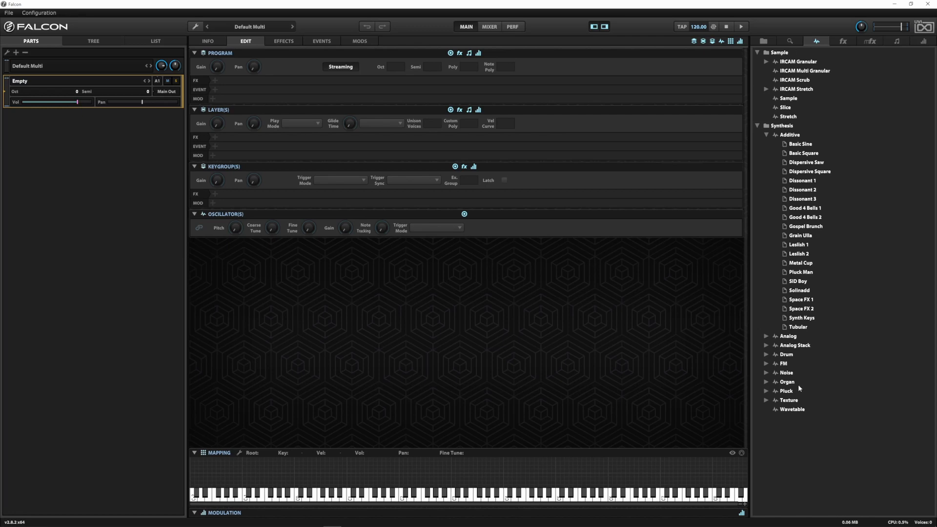
click(763, 127)
click(766, 134)
click(758, 125)
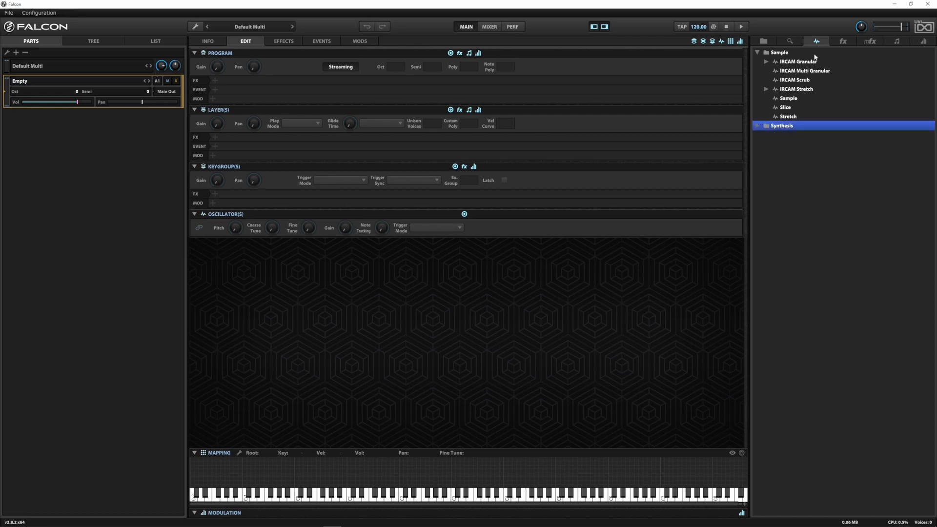
Collapse the Equalizer, Amp / Stereo, Drive / Distortion and Dynamic categories in the effects browser.
click(843, 41)
click(765, 98)
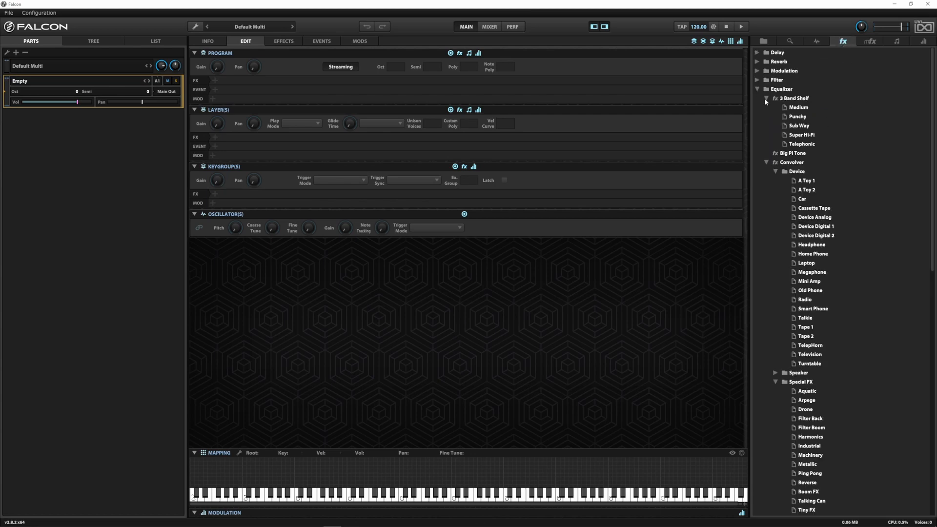
click(766, 117)
click(766, 127)
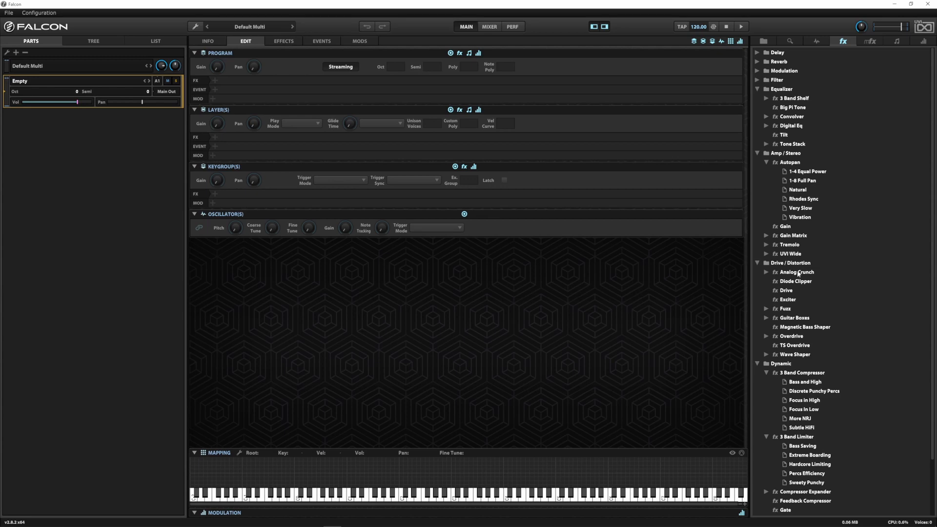
click(756, 364)
click(757, 263)
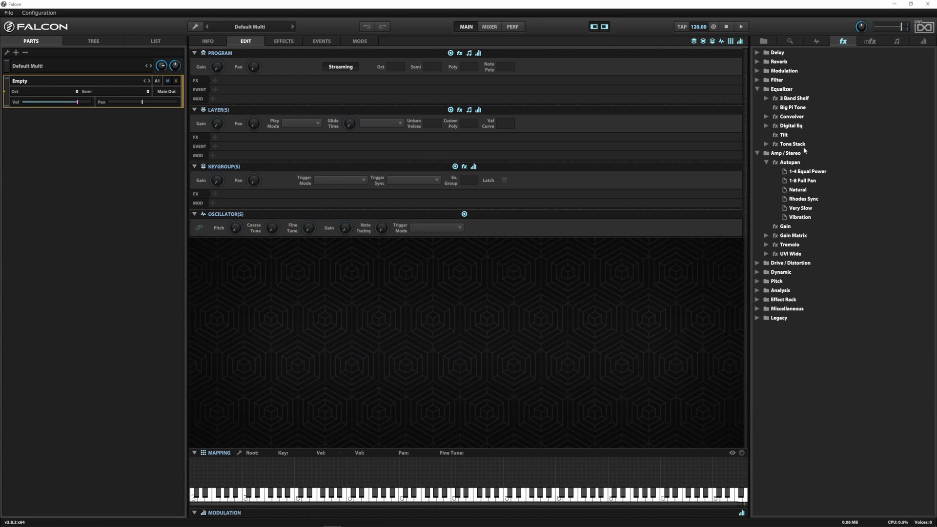
click(757, 153)
click(757, 89)
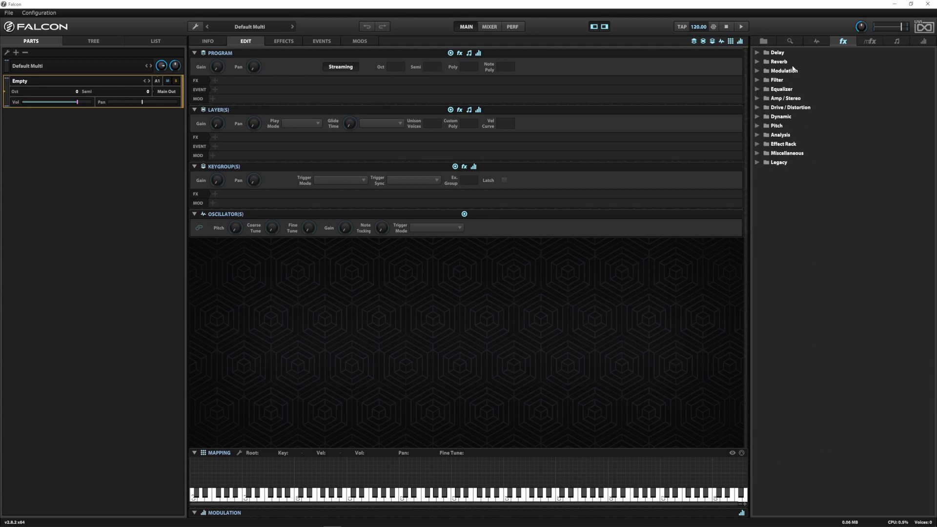
Look at the multi-effect presets and the arpeggiator and script event processors, and return to the soundbanks.
click(870, 41)
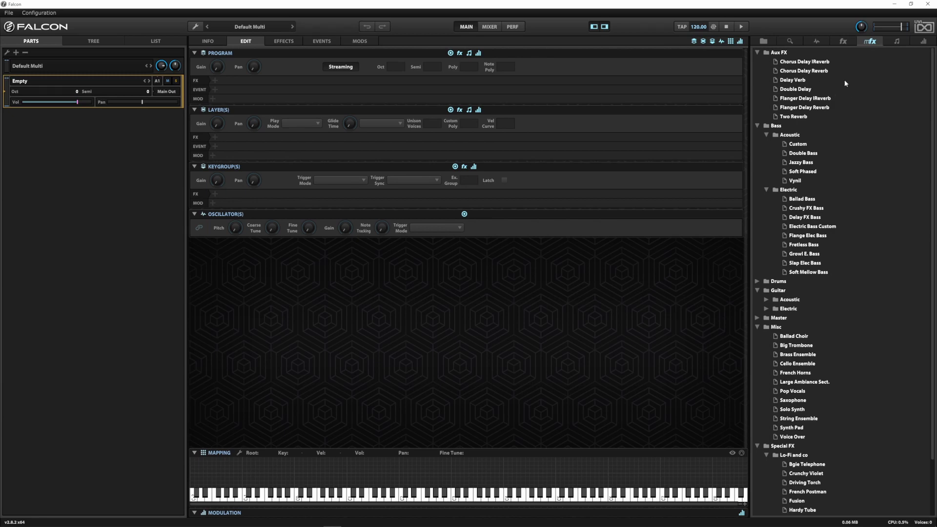
click(896, 41)
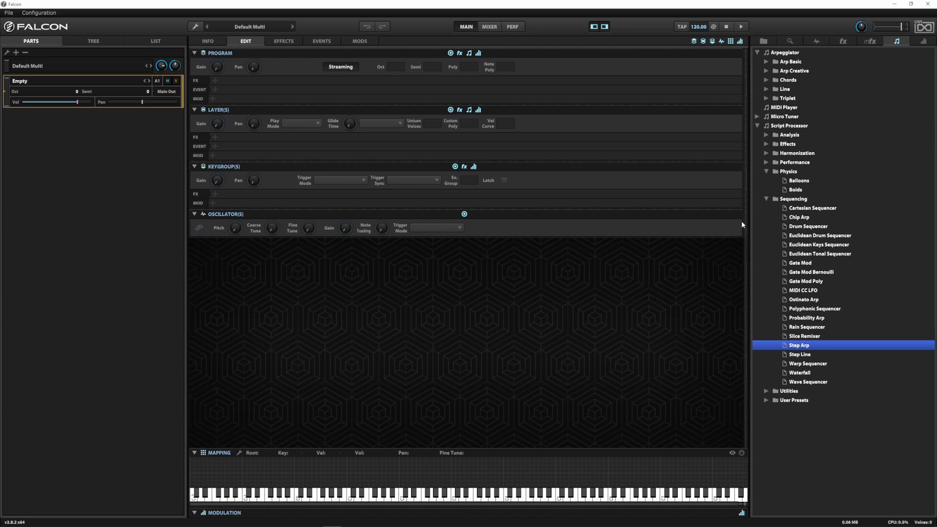
click(842, 41)
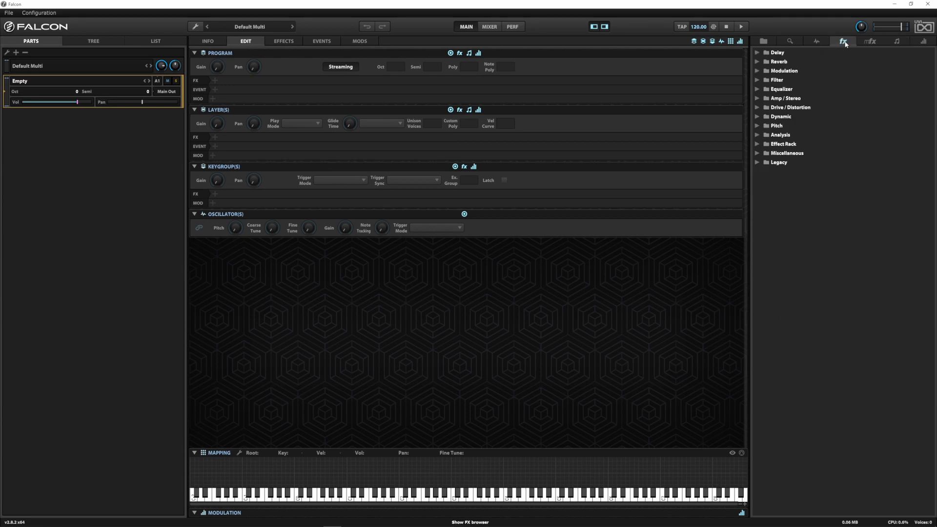
click(895, 39)
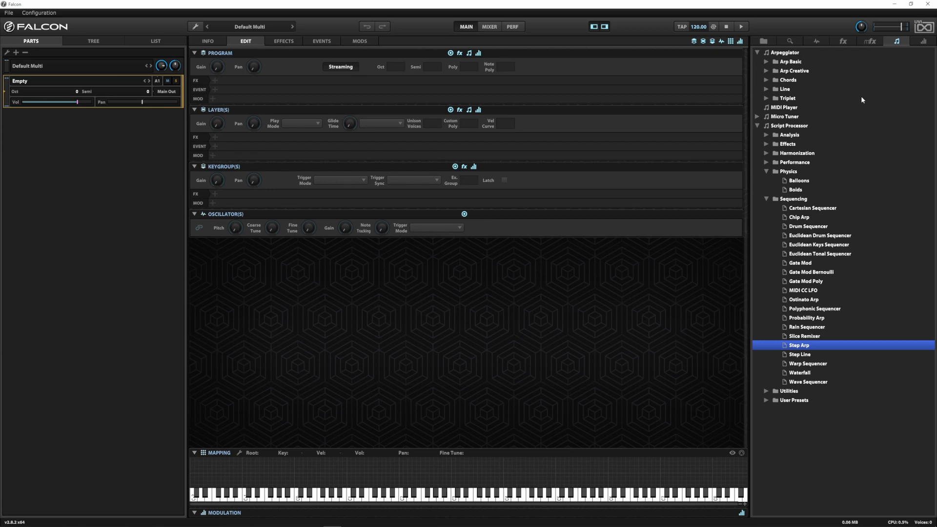
click(768, 42)
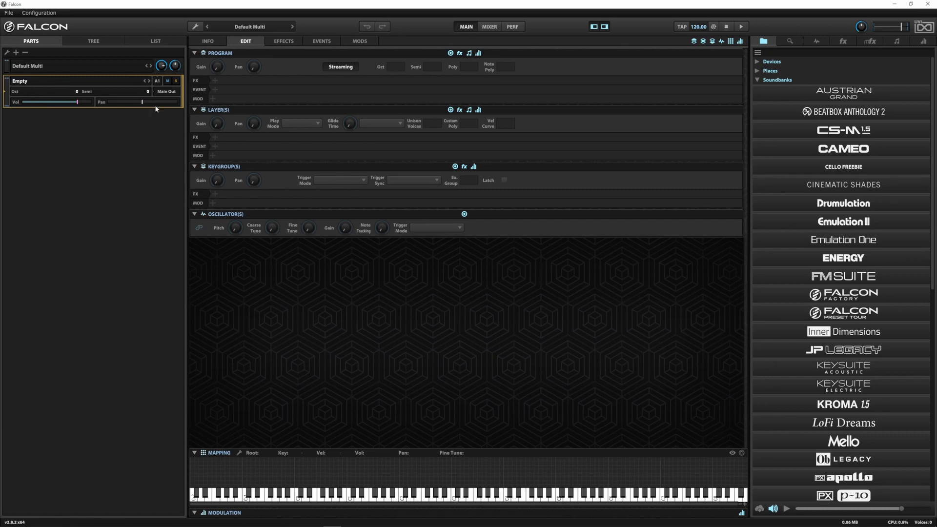
Add a second empty part to the multi and delete that second part.
right_click(59, 78)
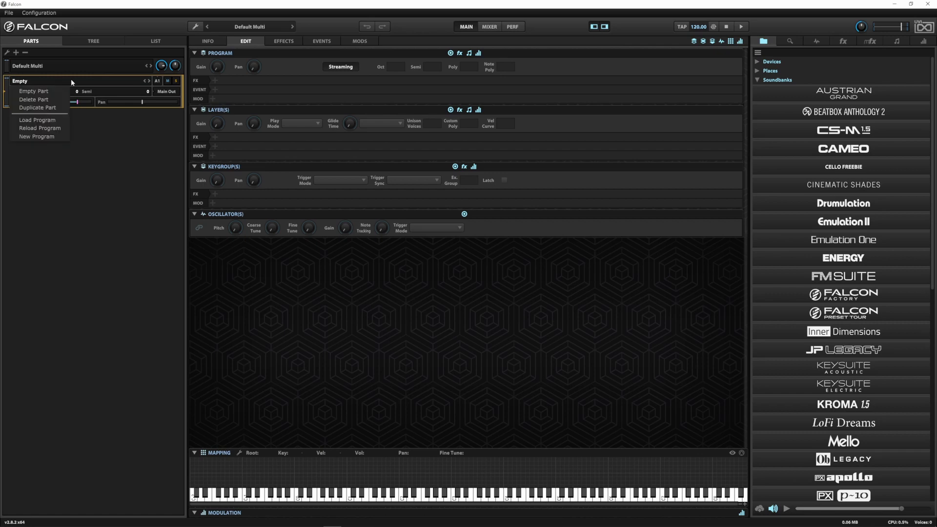
click(29, 100)
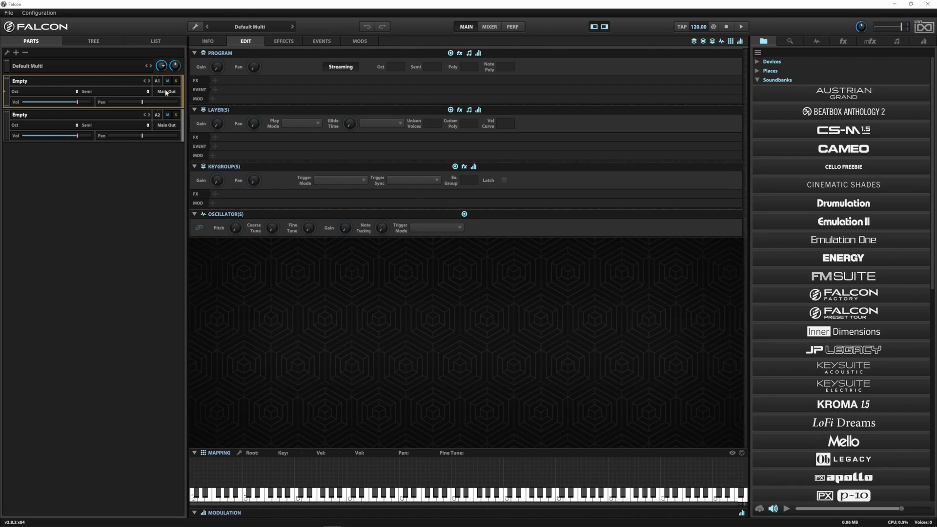
click(54, 124)
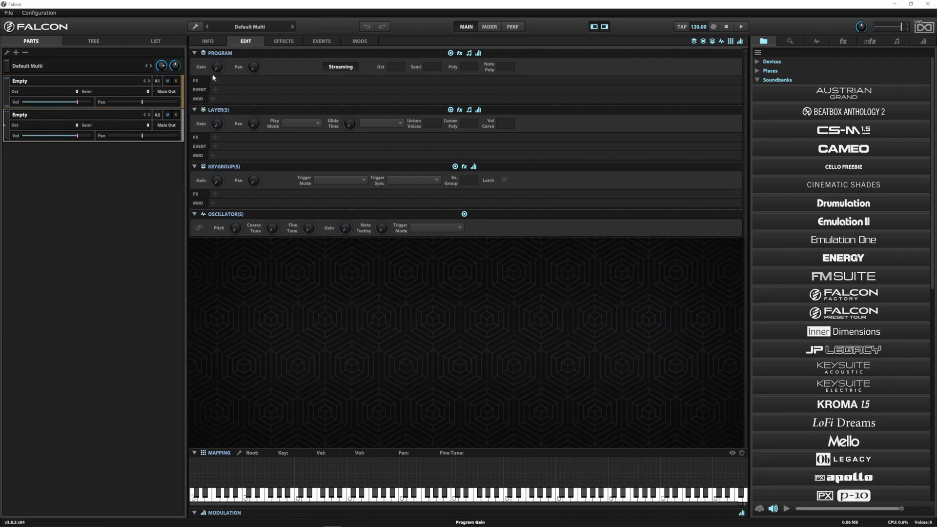
right_click(110, 113)
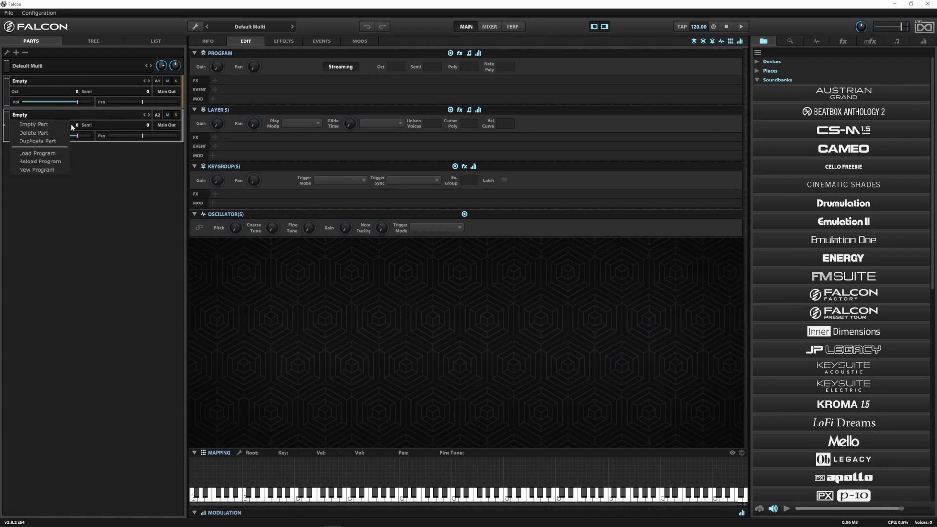
click(21, 133)
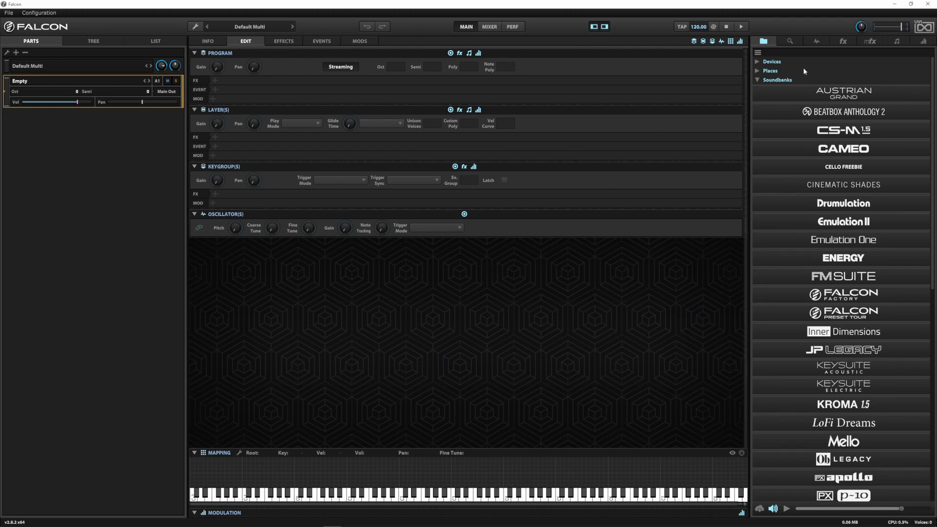
List the Analog synthesis presets and create a new program by placing the plain Analog oscillator on the empty mapping area.
click(816, 41)
click(763, 126)
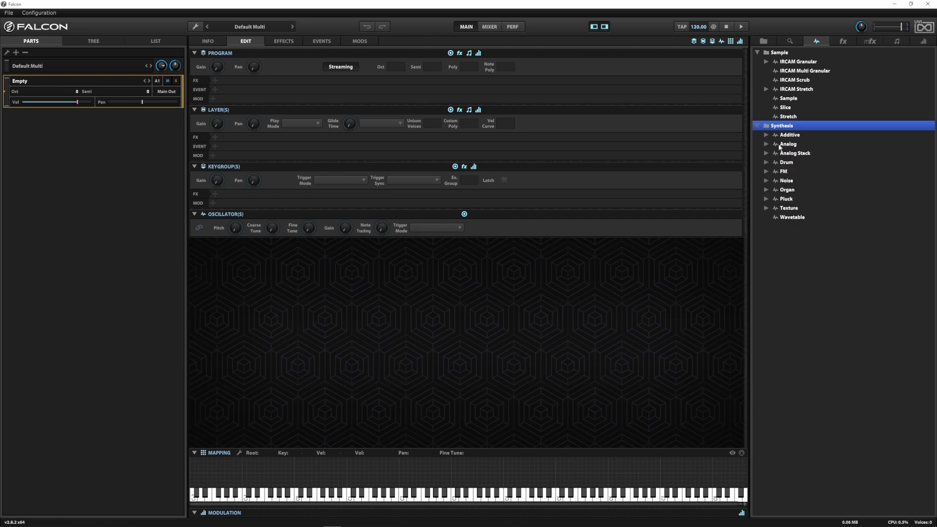
click(767, 145)
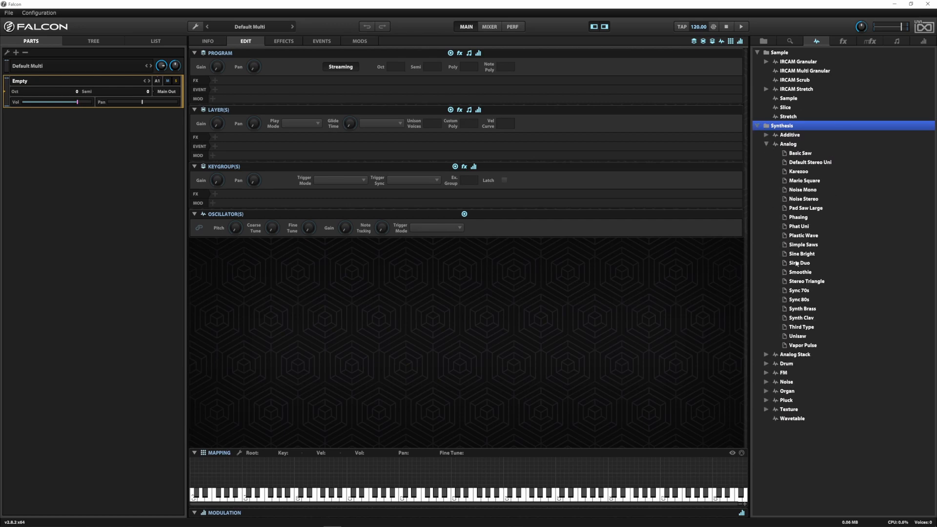
click(803, 309)
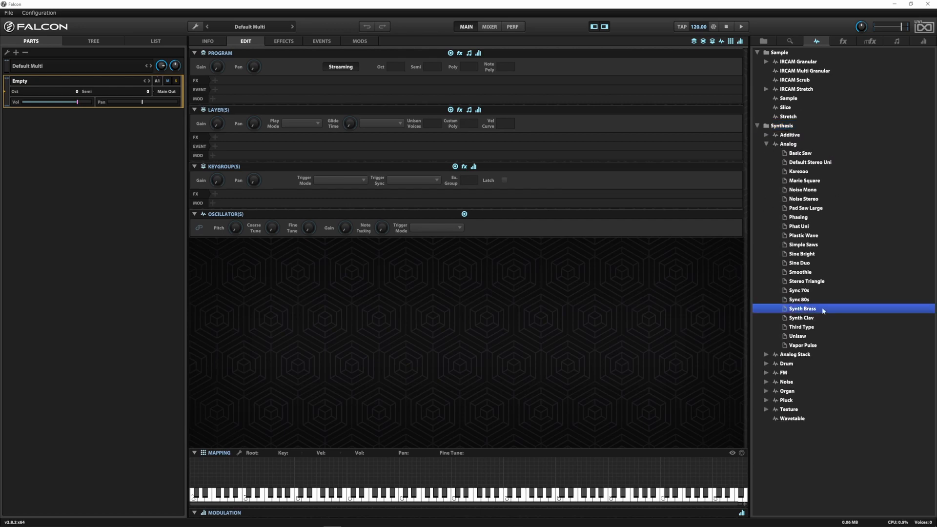
click(784, 144)
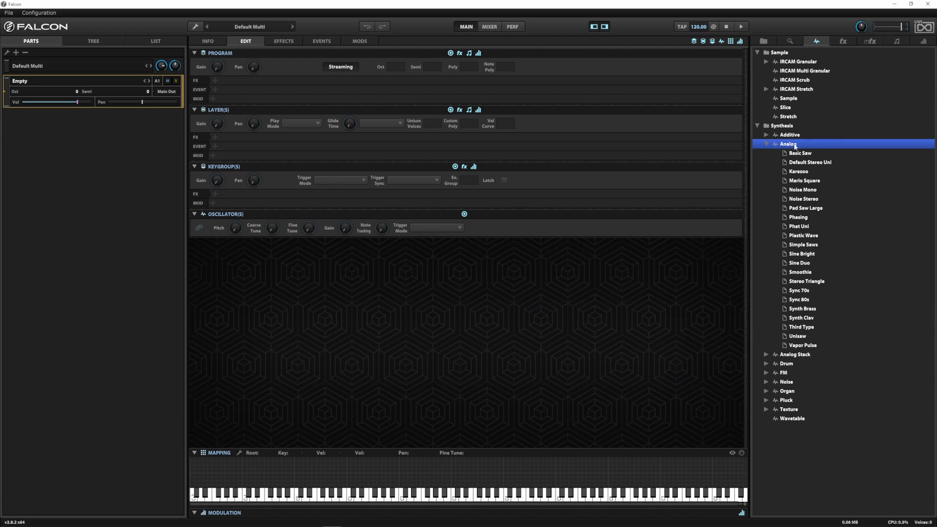
drag(794, 146, 453, 456)
drag(520, 416, 431, 462)
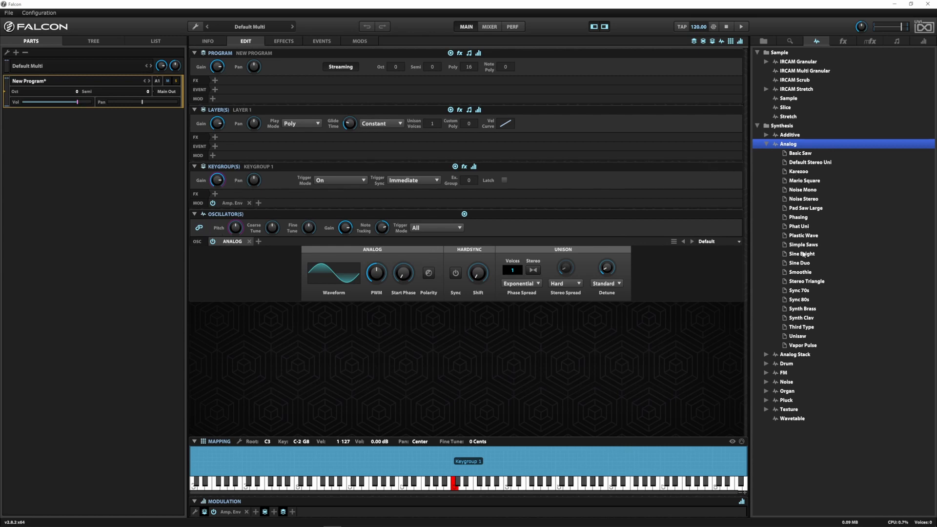
Add the Synth Brass preset as a second oscillator beside the existing Analog one and show its settings.
drag(809, 309, 258, 242)
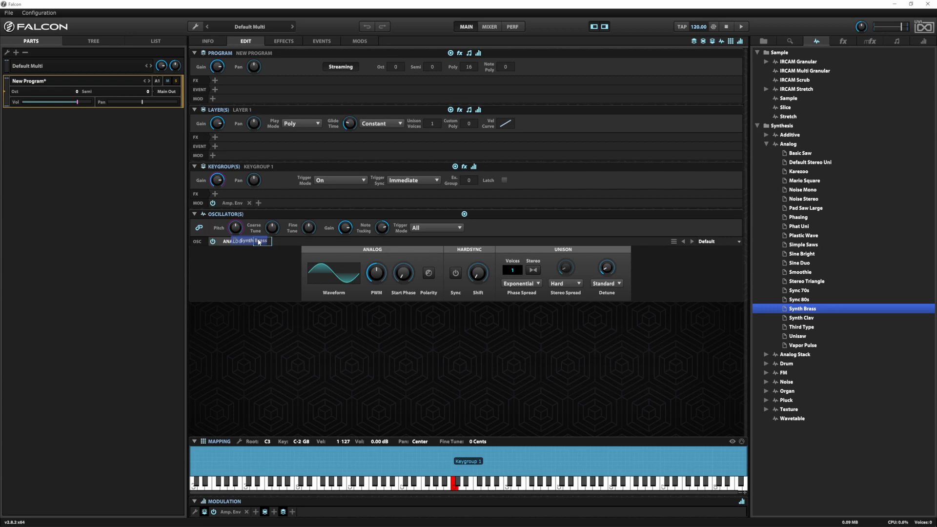
drag(258, 242, 264, 243)
click(278, 241)
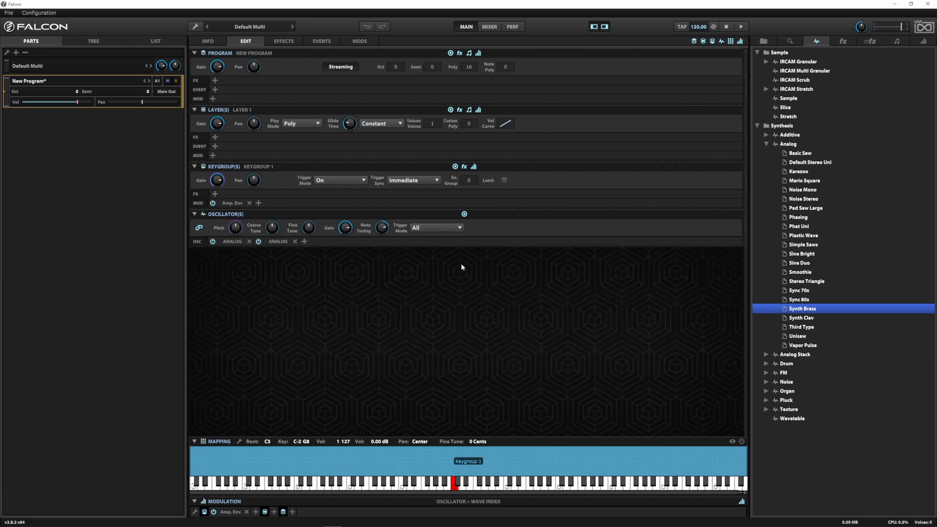
click(284, 242)
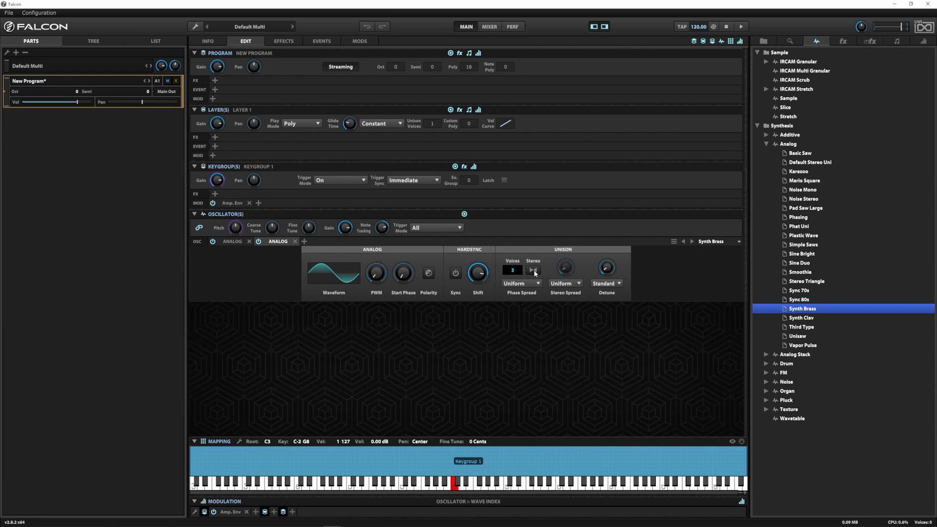
Compare the settings of the default Analog oscillator with those of the Synth Brass oscillator.
click(232, 241)
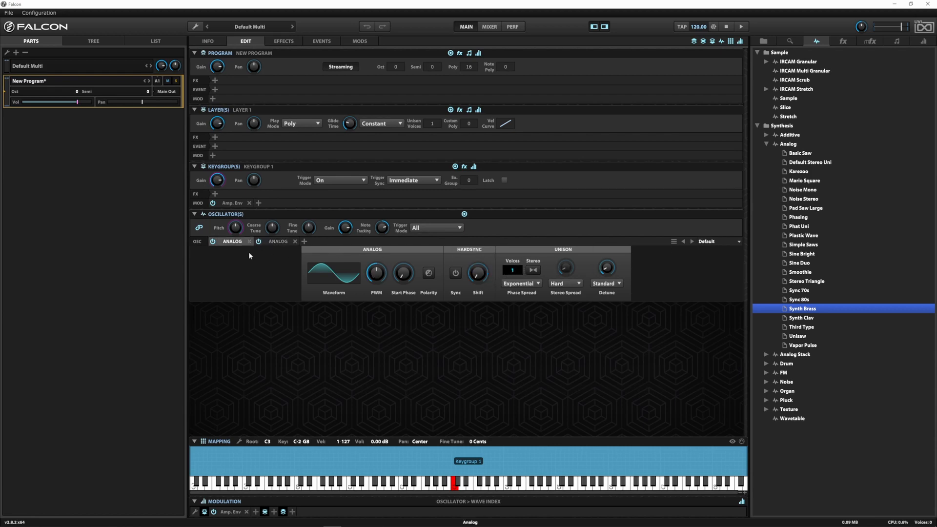
click(278, 241)
mouse_move(483, 276)
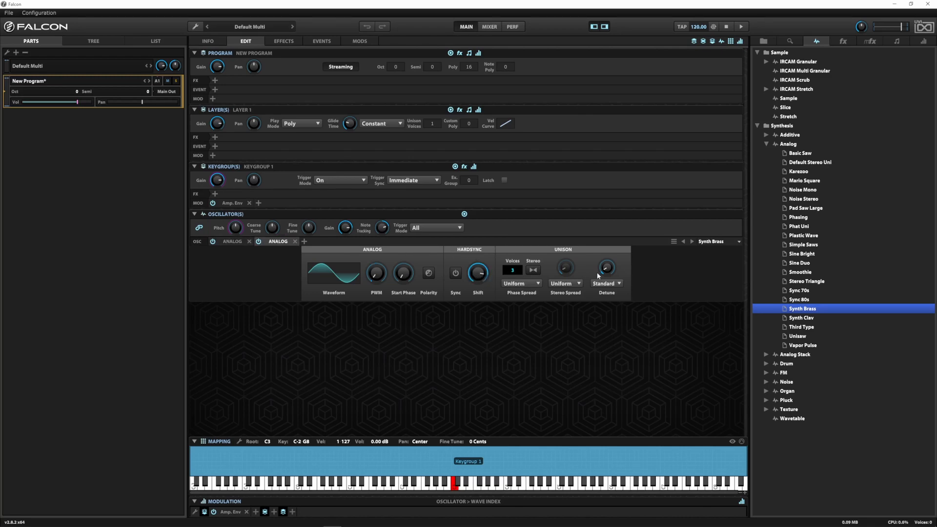
click(239, 242)
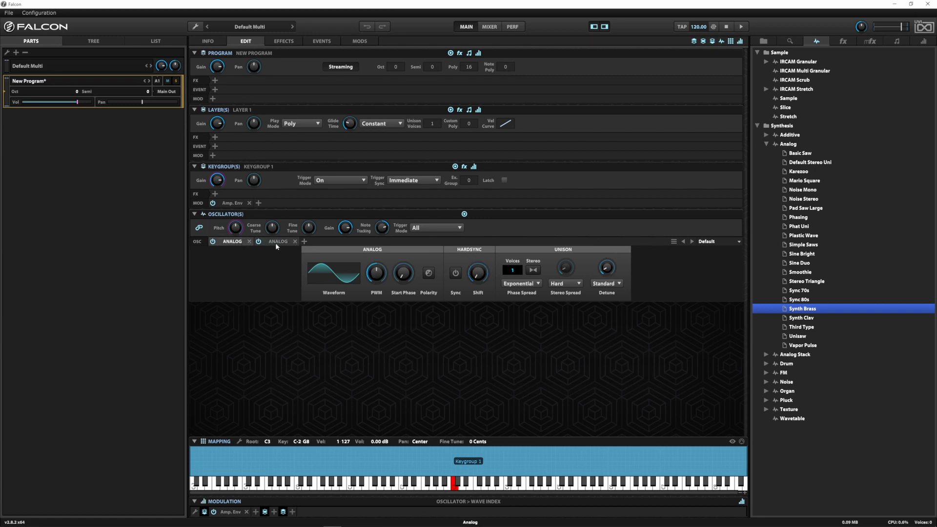
click(276, 240)
click(239, 243)
Remove both oscillators from the keygroup and add a fresh Analog oscillator from the synthesis types.
click(249, 242)
click(250, 241)
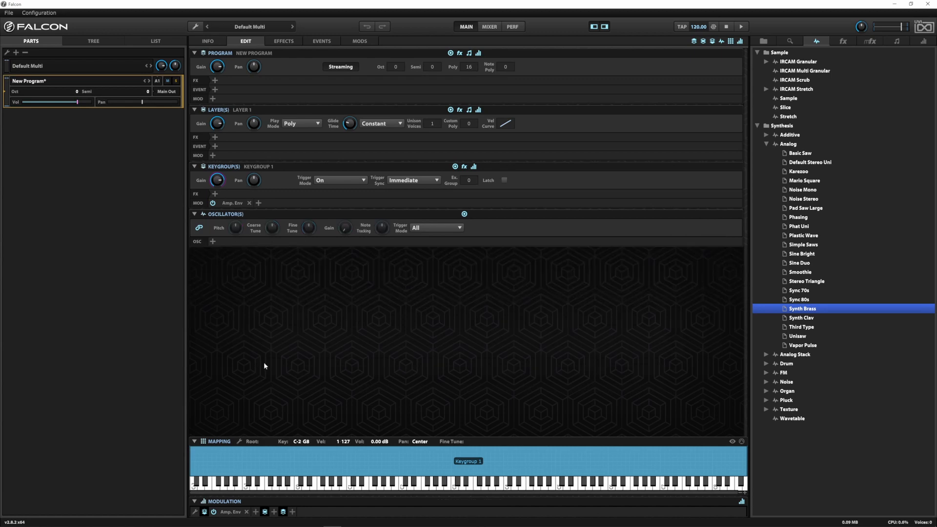
click(212, 241)
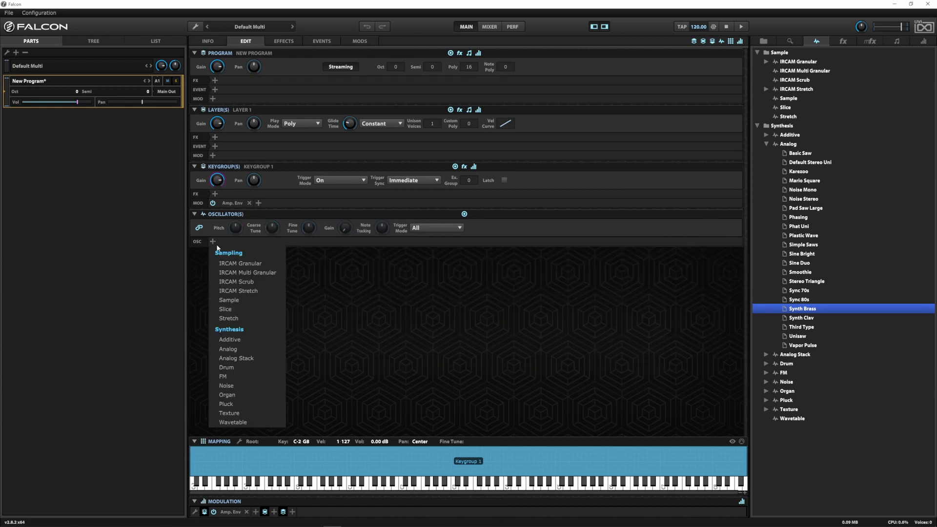
click(240, 349)
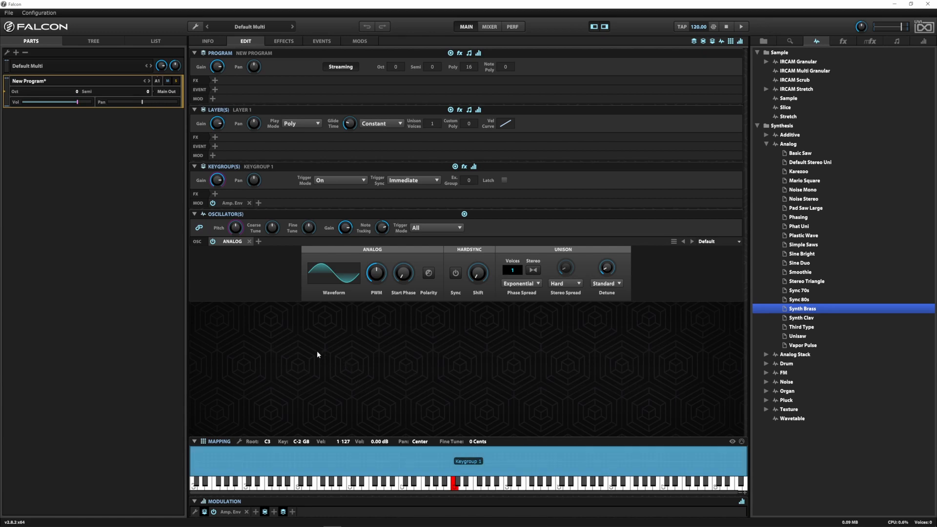
Examine Part 1 and New Program in the instrument tree, comparing the tree with the parts view.
click(93, 42)
click(21, 198)
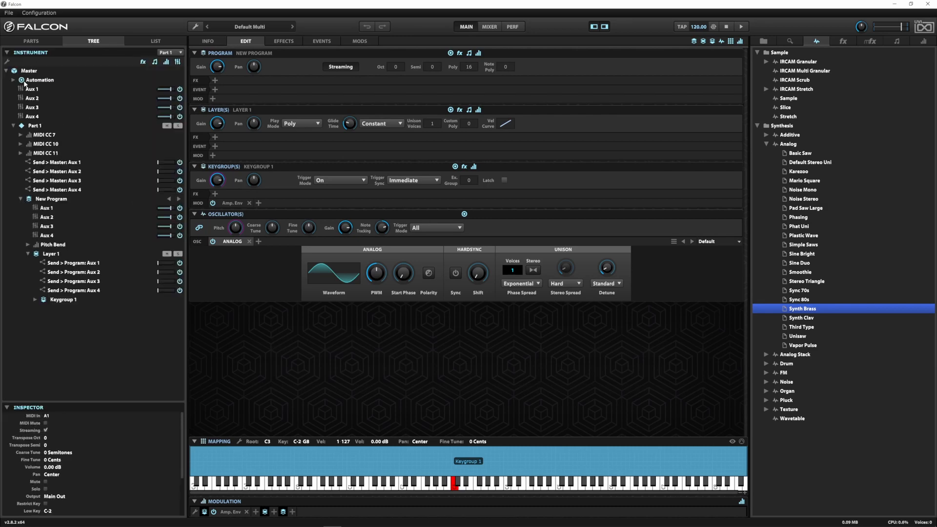
click(36, 126)
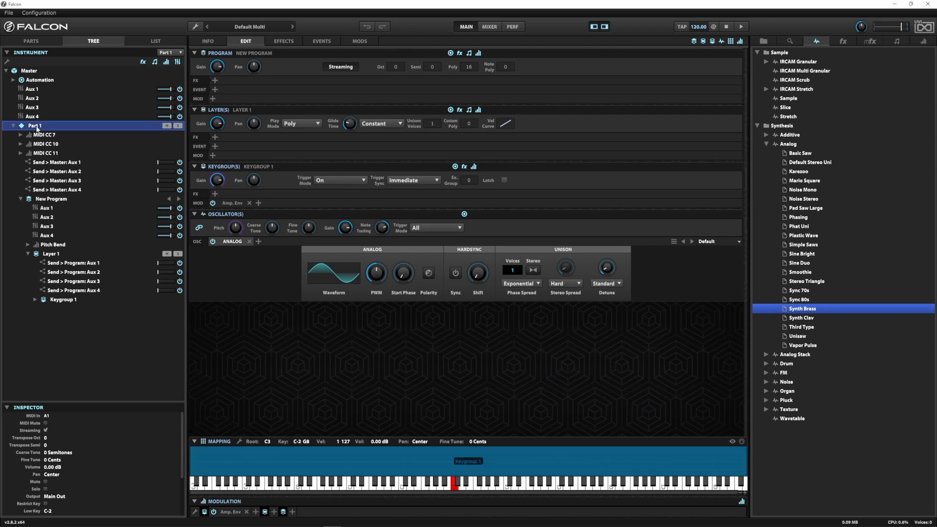
click(39, 42)
click(90, 42)
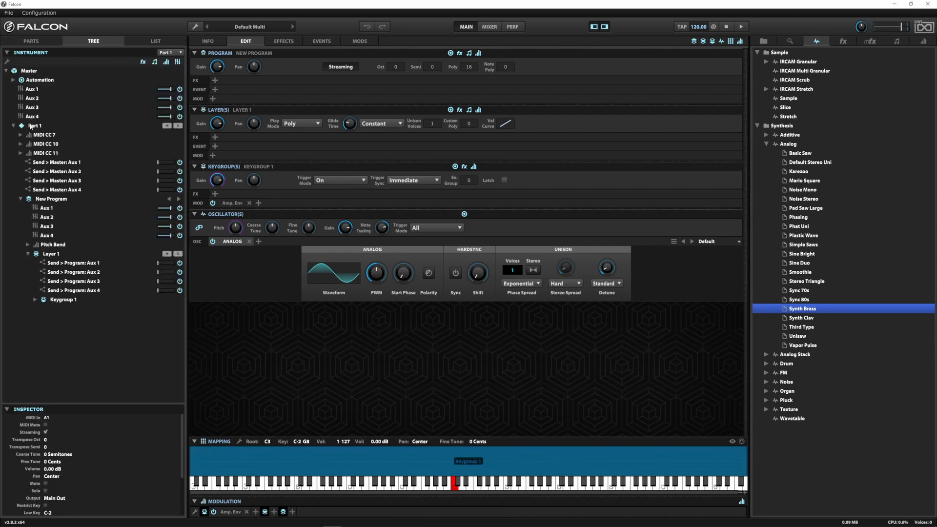
click(34, 127)
click(42, 199)
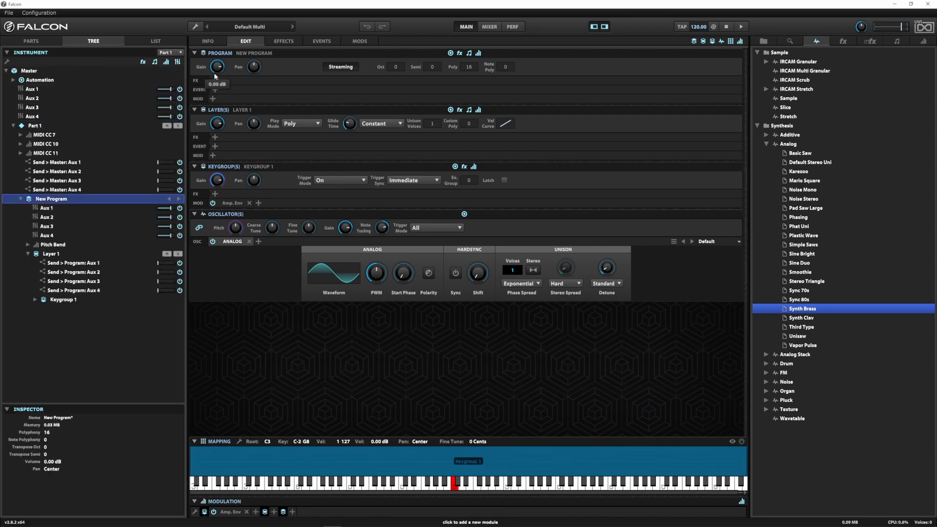
Examine Layer 1, Keygroup 1 and the nested Analog oscillator in the instrument tree, including their inspector parameters.
click(50, 254)
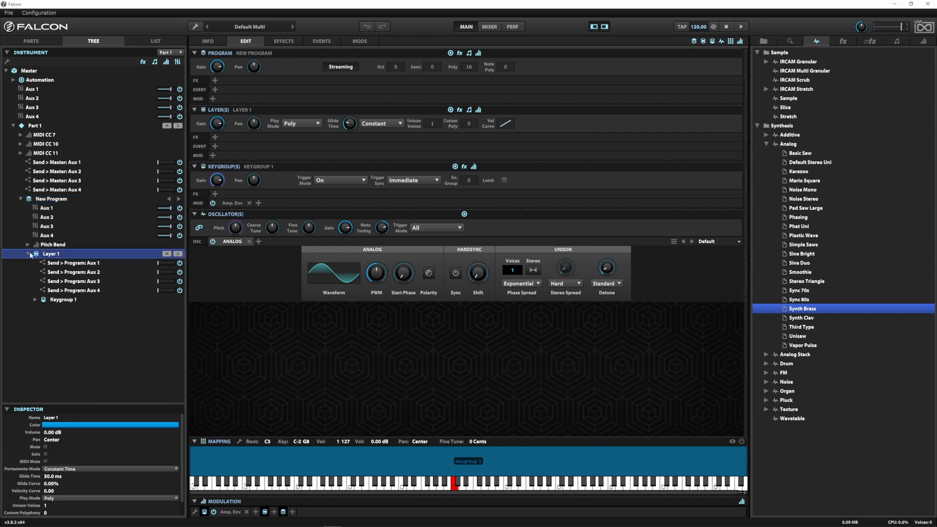
click(29, 254)
click(28, 254)
click(54, 299)
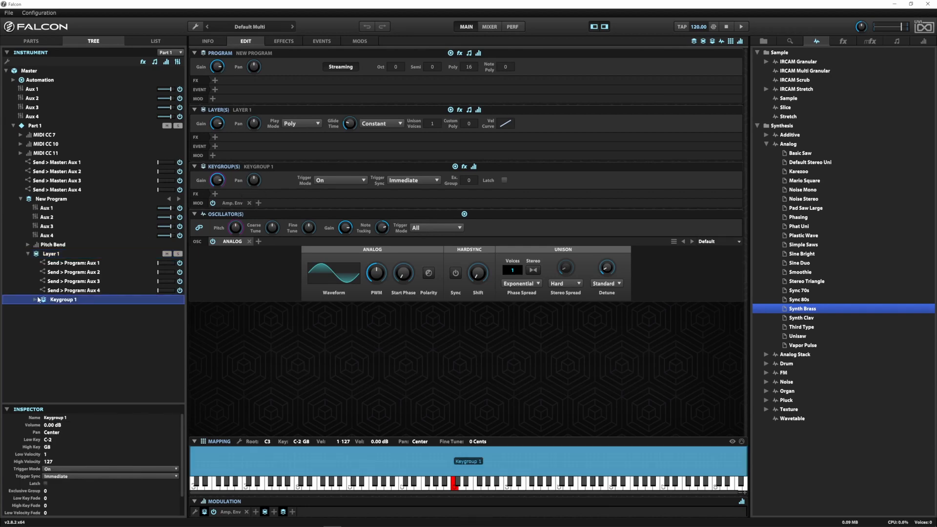
click(35, 300)
click(66, 308)
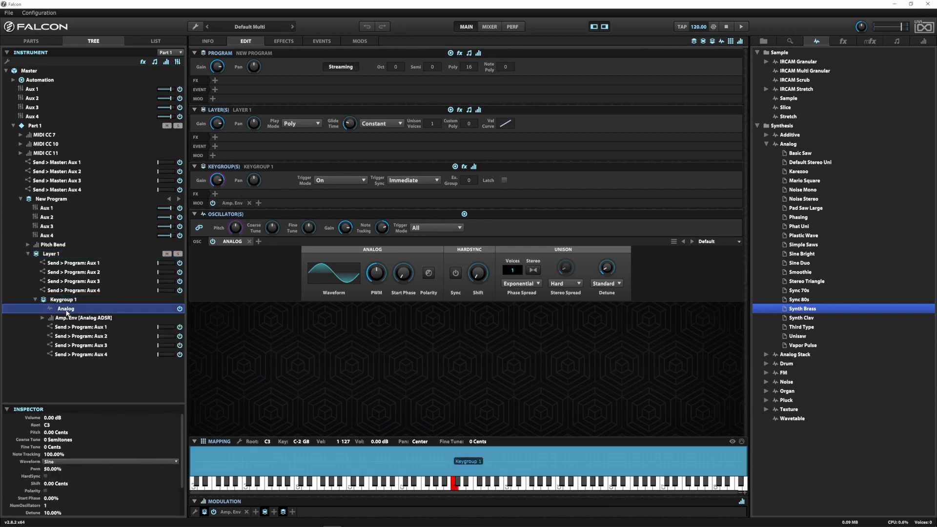
click(238, 242)
click(239, 242)
Add the Smoothie preset as a second oscillator under Keygroup 1 in the instrument tree, and delete that oscillator again.
drag(808, 272, 75, 317)
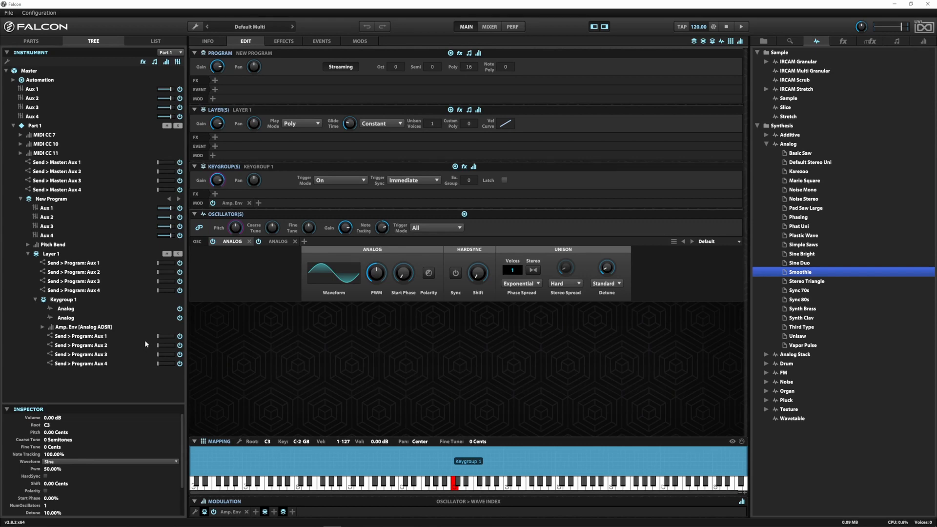
click(165, 319)
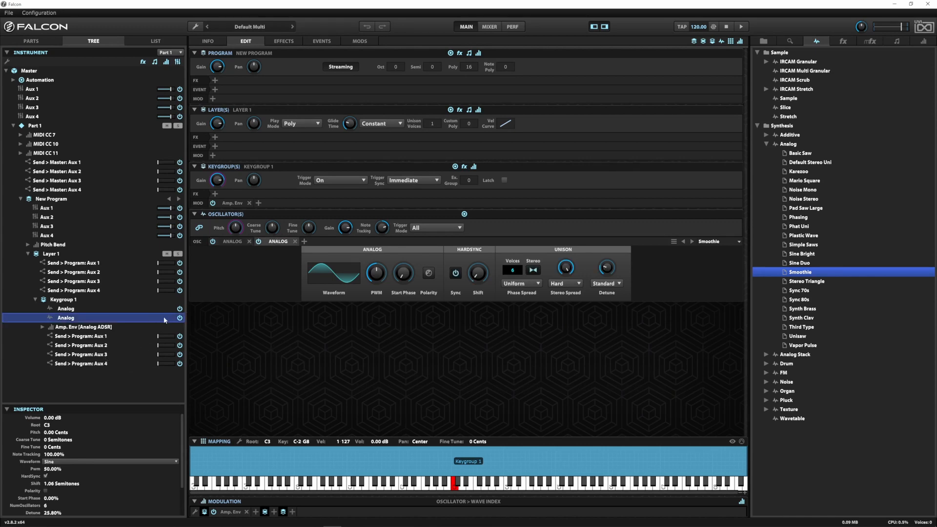
right_click(67, 318)
click(83, 314)
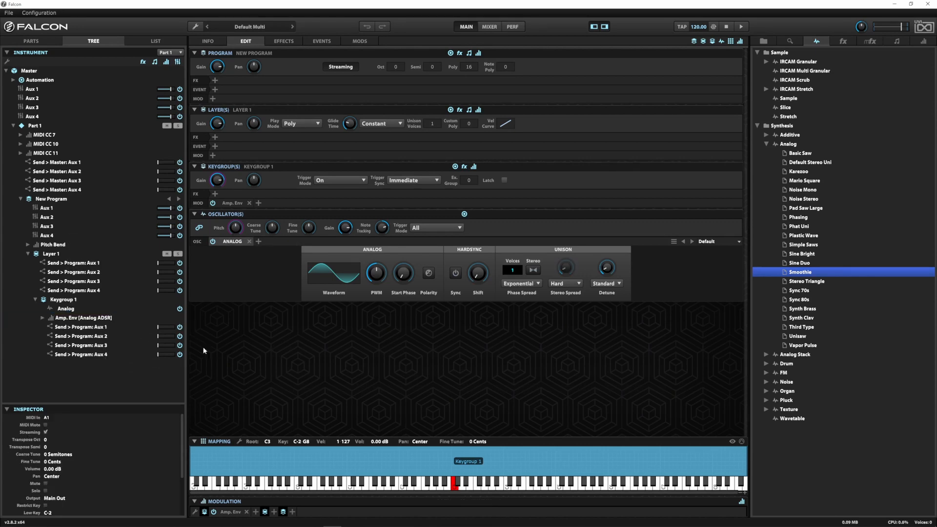
Delete the remaining Analog oscillator, Keygroup 1 and Layer 1 from New Program in the instrument tree.
click(66, 308)
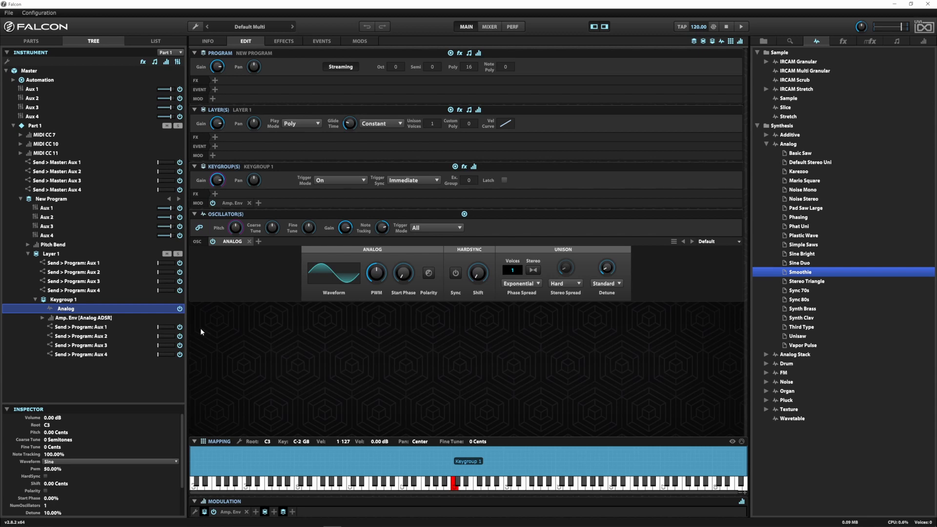
right_click(75, 307)
click(91, 303)
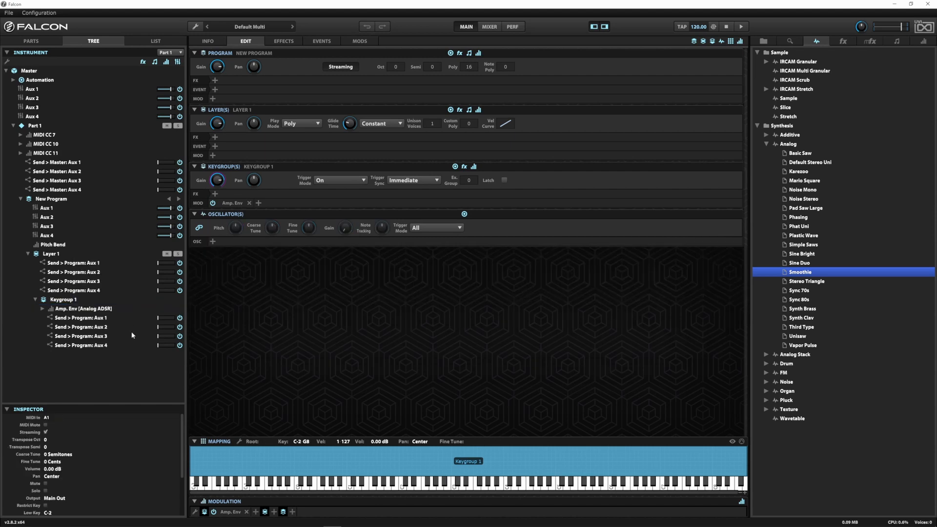
right_click(55, 300)
click(88, 298)
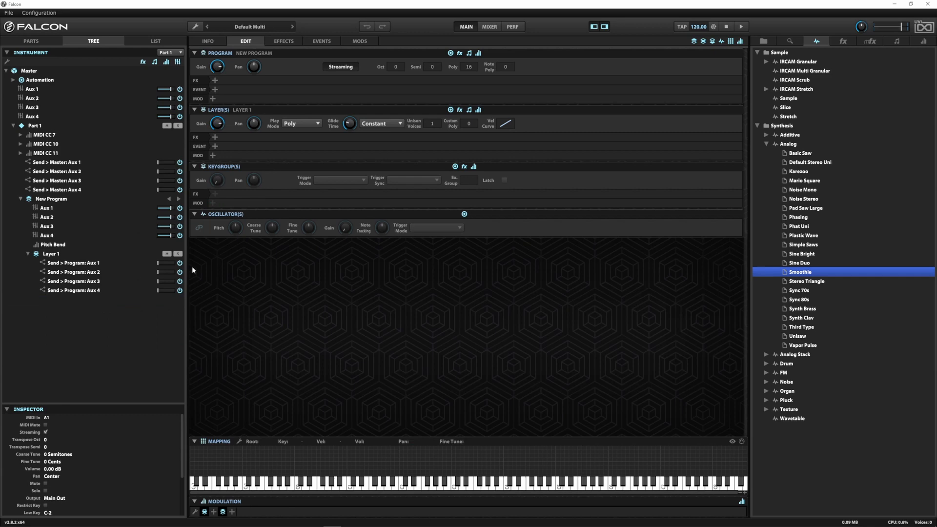
right_click(66, 254)
click(88, 330)
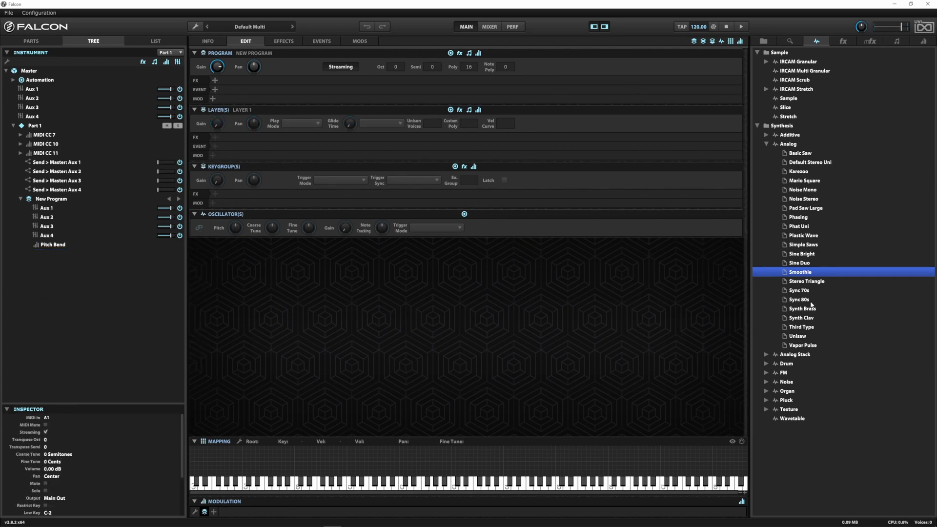
Place the Synth Brass preset on the empty mapping area, and expand the new layer and keygroup down to its Analog oscillator.
drag(812, 309, 385, 447)
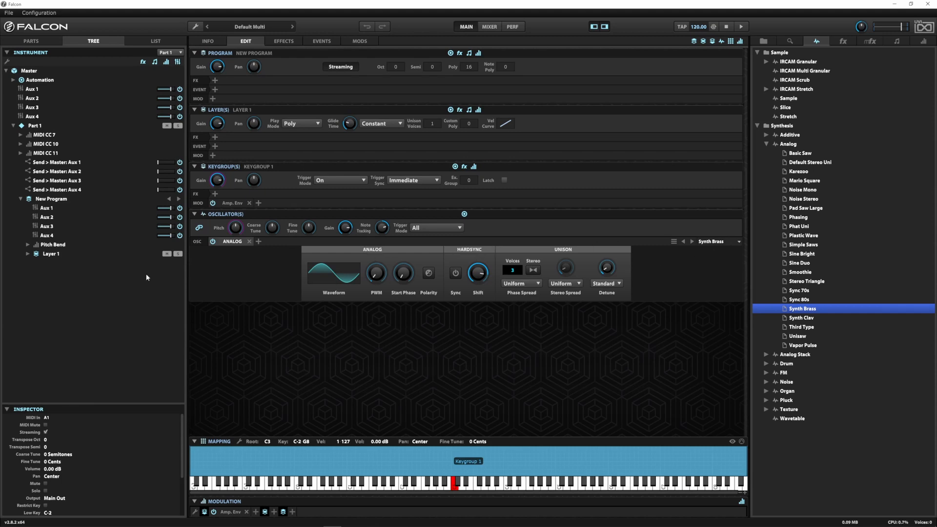
click(28, 254)
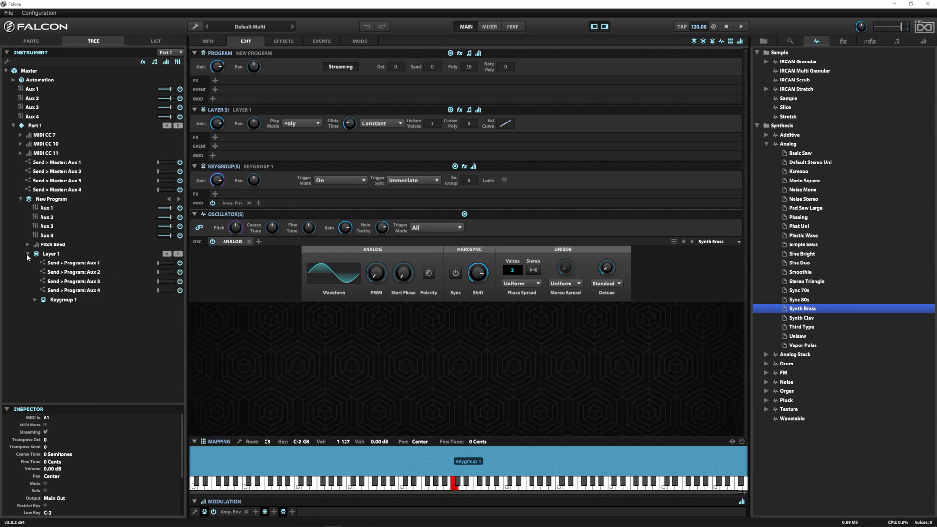
click(35, 300)
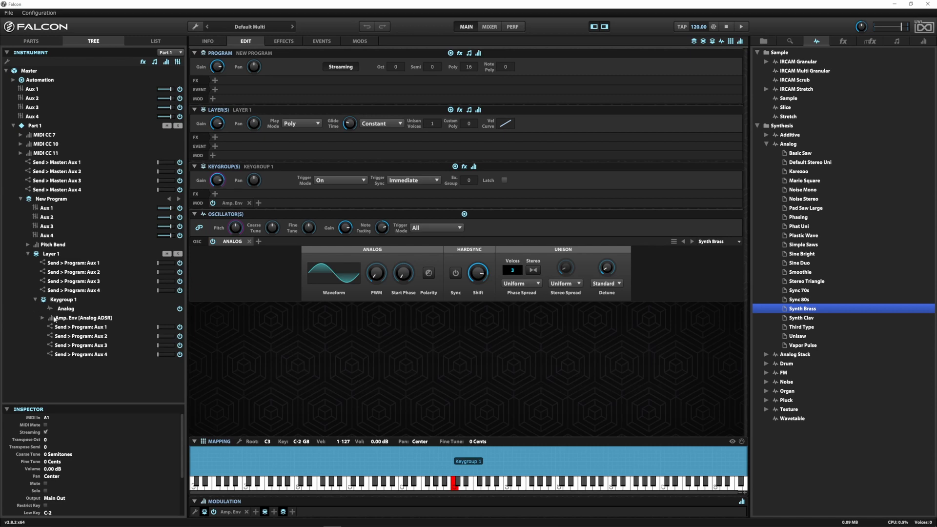
click(63, 309)
Examine the keygroup's Amp. Env [Analog ADSR] modulator and its connection to the keygroup volume.
click(42, 318)
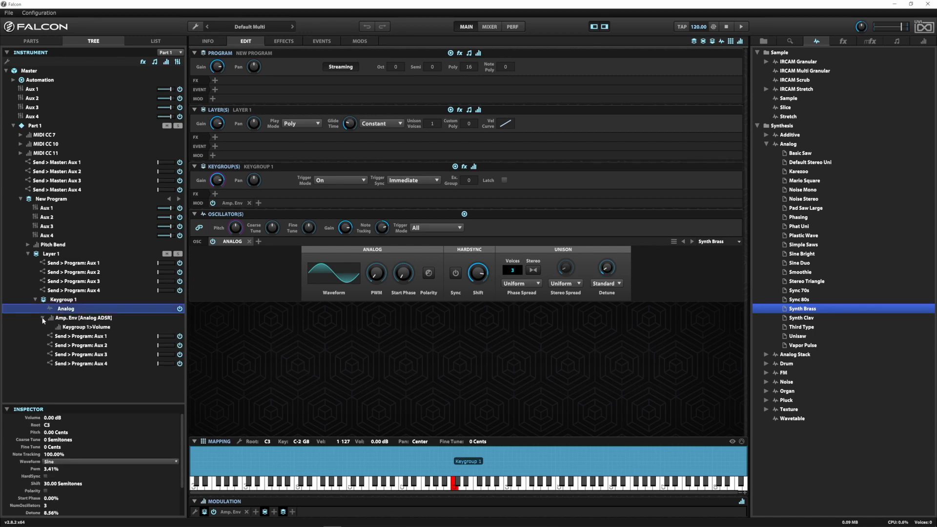
click(61, 319)
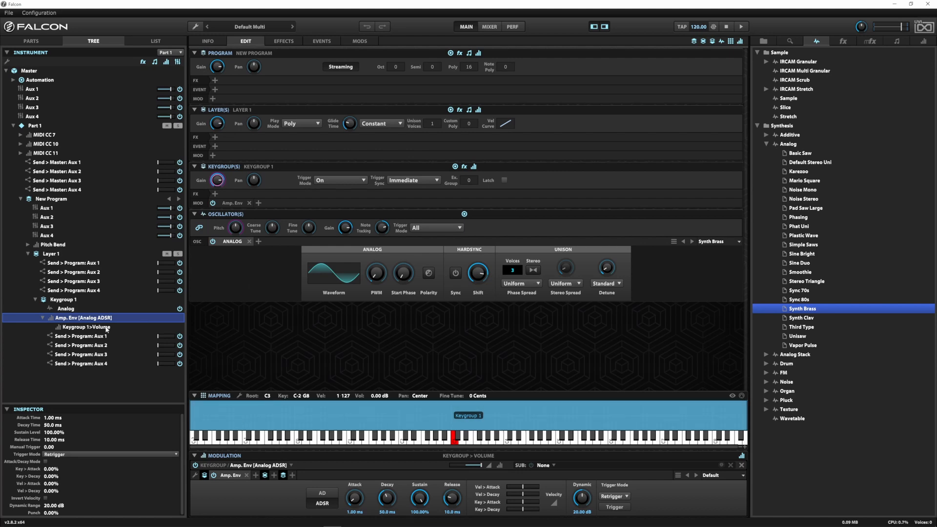
click(77, 328)
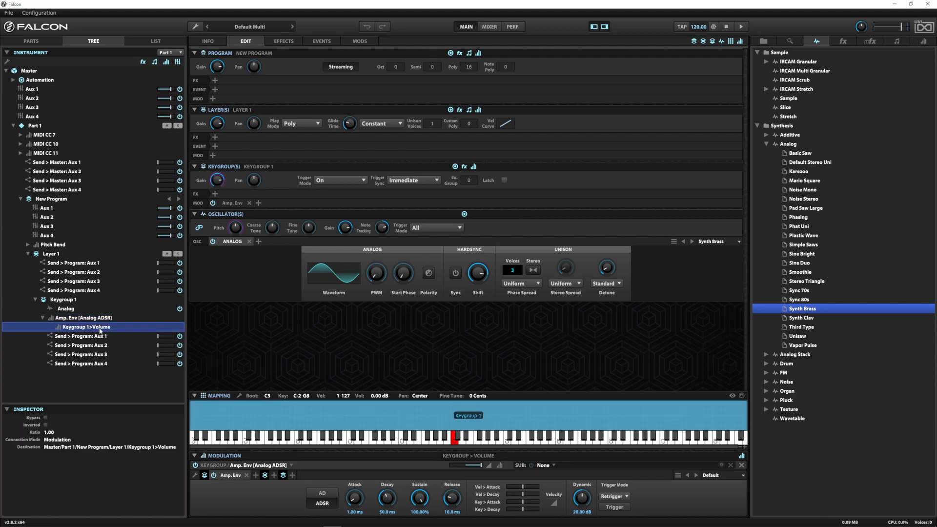
mouse_move(215, 182)
click(75, 318)
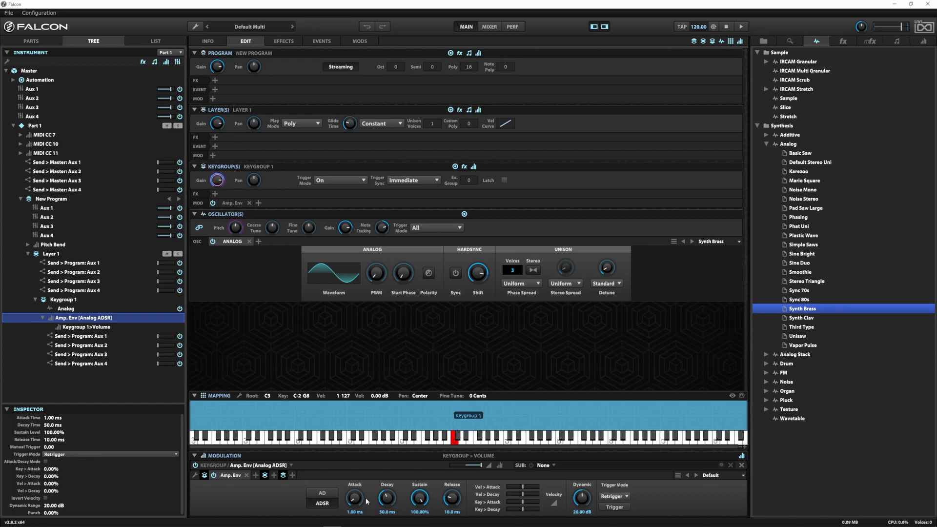
Set the Amp. Env attack time to 50 ms and its release time to 300 ms.
double_click(52, 418)
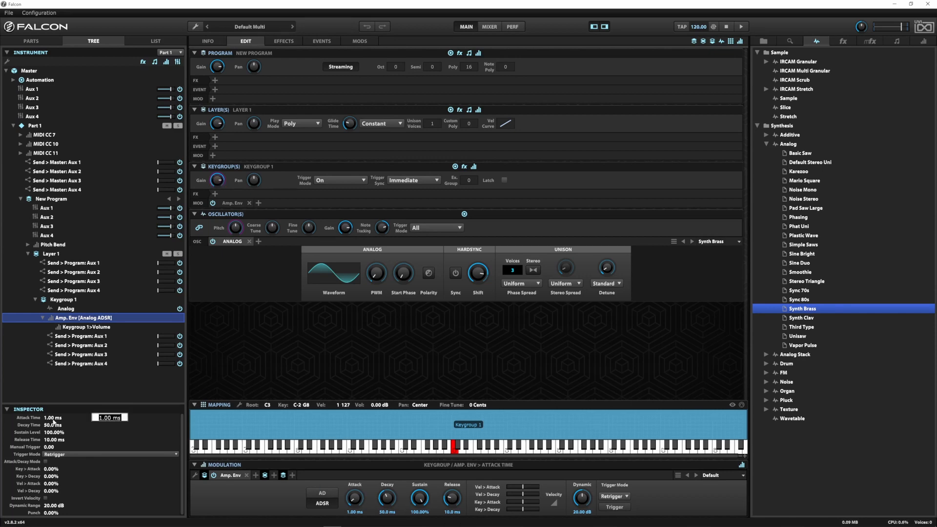
text(50)
key(Return)
double_click(50, 441)
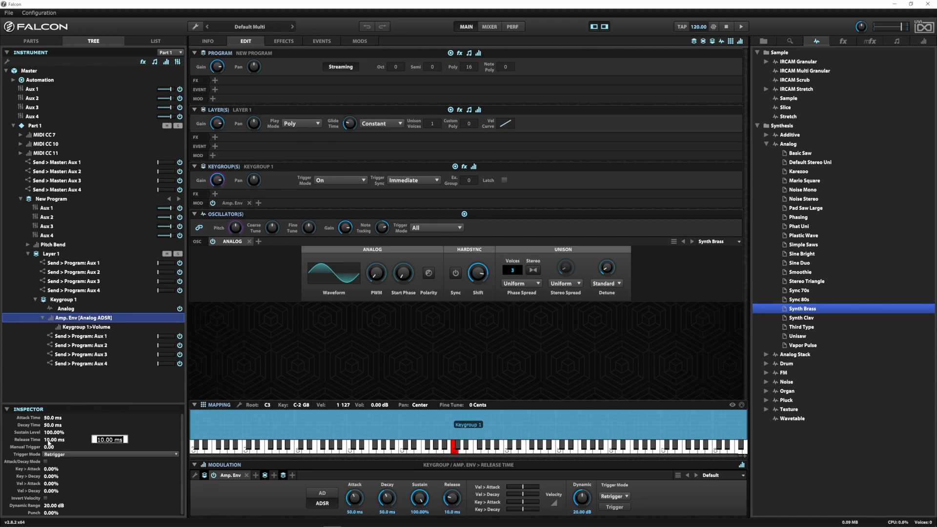
text(300)
key(Return)
Try the Amp. Env release time at 200 ms and at about 88 ms, and reset it to the default.
double_click(55, 442)
text(200)
key(Return)
drag(452, 497, 450, 514)
double_click(455, 491)
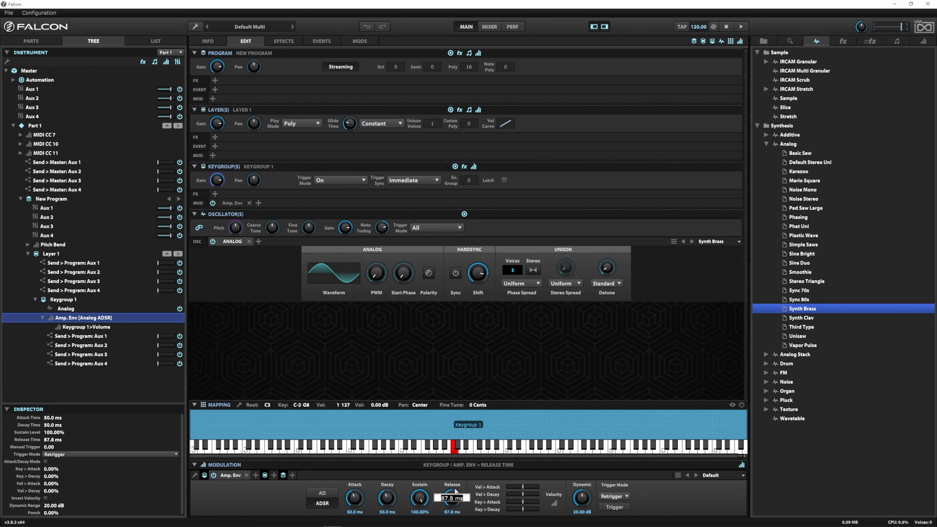
text(200)
key(Return)
ctrl+click(452, 496)
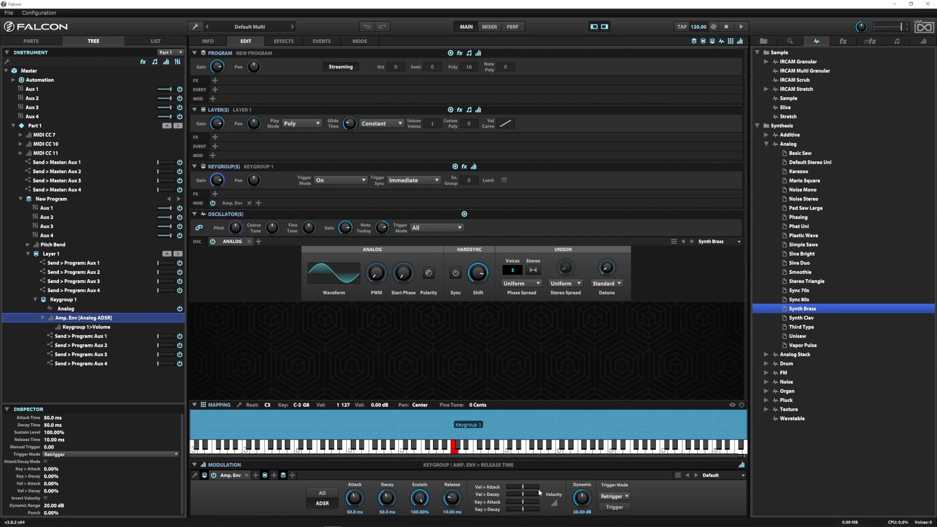
Set the Amp. Env release time to 200 ms.
double_click(452, 497)
text(200)
key(Return)
key(space)
Set both the release time and the attack time of Amp. Env to 300 ms.
double_click(453, 498)
text(300)
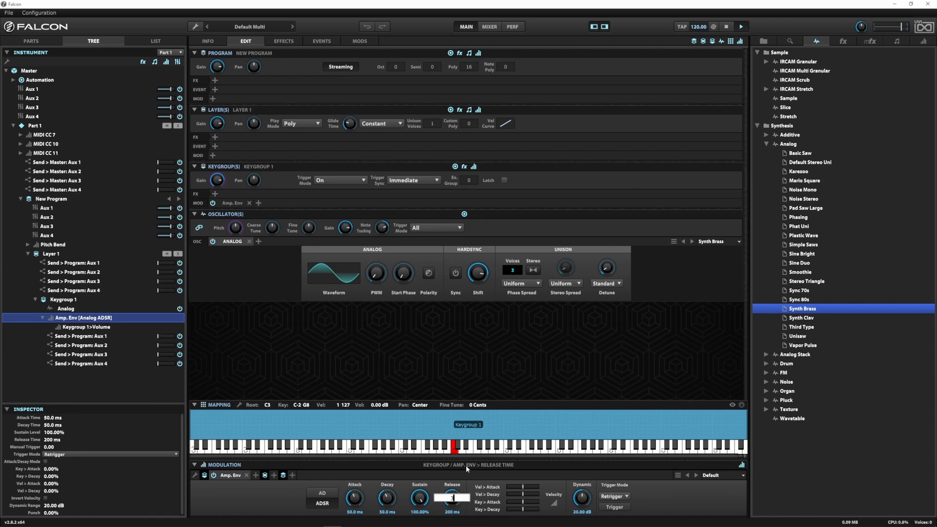
key(Return)
double_click(361, 496)
text(300)
key(Return)
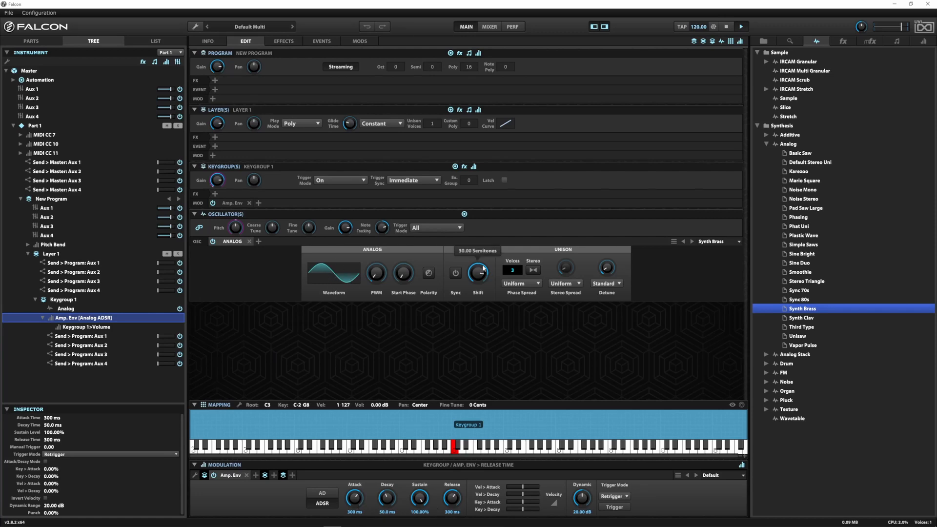
Set the Analog oscillator's unison detune to 30%.
mouse_move(479, 275)
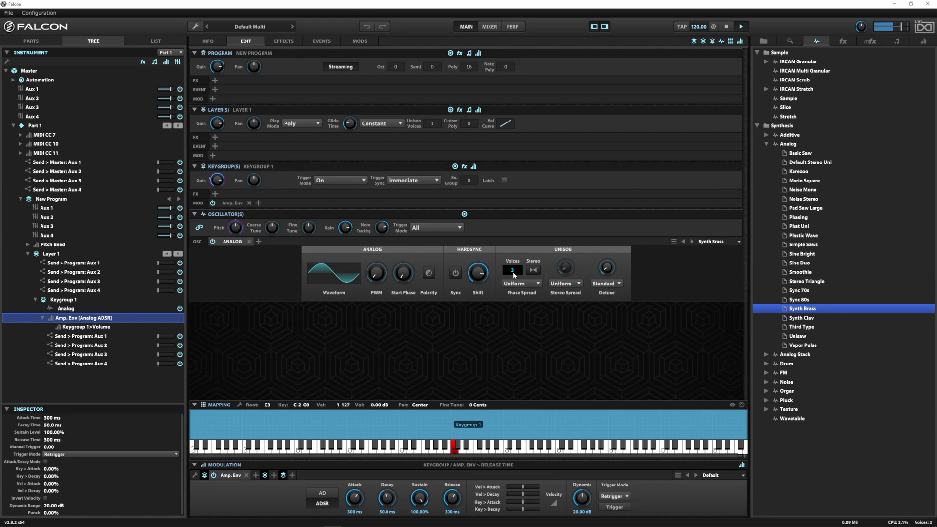
mouse_move(612, 276)
double_click(608, 268)
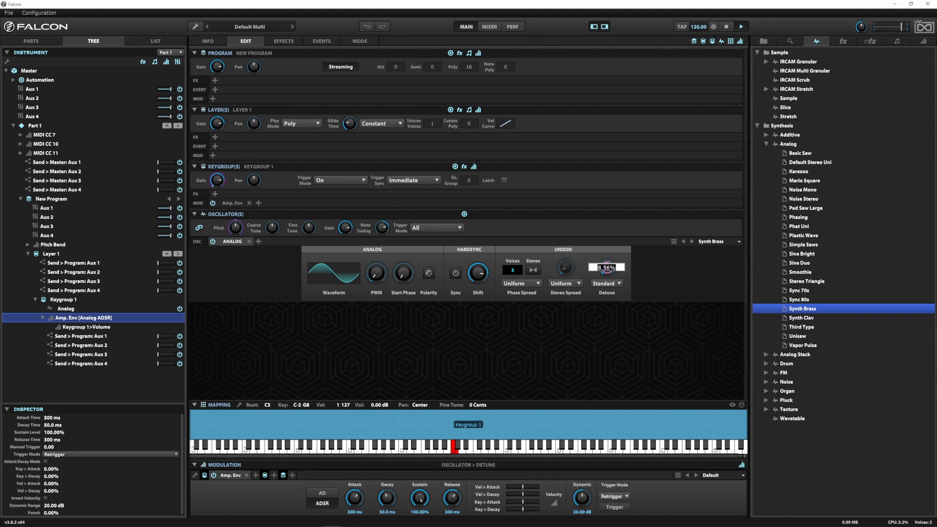
text(30)
key(Return)
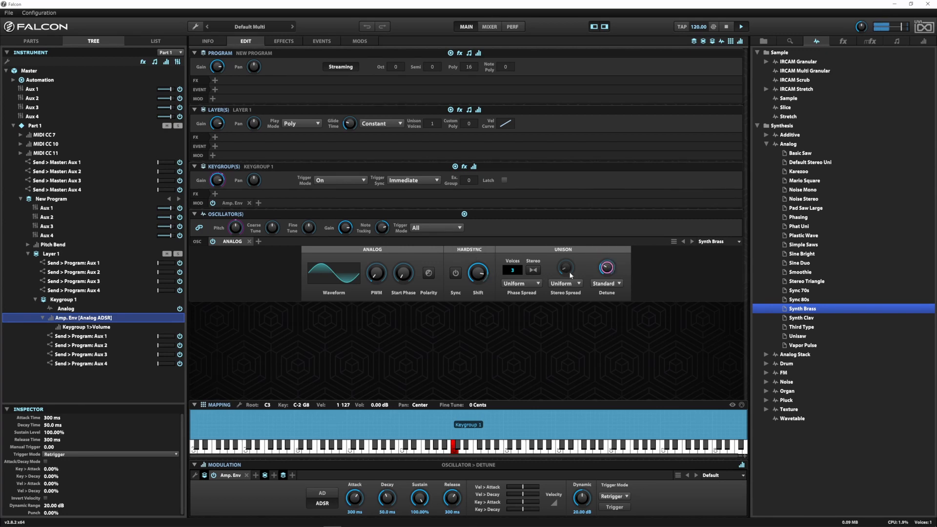
Set the Analog oscillator's unison detune to 7%, and sweep it up and back down to a low amount.
mouse_move(607, 268)
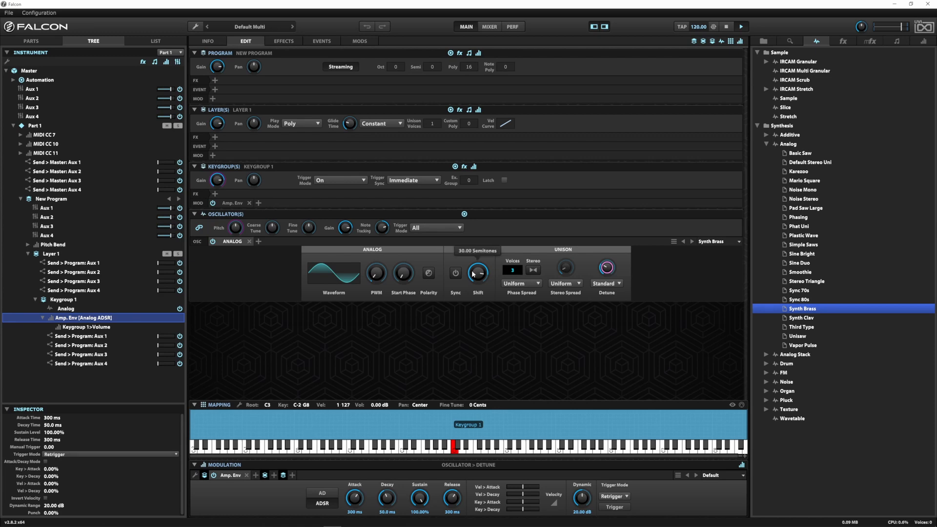
double_click(606, 268)
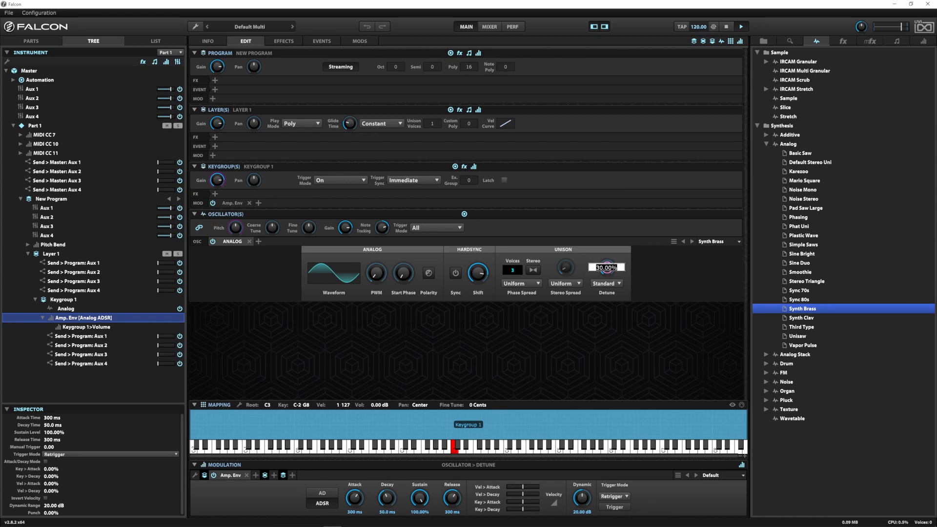
key(Return)
mouse_move(606, 268)
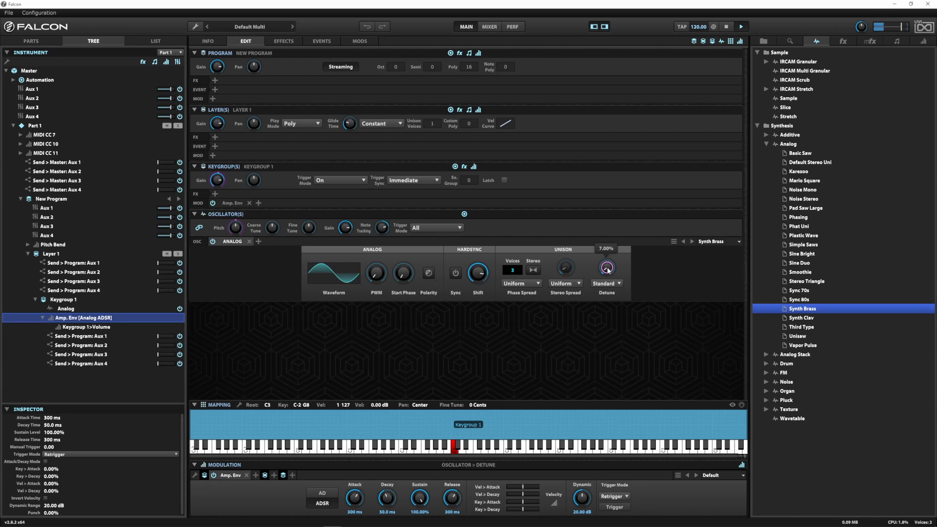
drag(607, 270, 605, 242)
drag(620, 191, 603, 269)
Add a new keygroup-level LFO as the modulation source for the keygroup's pan.
right_click(254, 179)
mouse_move(281, 184)
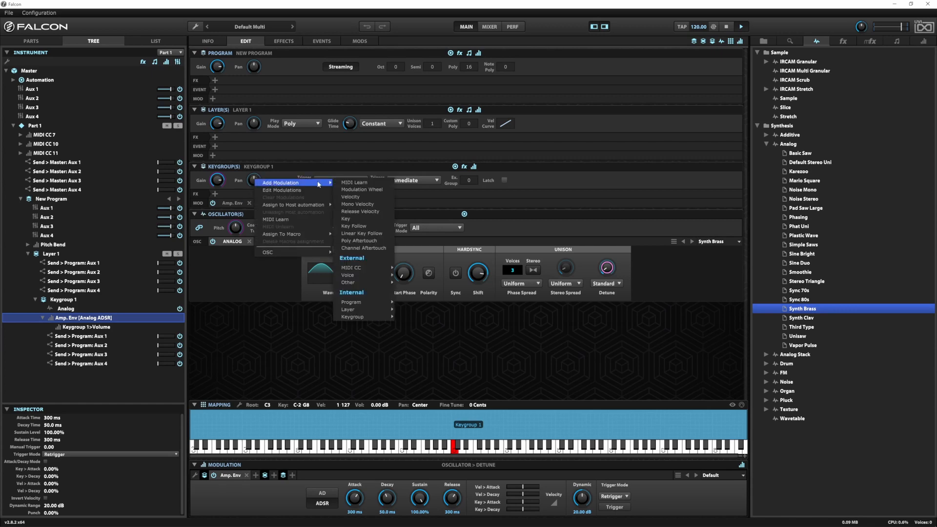
mouse_move(367, 318)
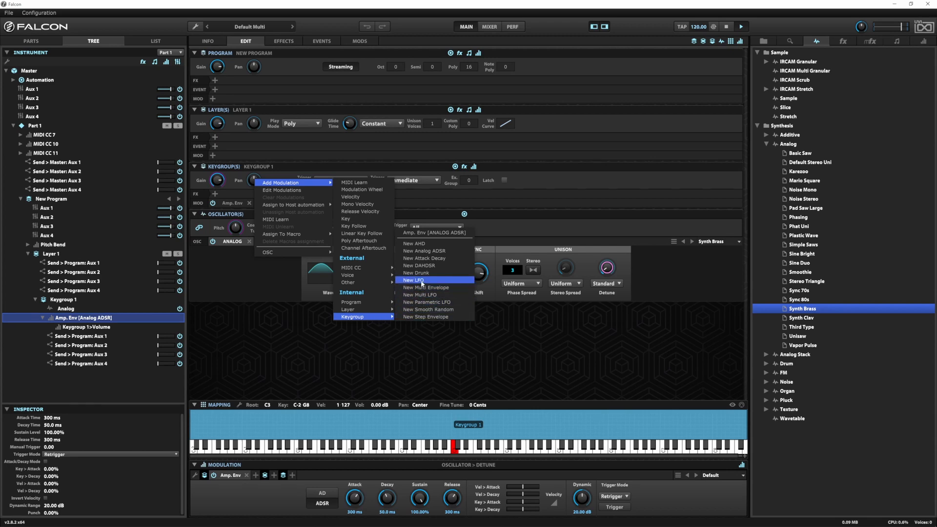
click(423, 281)
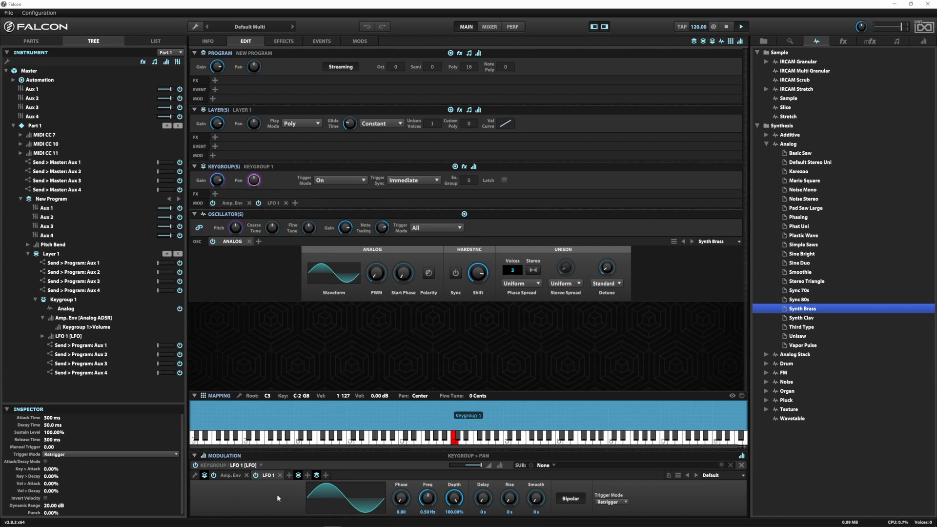
Compare the Amp. Env and LFO 1 modulators and check which keygroup parameter each one controls.
click(228, 475)
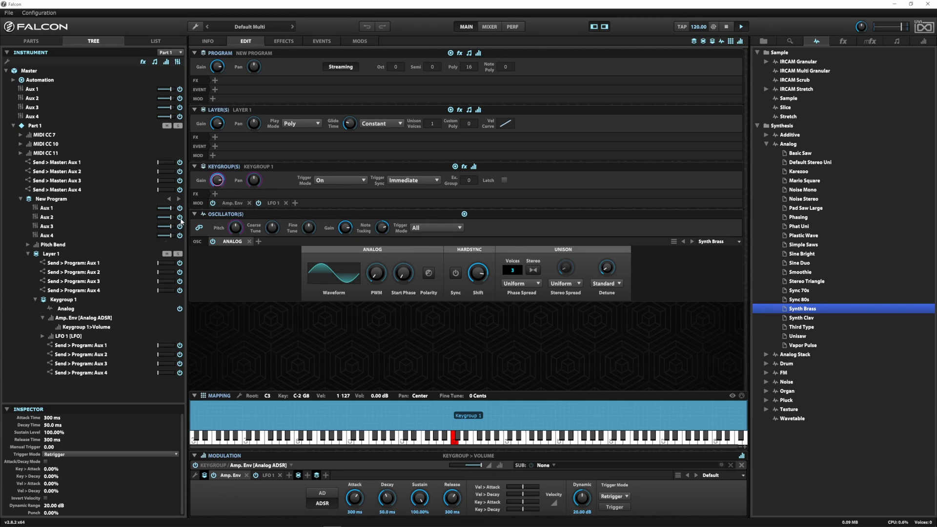
mouse_move(218, 179)
click(267, 475)
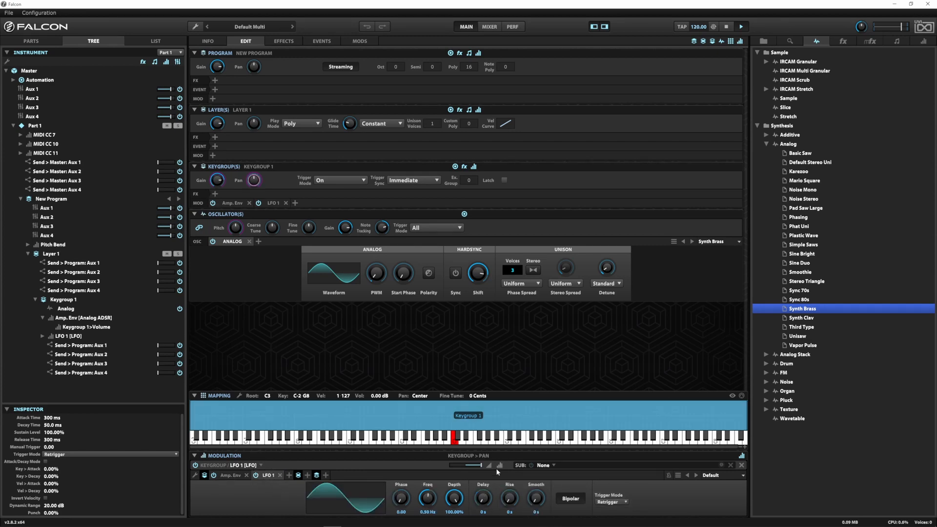
click(228, 474)
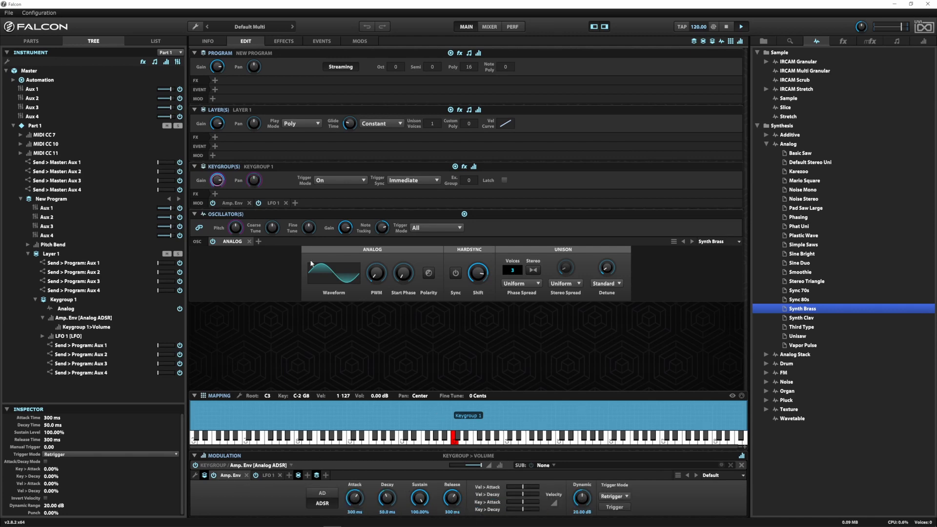
click(268, 475)
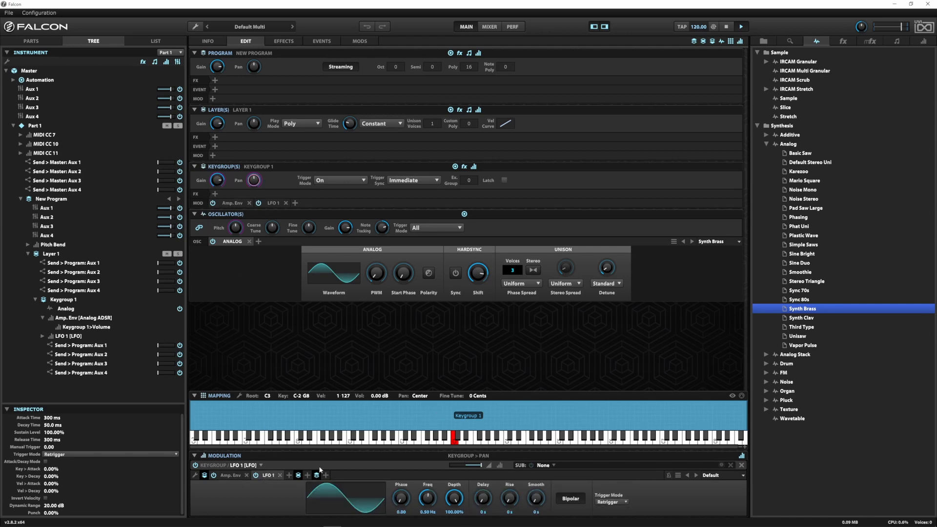
mouse_move(252, 181)
Expand LFO 1 in the instrument tree and inspect its Keygroup 1>Pan connection and the LFO's own parameters.
click(42, 335)
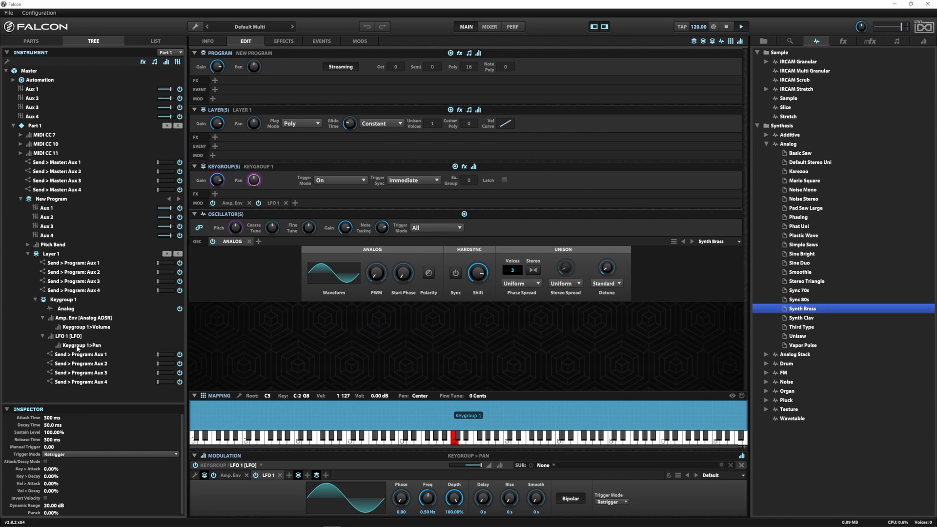
click(77, 347)
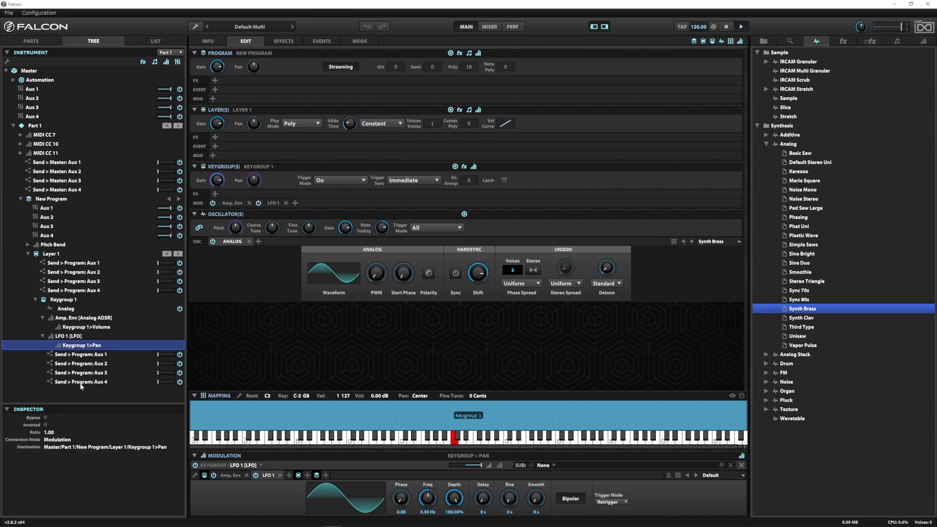
click(80, 336)
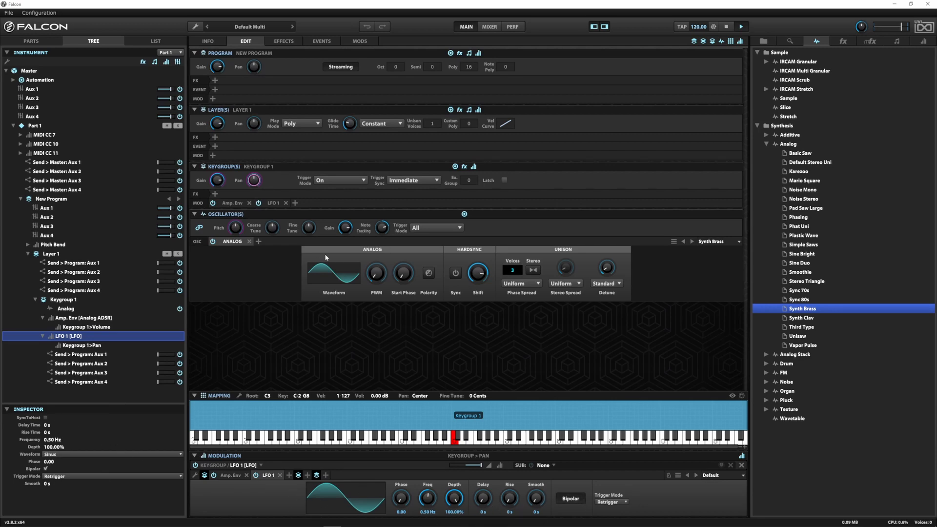
Open the modulation editor for the keygroup's pan and set LFO 1's delay to about 650 ms.
right_click(252, 179)
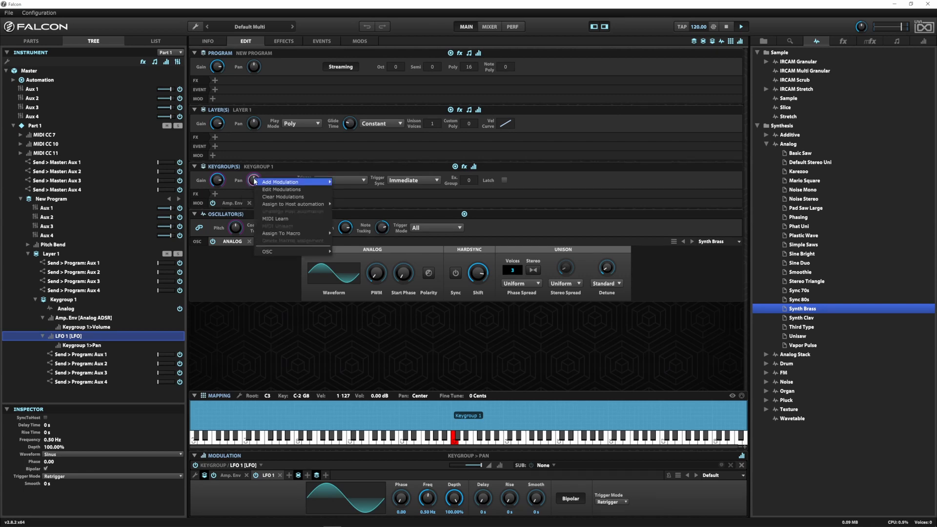
click(281, 190)
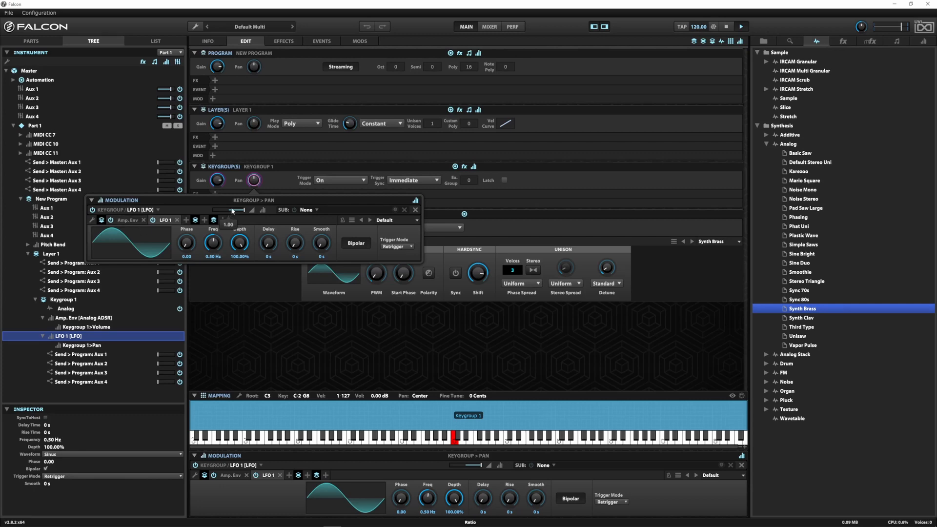
click(128, 220)
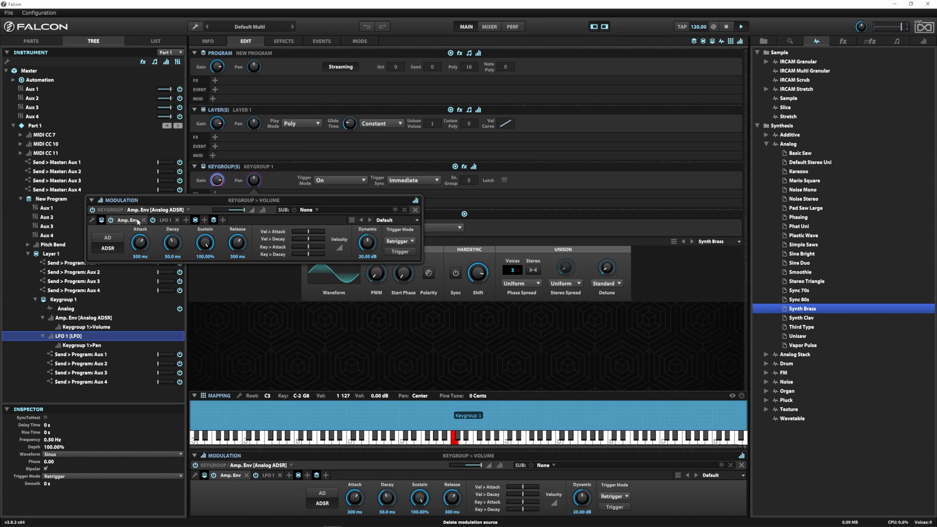
click(164, 220)
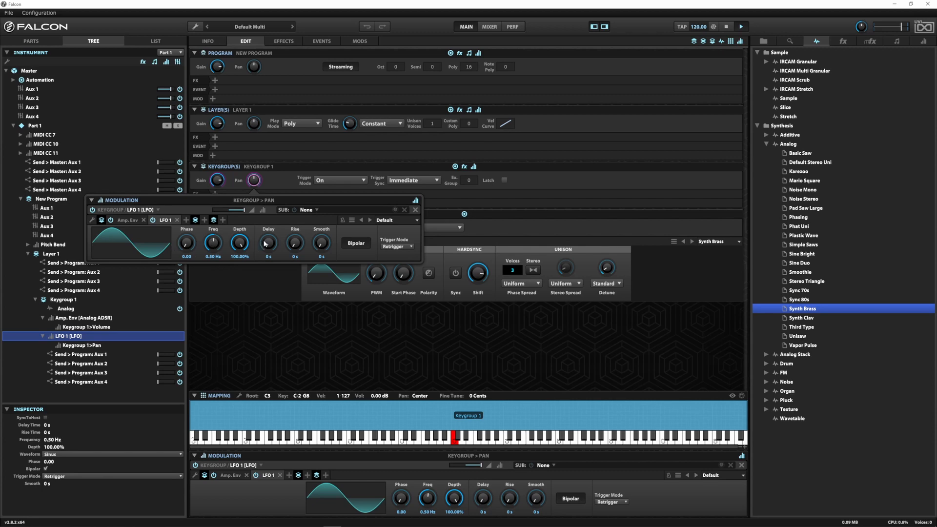
drag(267, 246, 267, 184)
Set LFO 1's pan modulation ratio to 0.5, and inspect the Keygroup 1>Pan connection in the instrument tree.
mouse_move(232, 212)
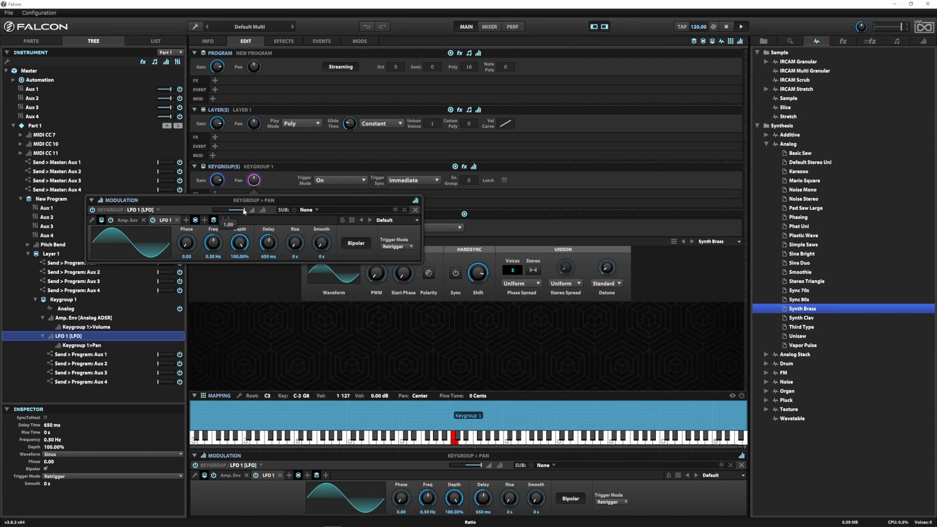
drag(244, 211, 238, 210)
double_click(236, 211)
text(.5)
key(Return)
click(72, 346)
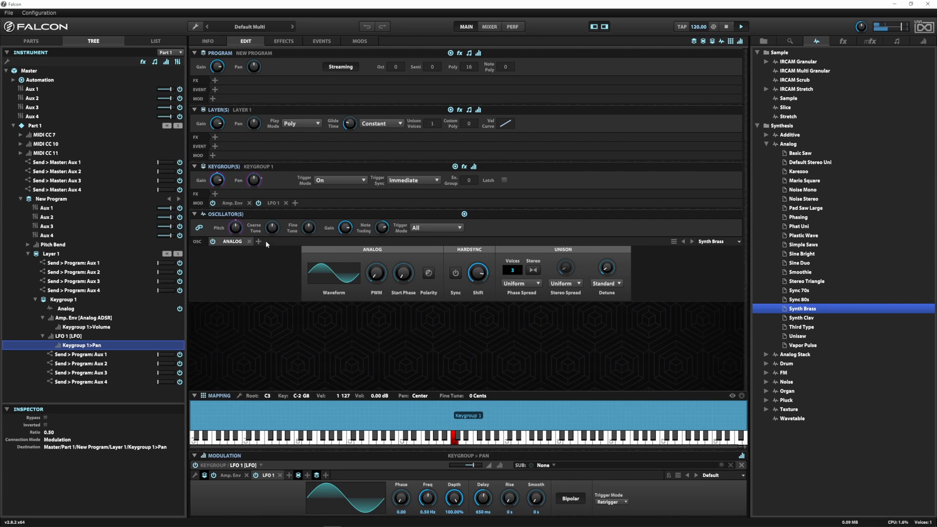
Set LFO 1's pan modulation ratio to 0.75.
mouse_move(254, 180)
double_click(473, 467)
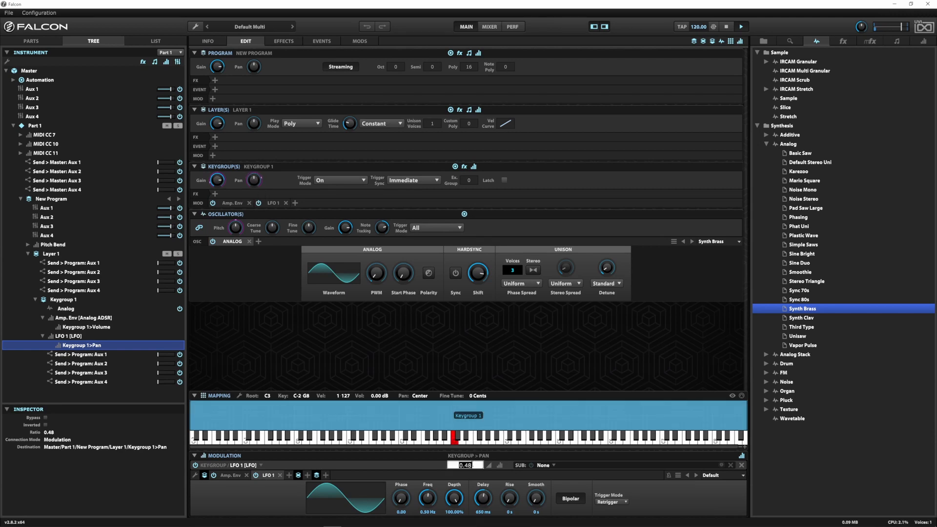
text(0.75)
key(Return)
Adjust LFO 1 to a rise of about 510 ms, a phase of about 0.26 and a frequency of 0.25 Hz.
drag(509, 498, 511, 454)
drag(512, 447, 515, 443)
drag(402, 501, 403, 471)
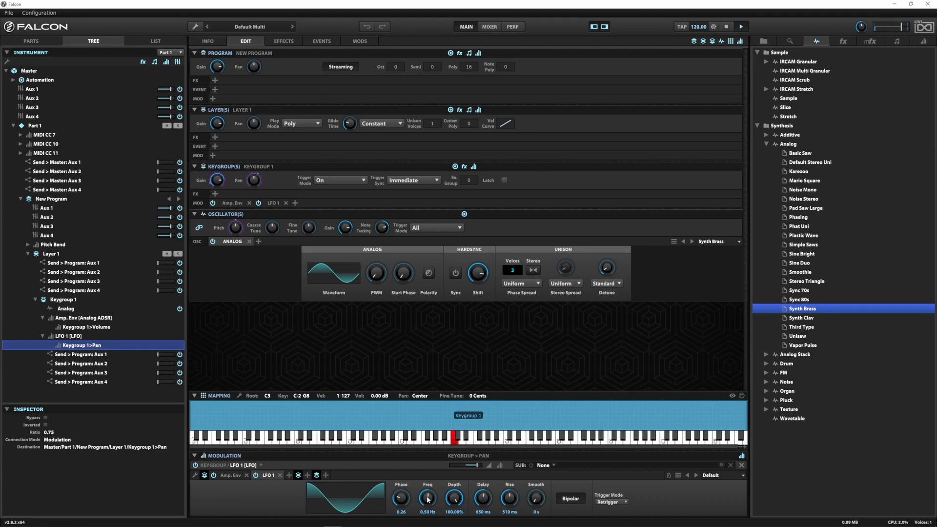
drag(427, 499, 431, 509)
Try the Fuzz preset of the Wave Shaper as a keygroup effect, and delete the effect again.
click(215, 195)
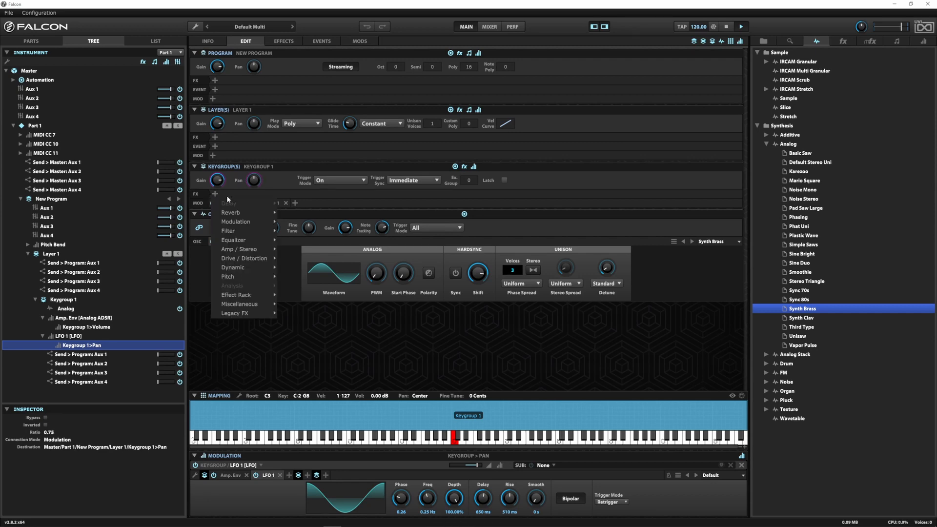
mouse_move(251, 250)
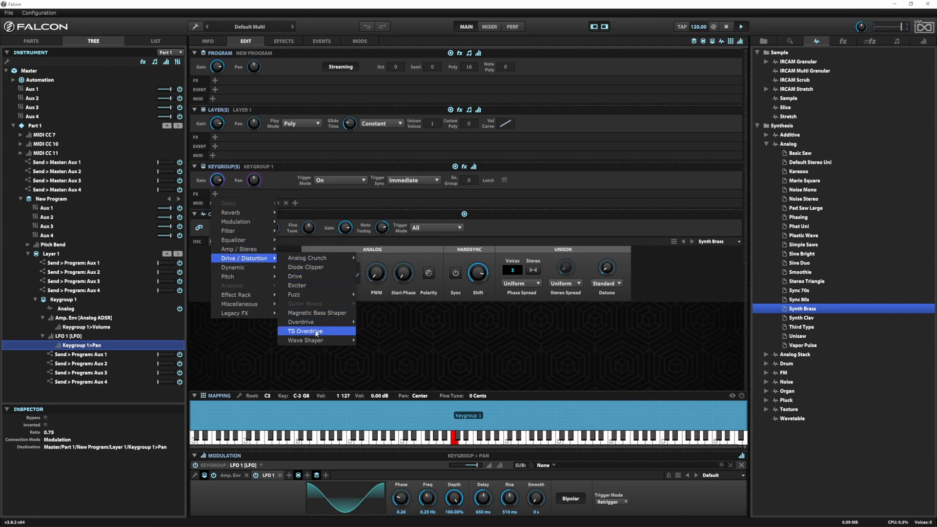
mouse_move(321, 341)
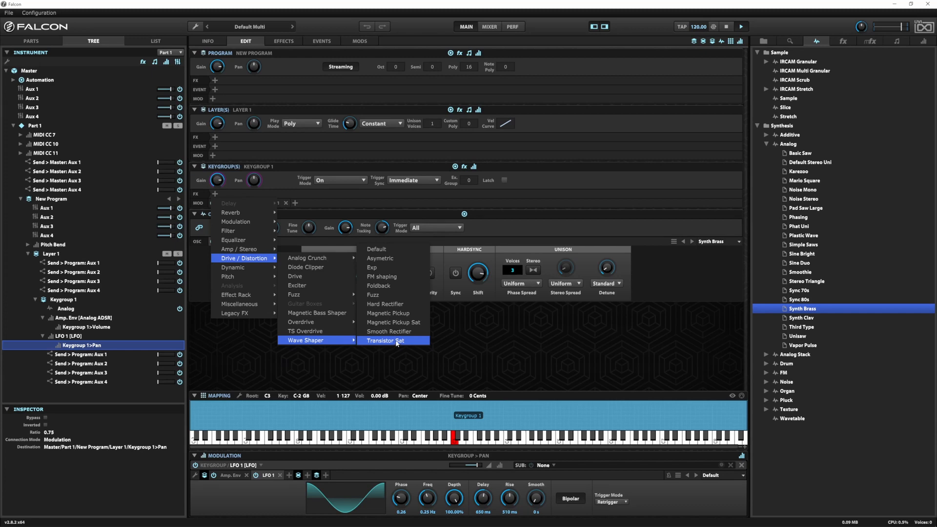
click(385, 294)
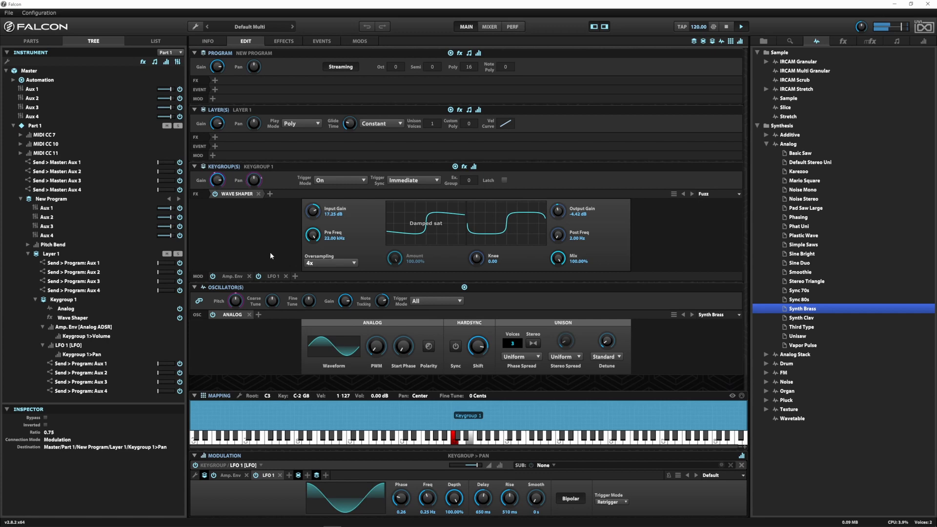
click(259, 194)
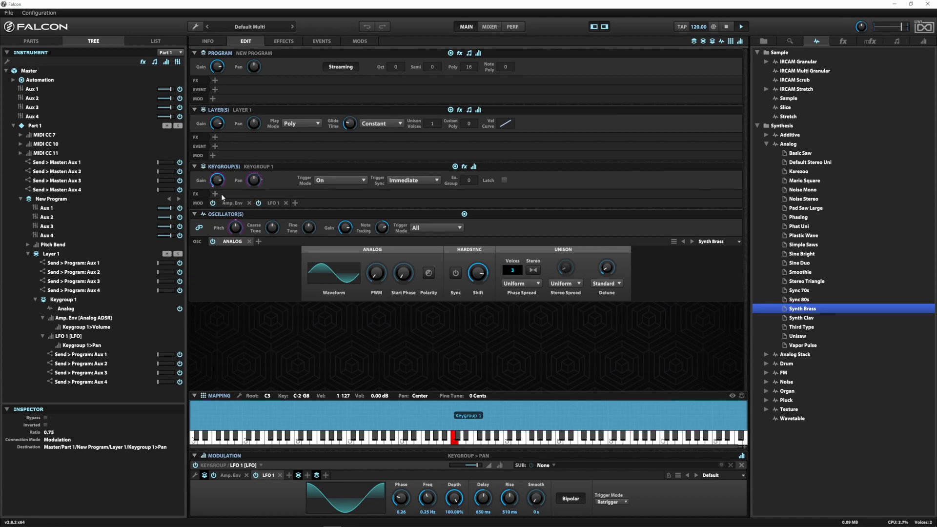
Try the Fuzz preset of the Wave Shaper as a Layer 1 effect, and delete the effect again.
mouse_move(213, 190)
mouse_move(218, 122)
click(216, 138)
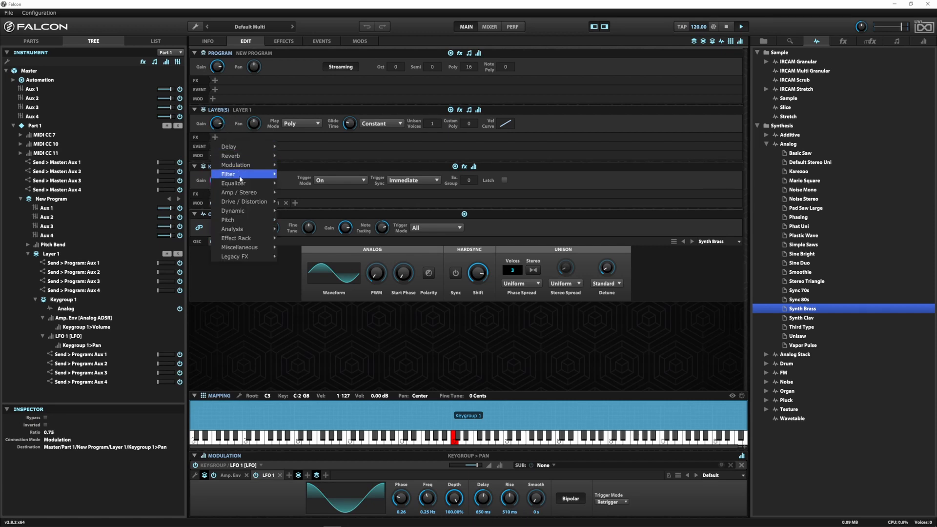
mouse_move(252, 205)
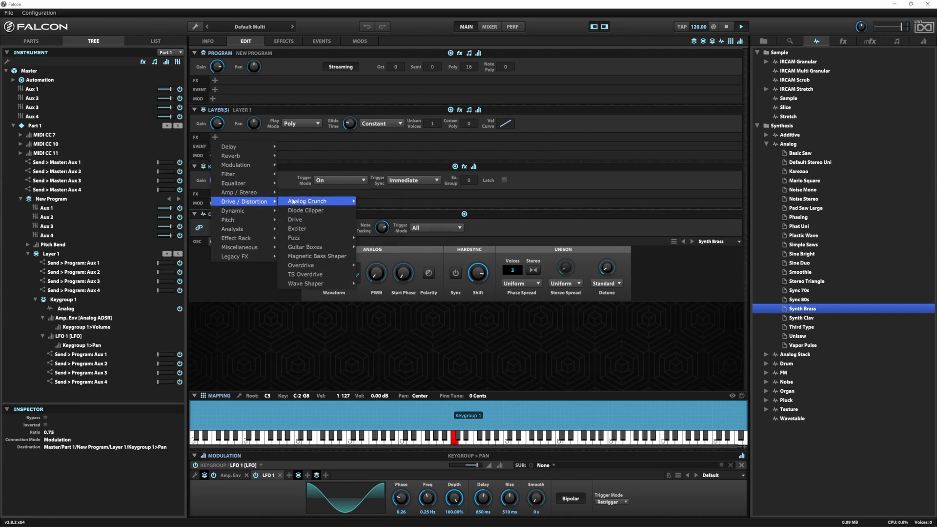
mouse_move(320, 284)
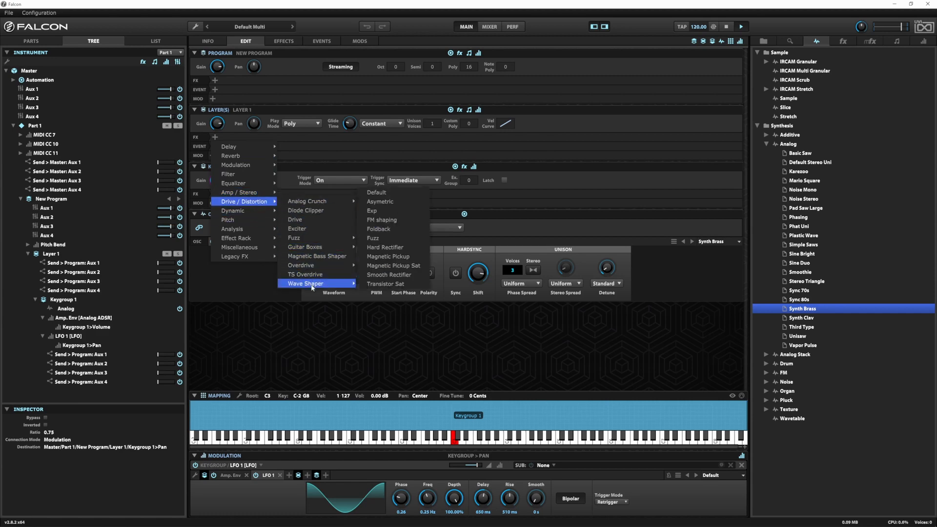
click(388, 240)
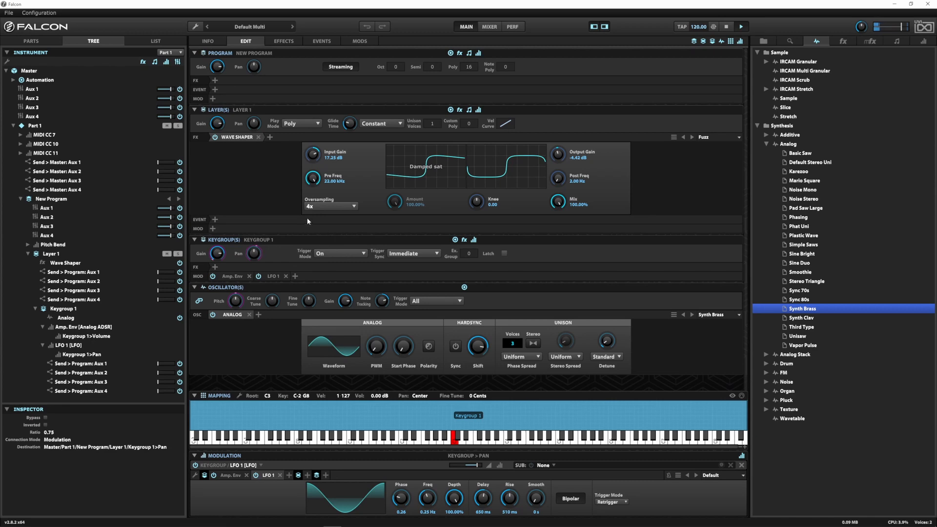
click(259, 137)
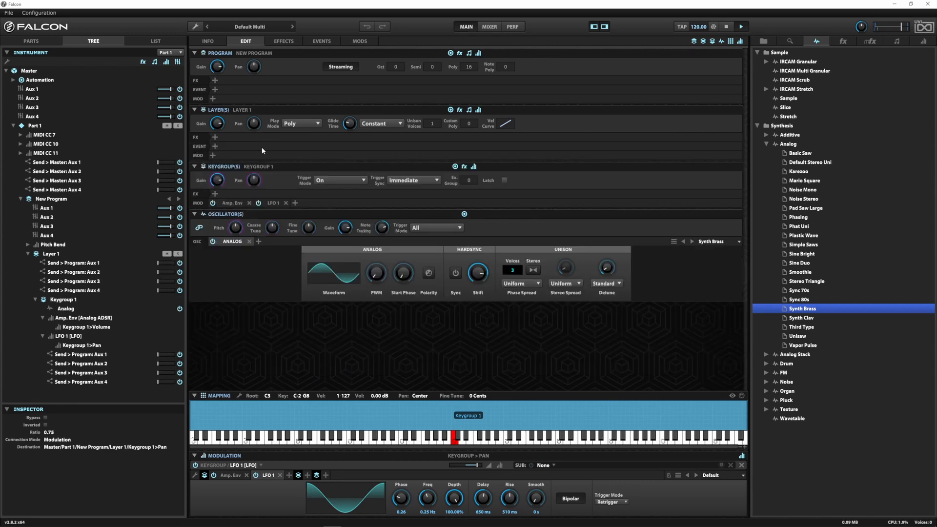
click(215, 194)
mouse_move(249, 213)
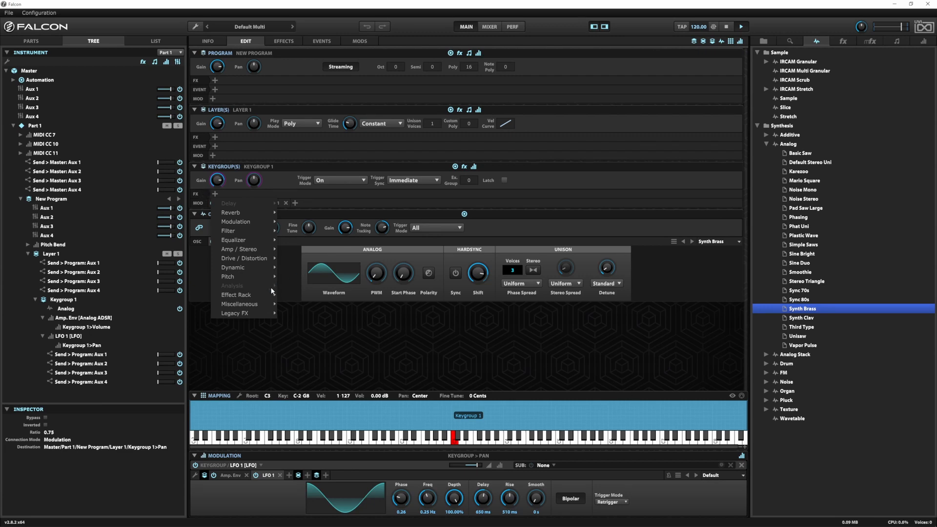
click(384, 357)
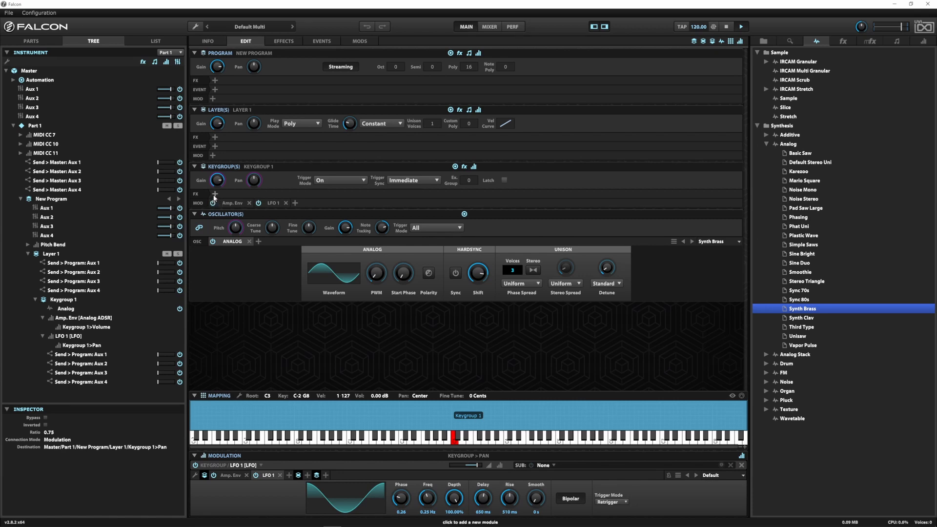
Add a VCF-20 filter as a keygroup effect, and sweep its HP/LP balance to full high-pass and back to 100% LP.
click(215, 194)
mouse_move(236, 232)
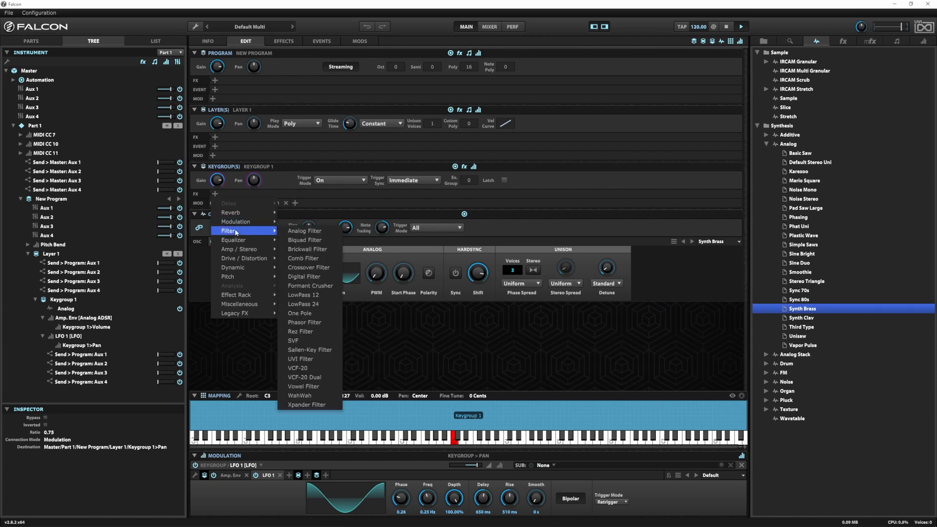
click(303, 368)
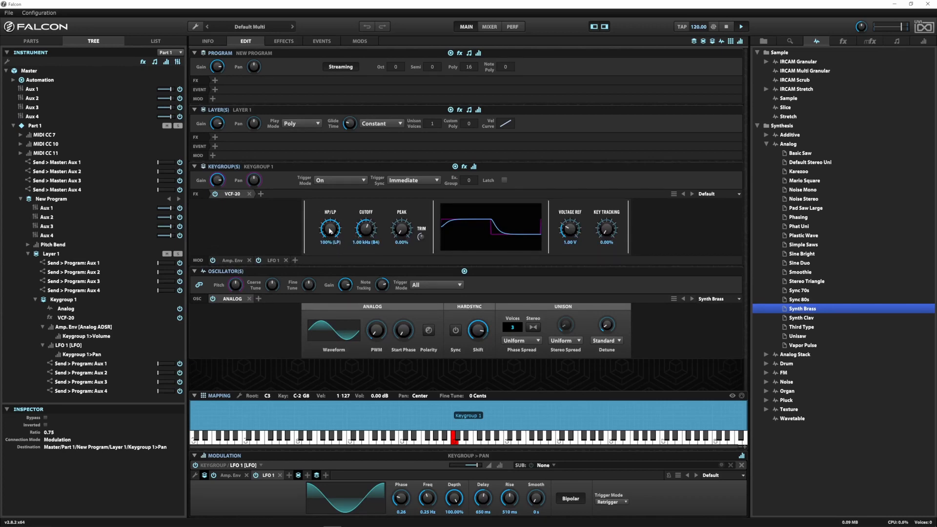
drag(329, 230, 336, 360)
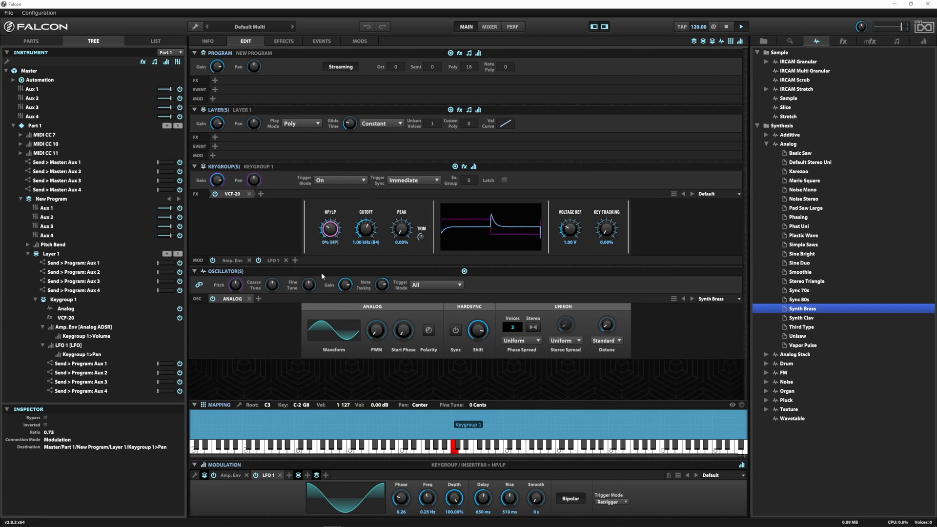
drag(321, 272, 359, 258)
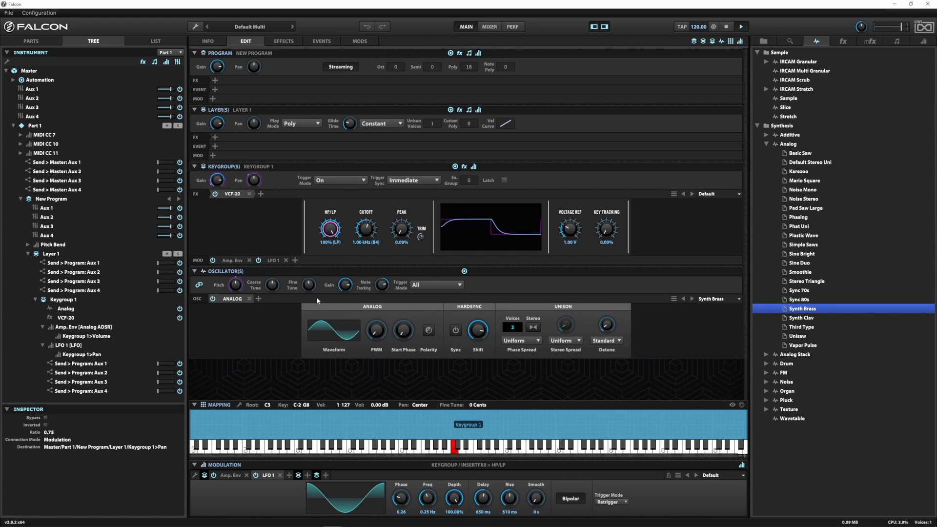
Assign the Amp. Env to the VCF-20's HP/LP balance, and clear that modulation again.
click(234, 476)
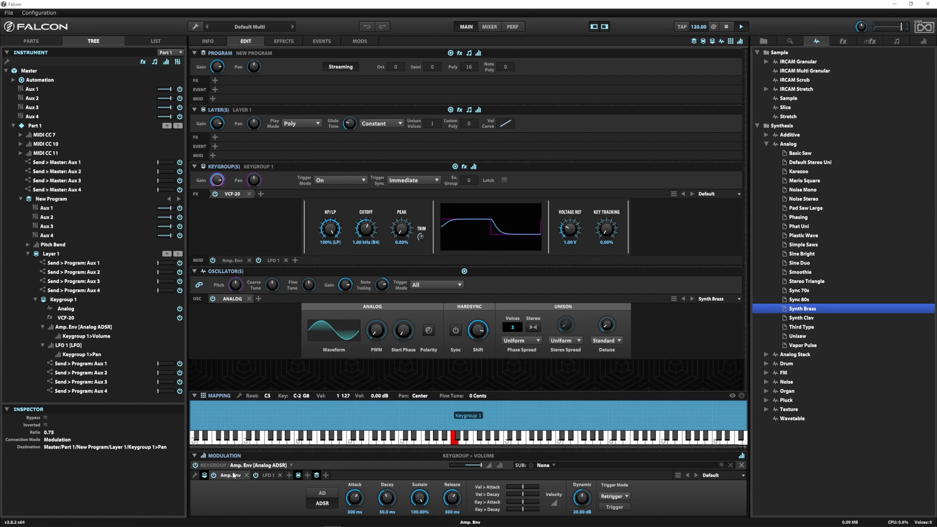
drag(231, 477, 330, 227)
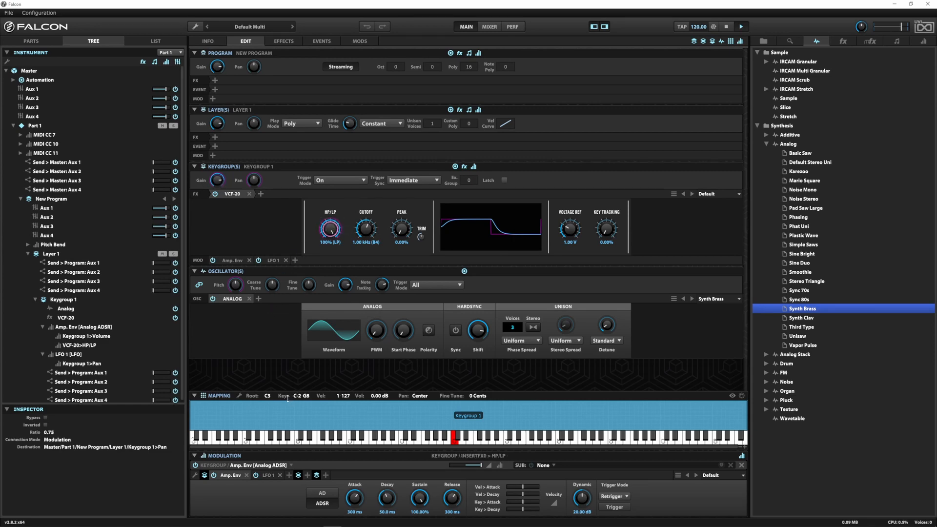
right_click(332, 231)
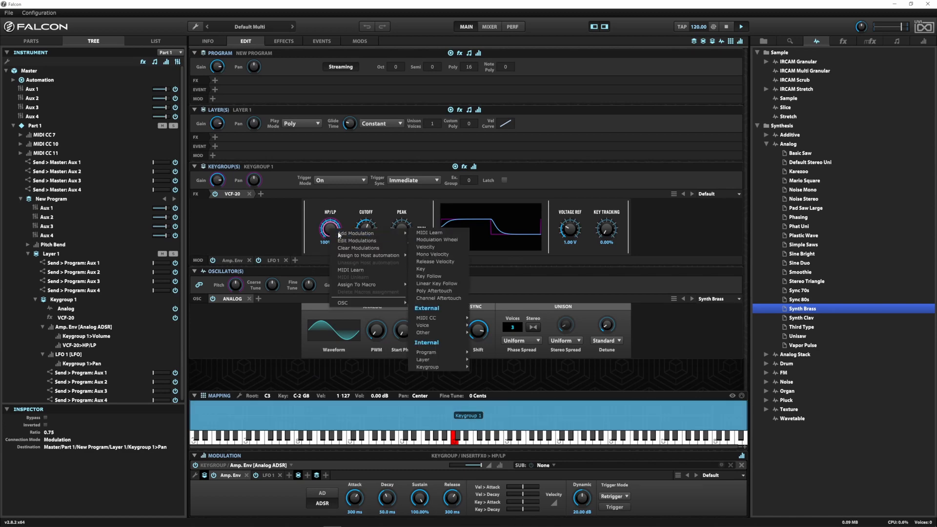
click(345, 250)
Try modulating the VCF-20's cutoff with the Amp. Env at a cutoff of about 212.8 Hz, and clear the cutoff modulation.
drag(227, 475, 364, 225)
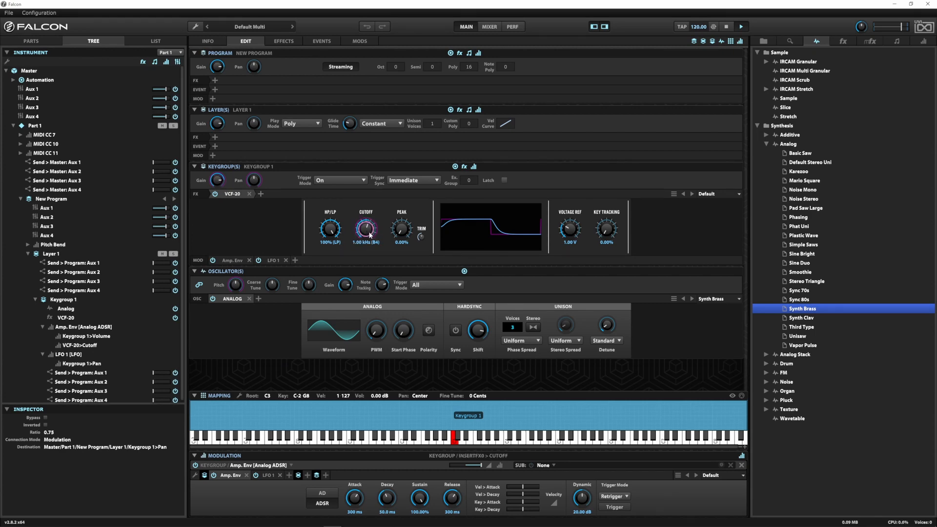
mouse_move(346, 282)
drag(366, 220, 362, 255)
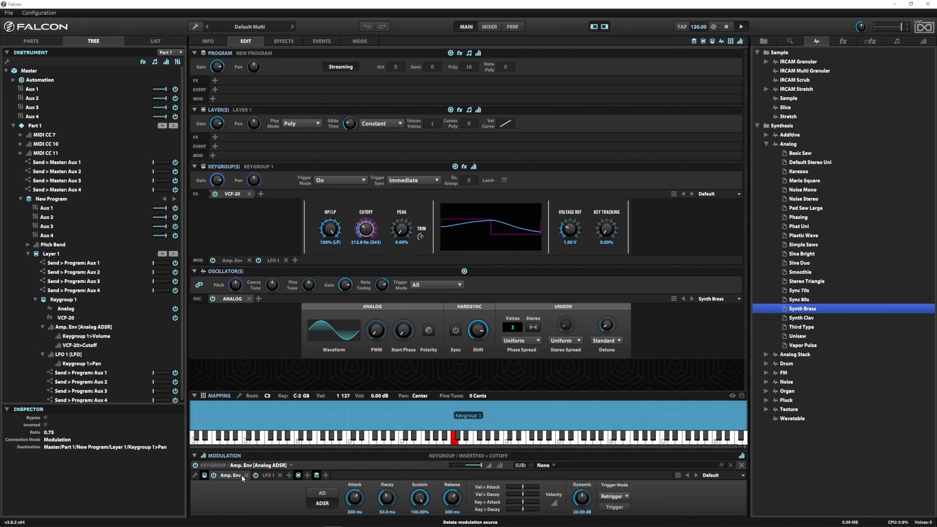
right_click(365, 229)
click(381, 248)
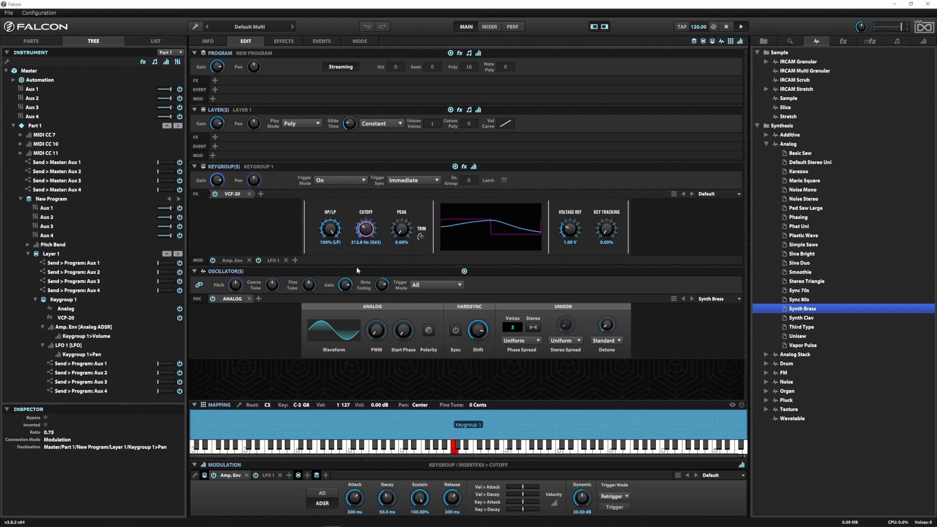
Add a new keygroup-level DAHDSR envelope as the modulation source for the VCF-20's cutoff.
right_click(367, 227)
mouse_move(392, 232)
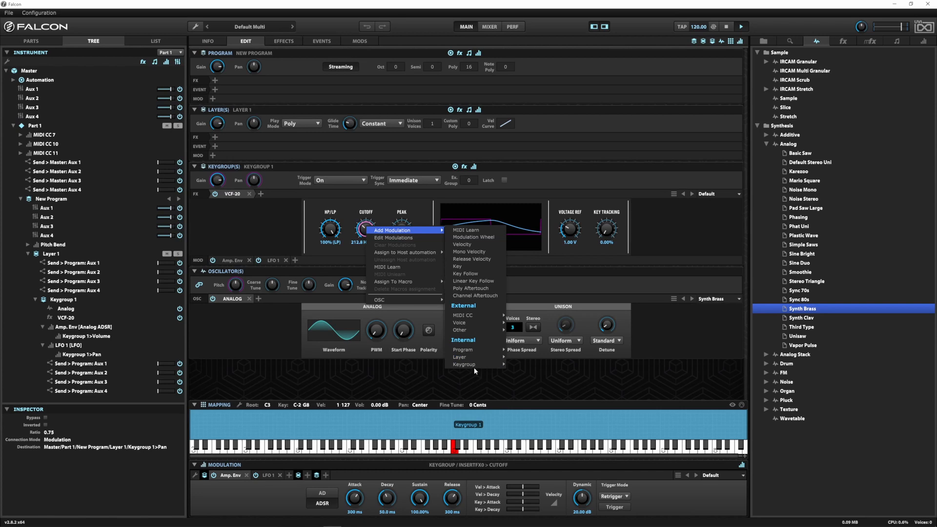
mouse_move(475, 368)
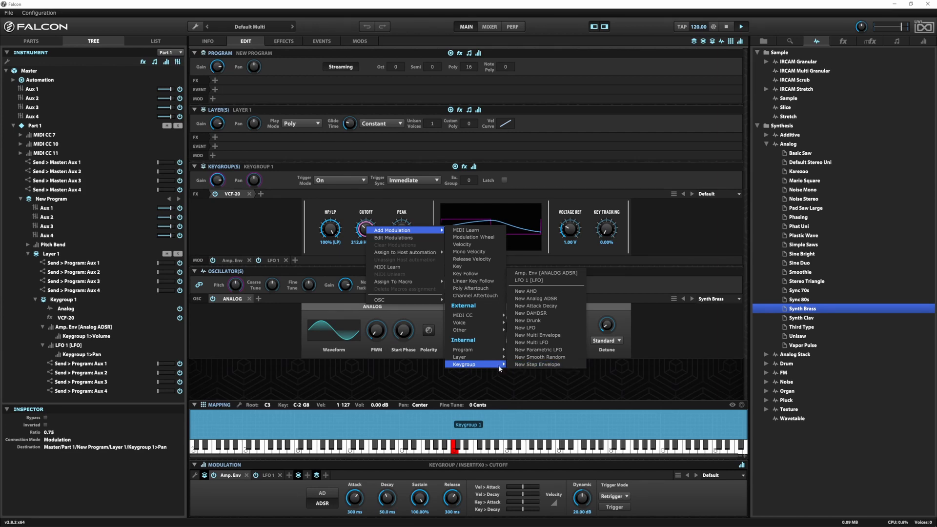
click(532, 314)
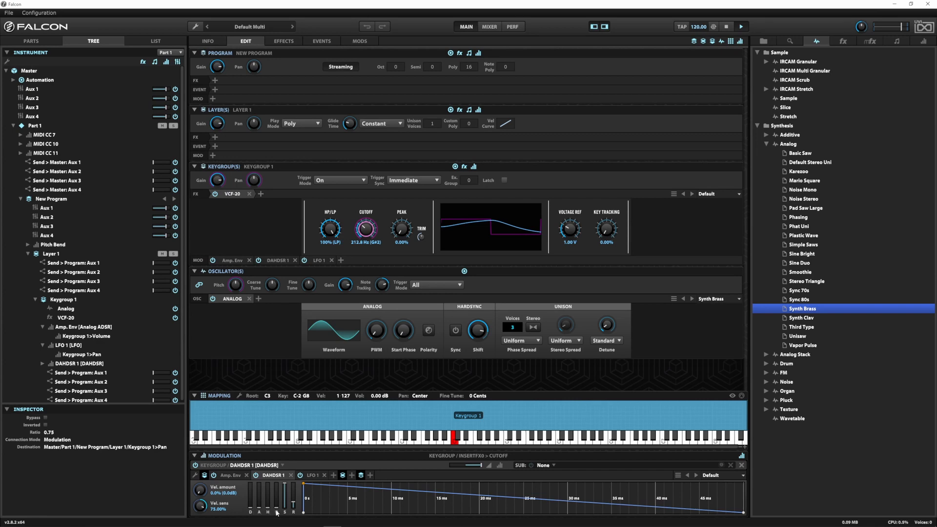
Shape the DAHDSR 1 envelope with an attack of about 600 ms, a decay of about 800 ms, a lower sustain and a longer release.
mouse_move(260, 510)
drag(260, 510, 260, 495)
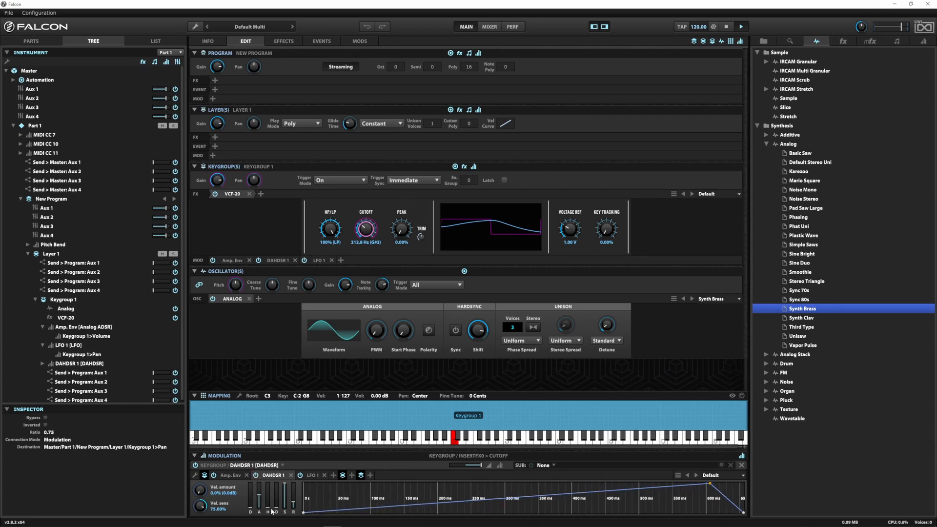
mouse_move(276, 508)
drag(276, 510, 295, 500)
mouse_move(287, 487)
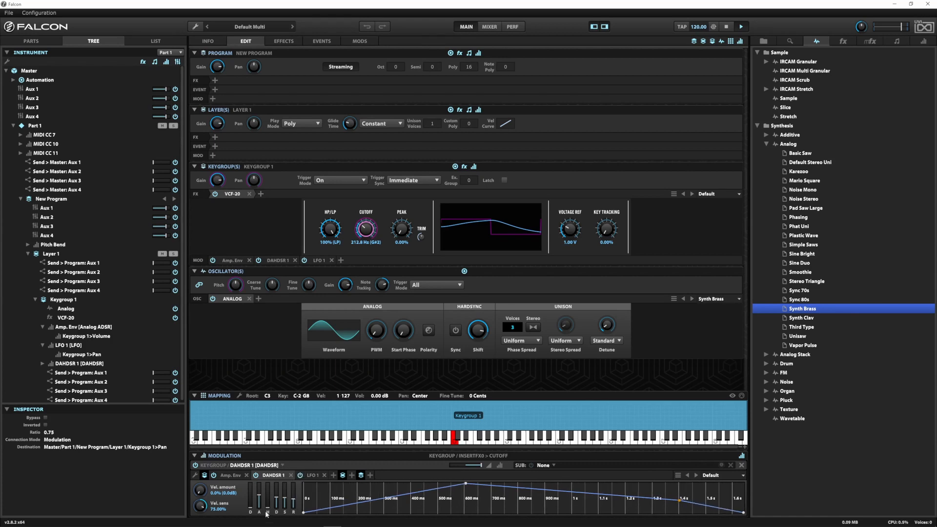
mouse_move(260, 509)
drag(293, 498, 293, 499)
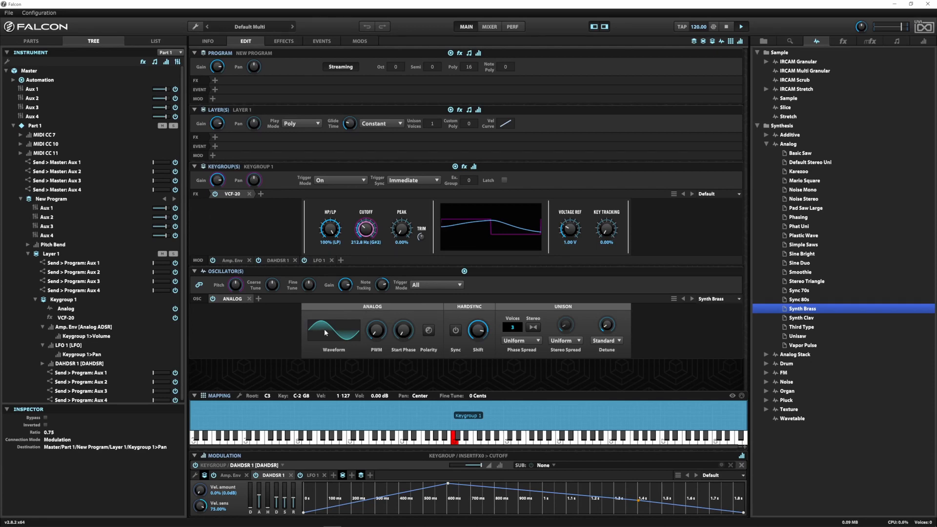
Change the Analog oscillator's unison voice count, and enable stereo unison with the Hard stereo spread mode.
drag(516, 327, 519, 365)
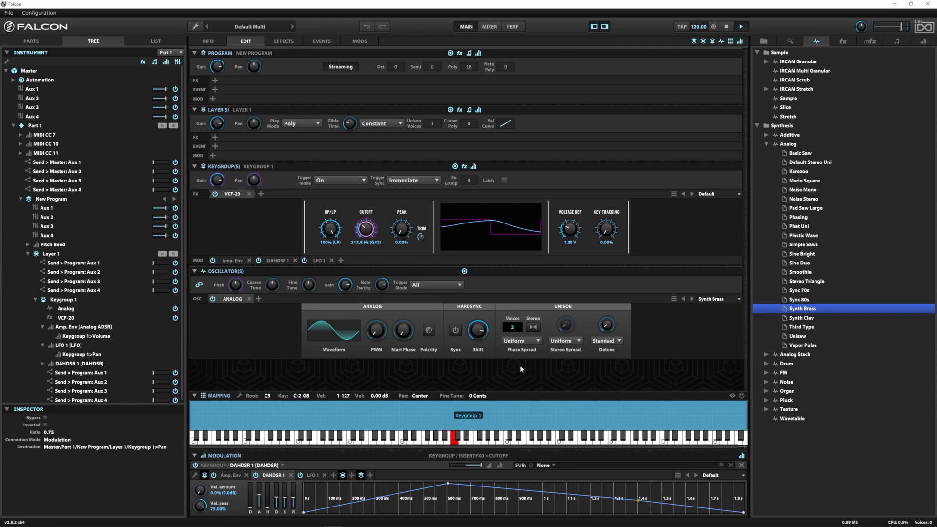
click(536, 327)
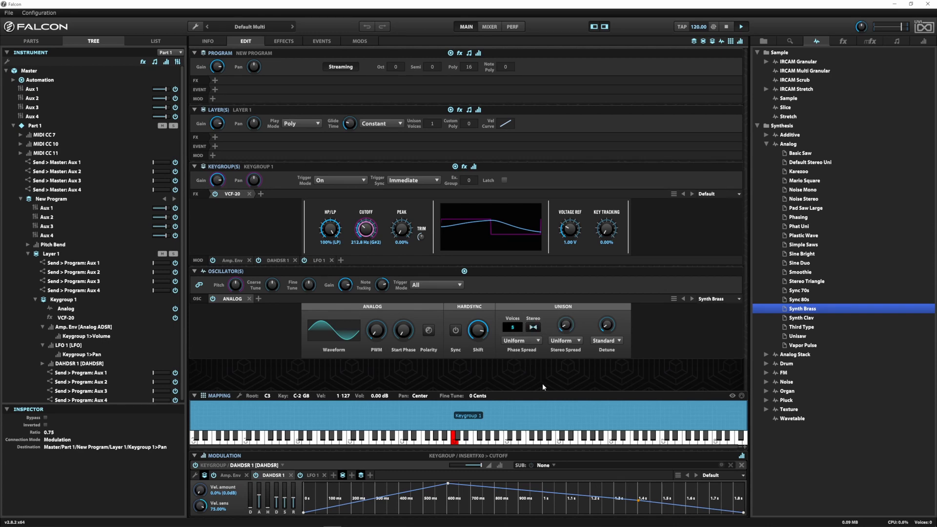
click(565, 325)
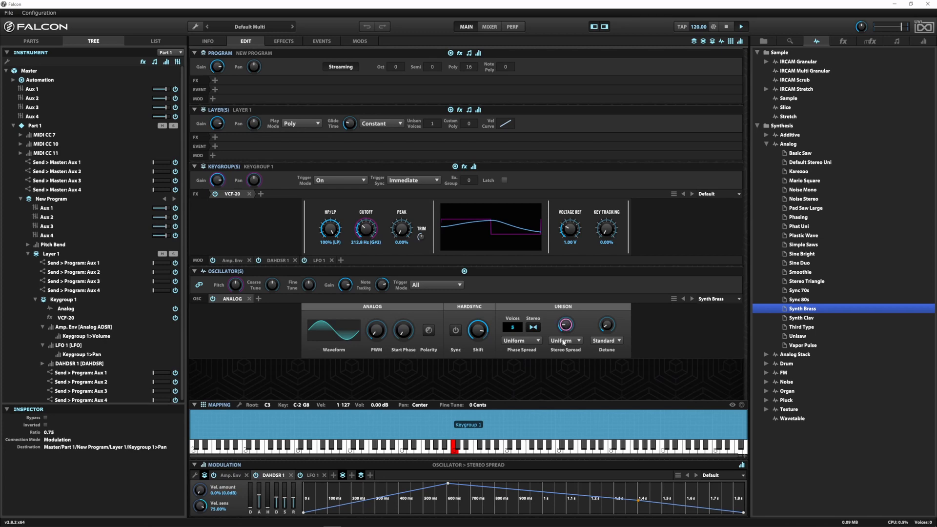
click(565, 340)
click(566, 359)
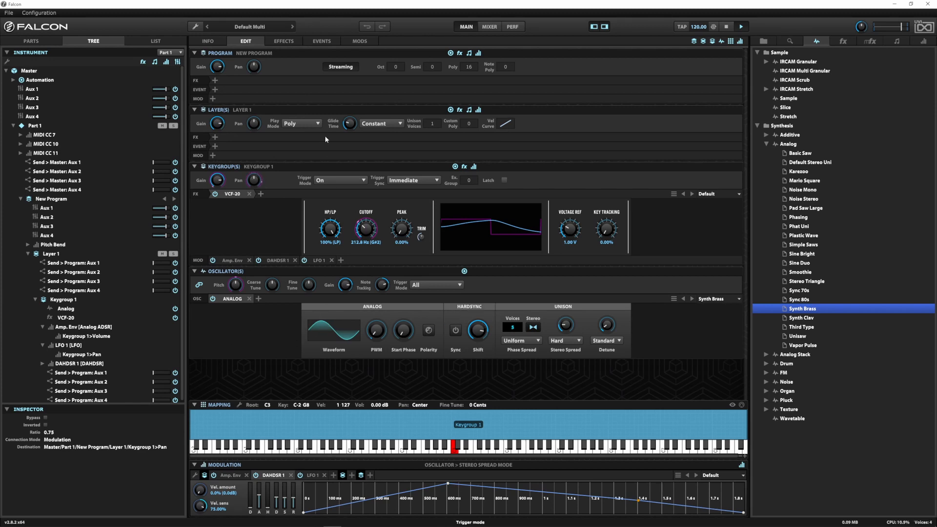
Try the Mono Portamento Slide and Poly Portamento play modes on Layer 1, and return it to Poly.
click(303, 123)
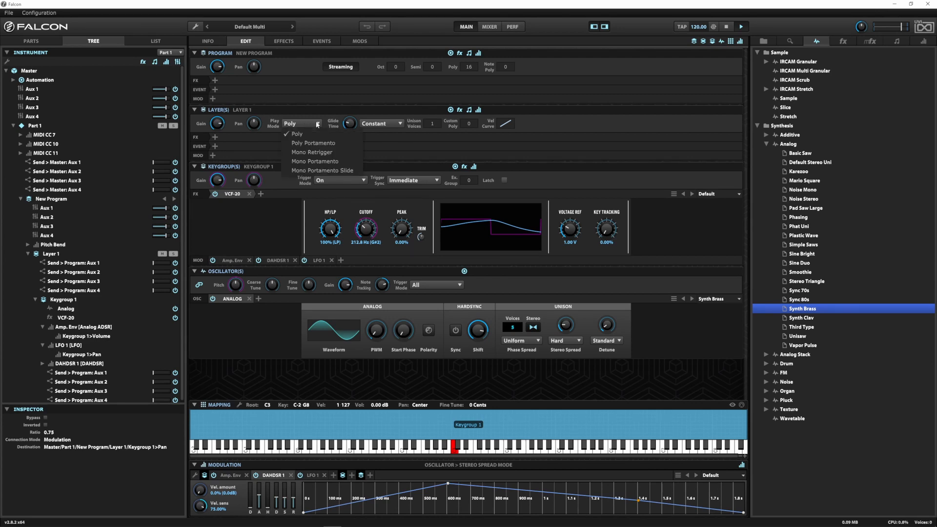
click(326, 170)
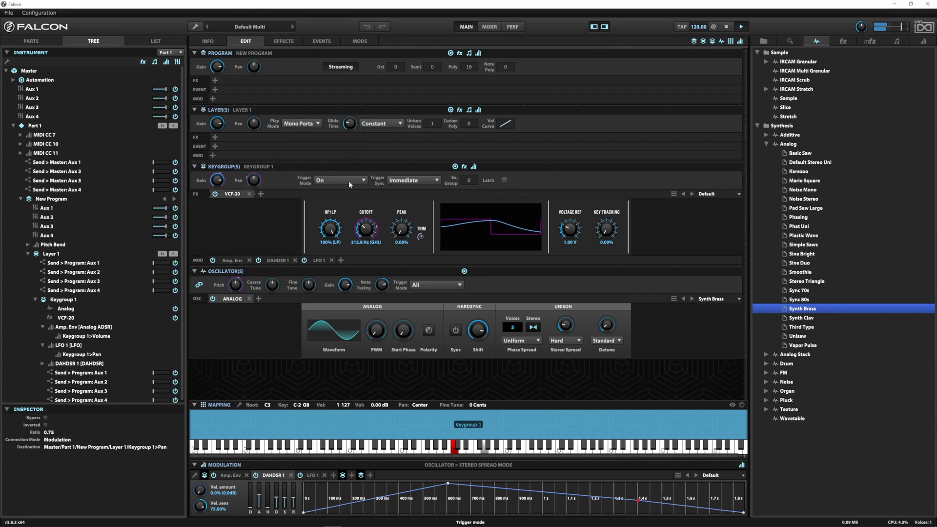
click(312, 125)
click(313, 144)
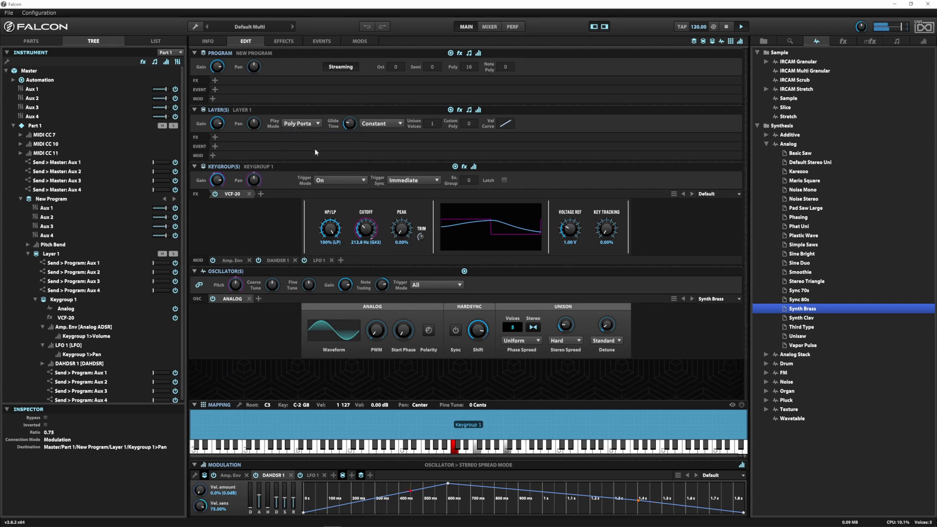
click(315, 126)
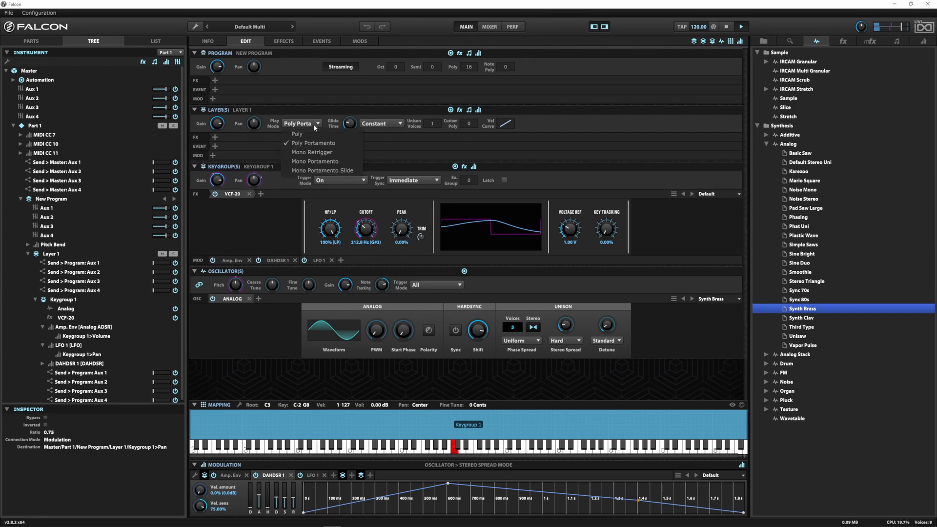
click(299, 134)
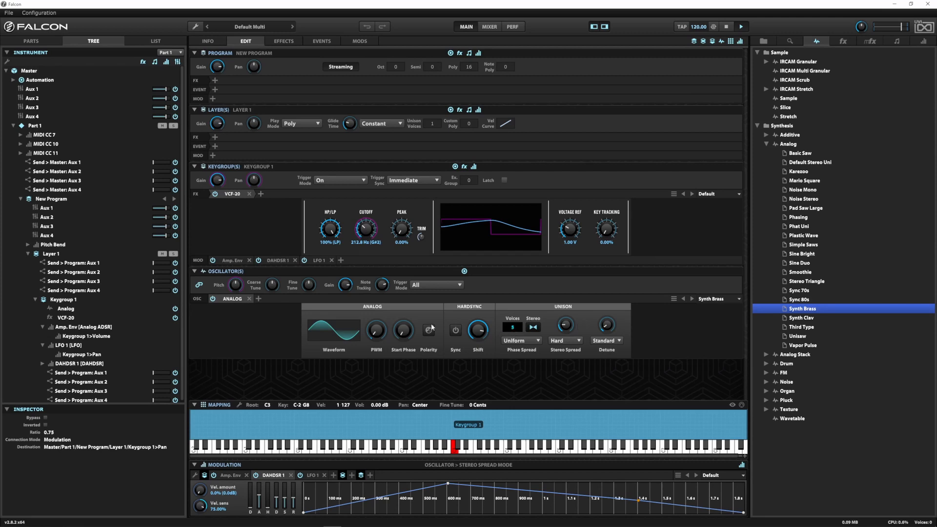
Raise the VCF-20 filter's peak to about 29.76%.
mouse_move(402, 331)
mouse_move(605, 331)
click(402, 232)
drag(402, 232, 399, 199)
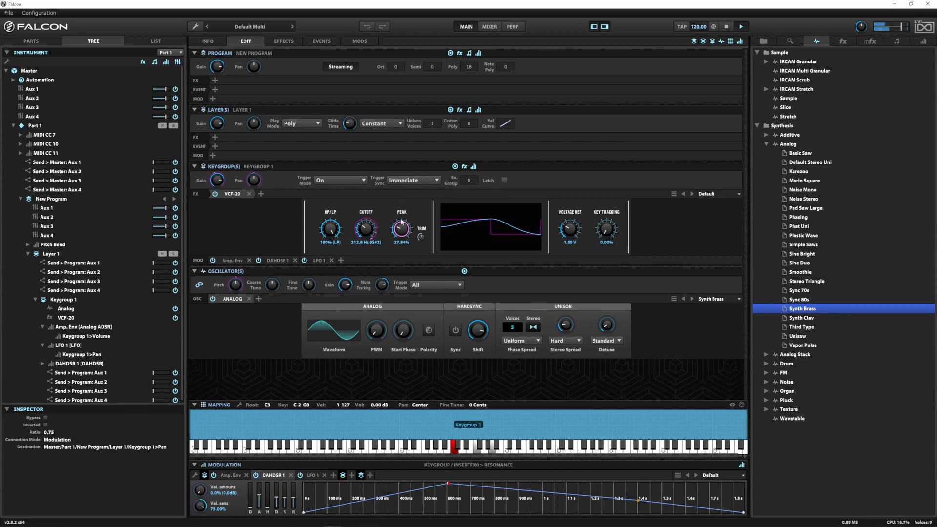
mouse_move(401, 221)
mouse_down()
mouse_move(401, 189)
mouse_move(403, 233)
mouse_up()
Set the VCF-20 filter's key tracking to about 41.12% and lower its cutoff to about 57.8 Hz.
drag(605, 230, 608, 240)
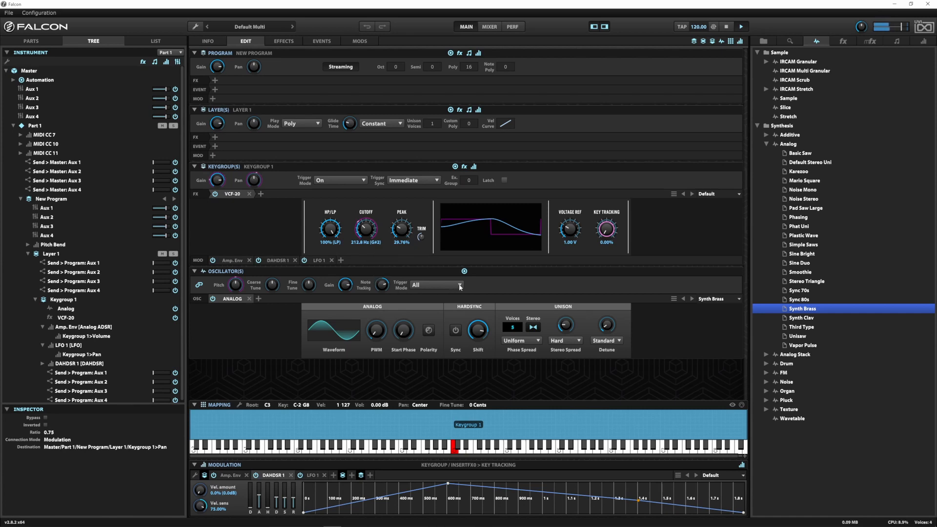
drag(605, 233, 596, 187)
drag(367, 232, 367, 250)
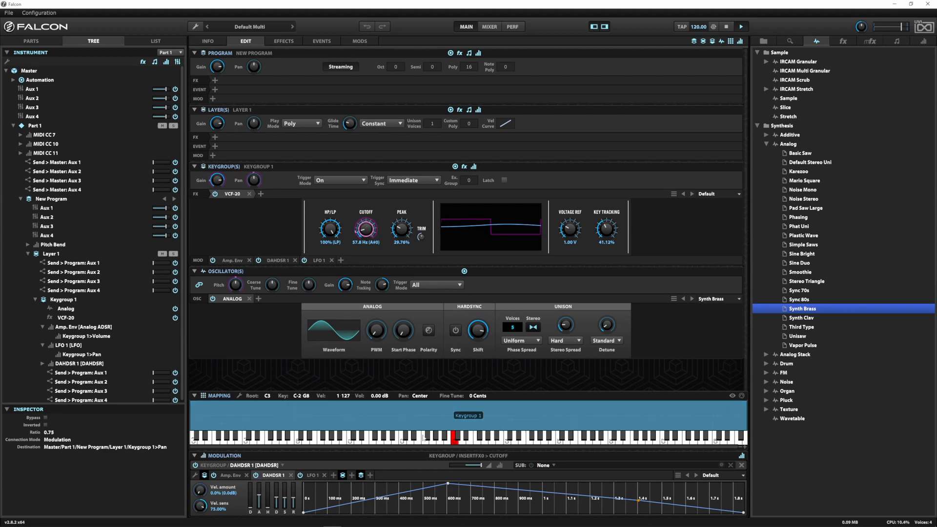
Open the VCF-20 cutoff's modulation editor and slightly reduce the DAHDSR 1 modulation ratio.
right_click(365, 231)
click(385, 238)
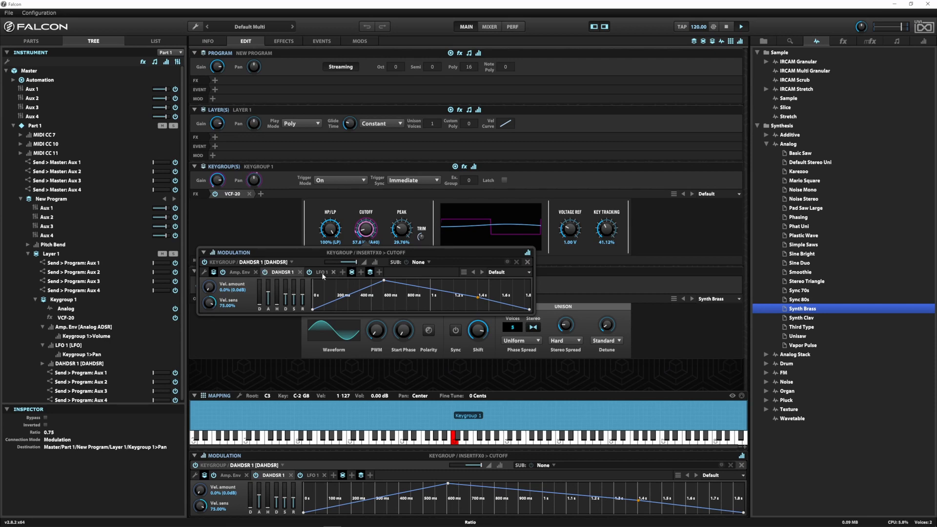
mouse_move(352, 265)
drag(357, 264, 348, 267)
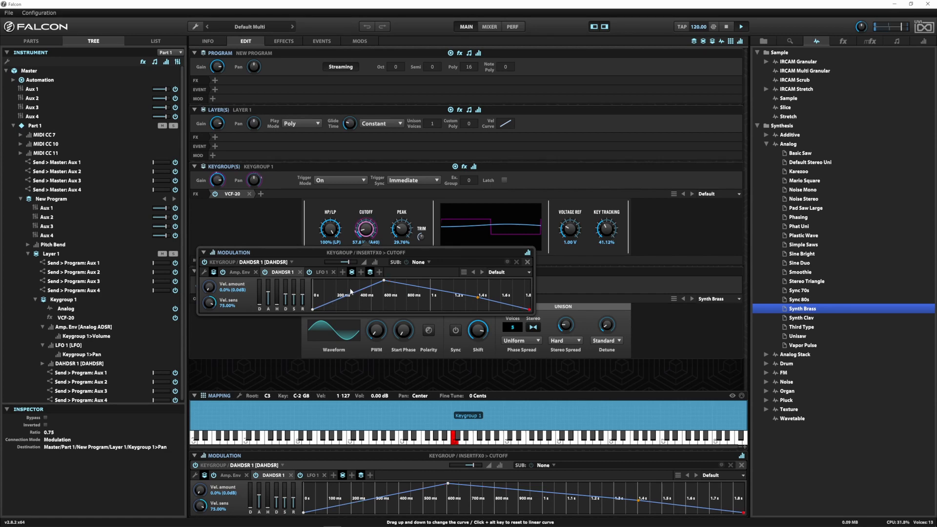
Set the VCF-20 filter's voltage reference to about 1.17 V.
click(569, 232)
scroll(569, 231, up, 5)
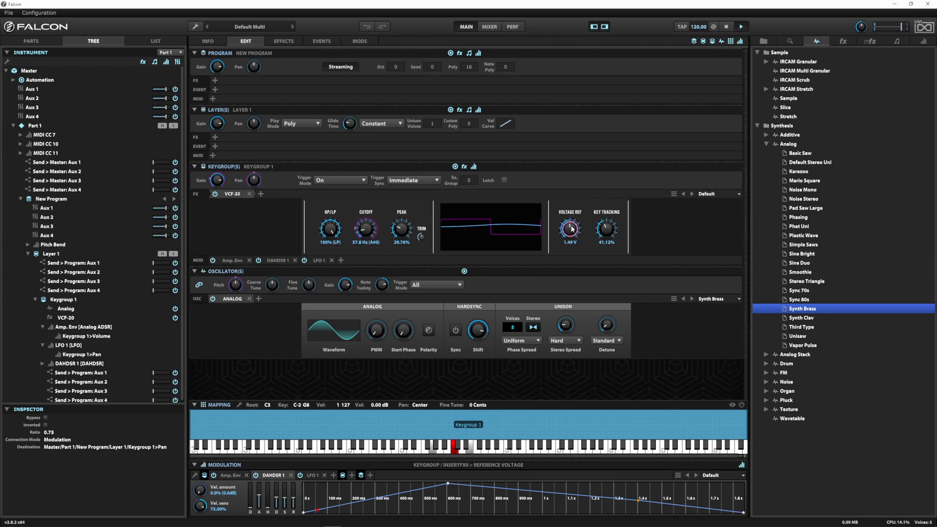
mouse_move(573, 220)
mouse_down()
mouse_move(570, 205)
mouse_move(566, 232)
mouse_move(552, 226)
mouse_up()
Add a Dual Delay X effect with the LP Eight Dot rotation preset to Layer 1, and set its mix amount to 31%.
click(215, 138)
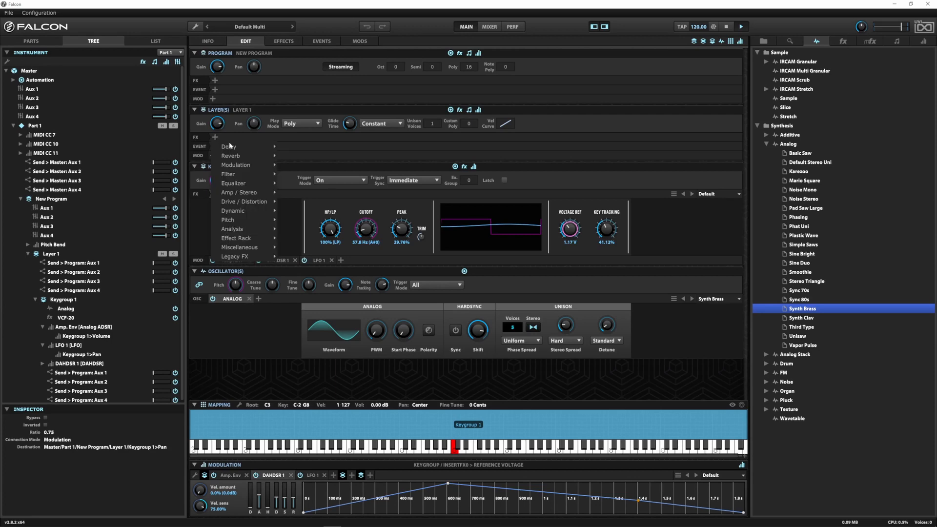
mouse_move(249, 149)
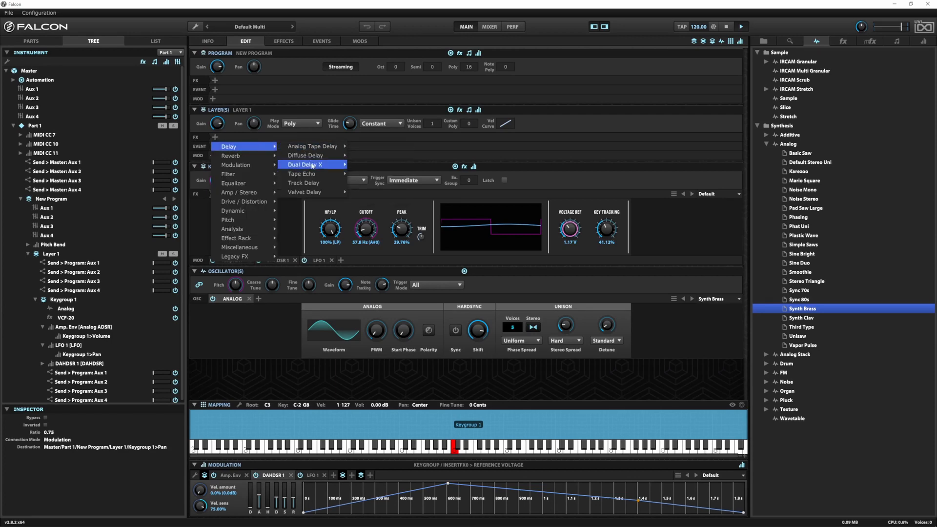
mouse_move(312, 165)
mouse_move(380, 174)
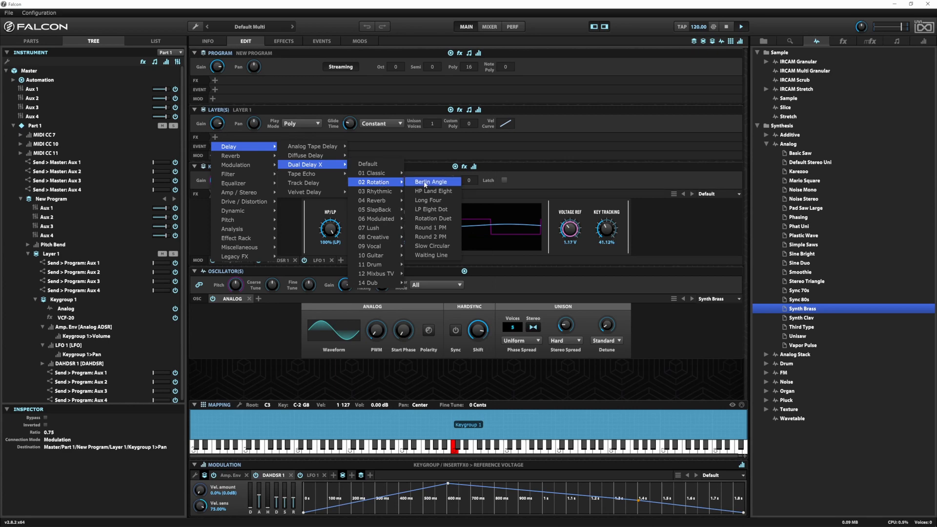
click(438, 210)
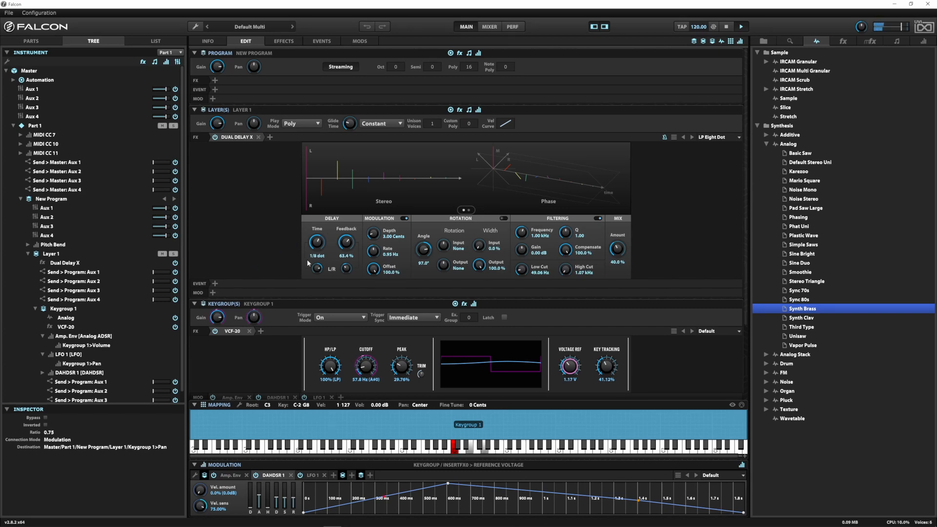
drag(617, 249, 604, 261)
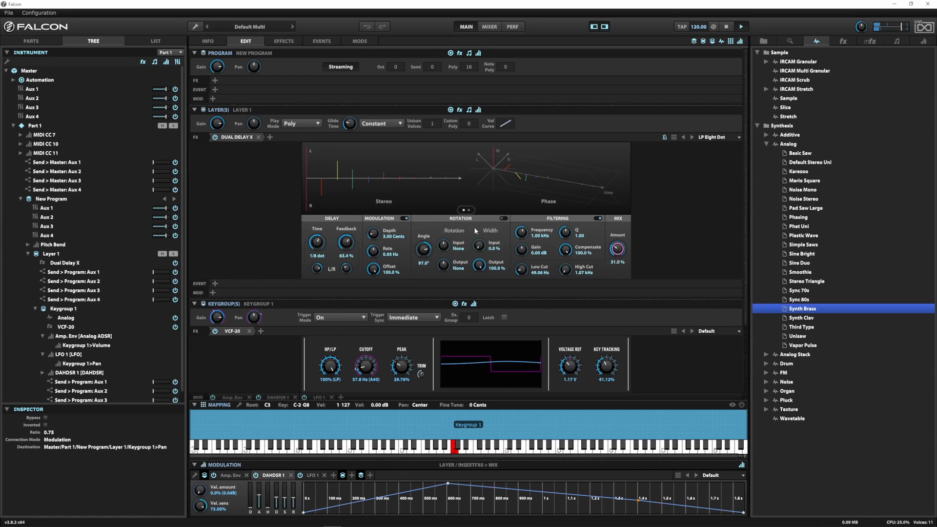
Add a SparkVerb reverb with the Large to Endlessness preset Abyss after Layer 1's delay, and set its mix to about 42.48%.
click(269, 137)
mouse_move(295, 146)
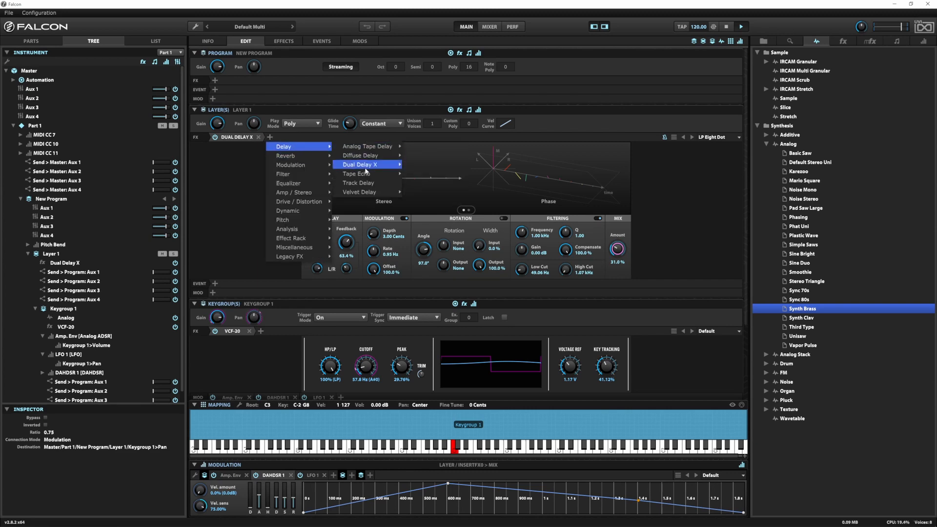
mouse_move(363, 174)
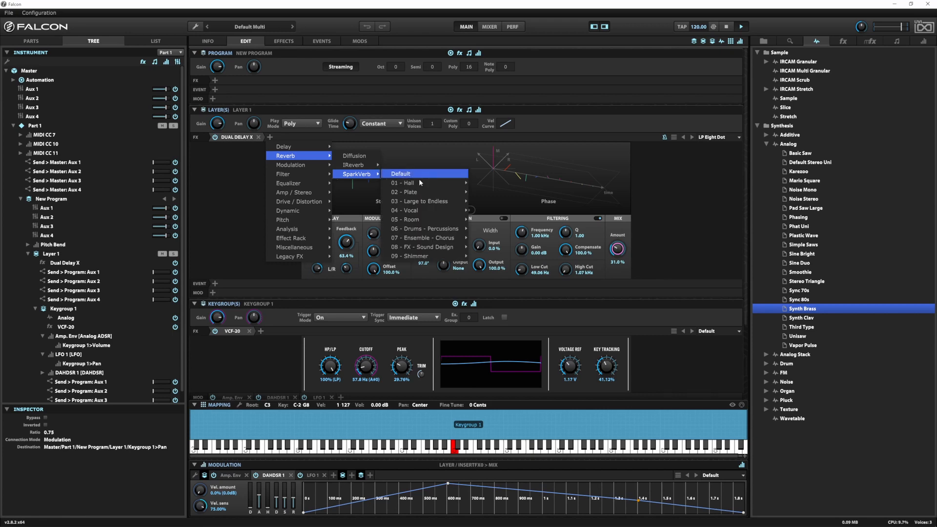
mouse_move(439, 201)
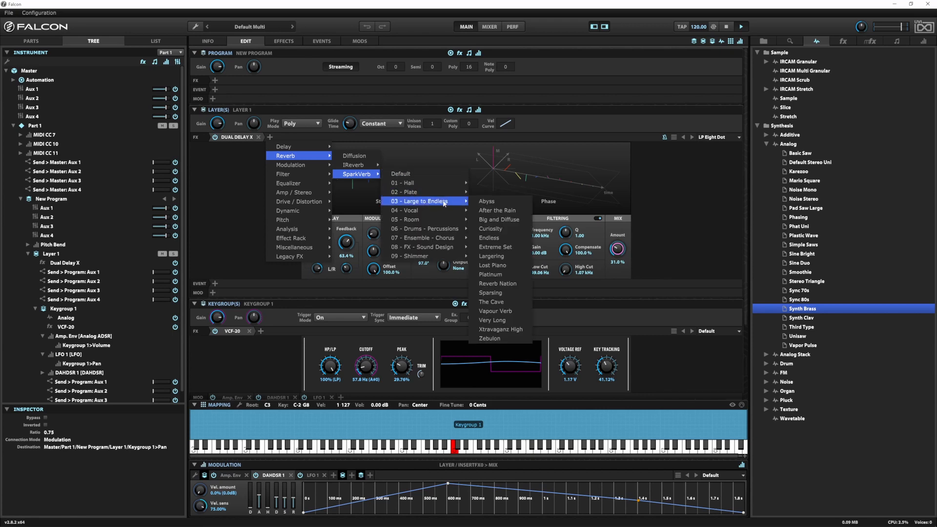
click(481, 202)
drag(587, 163, 587, 196)
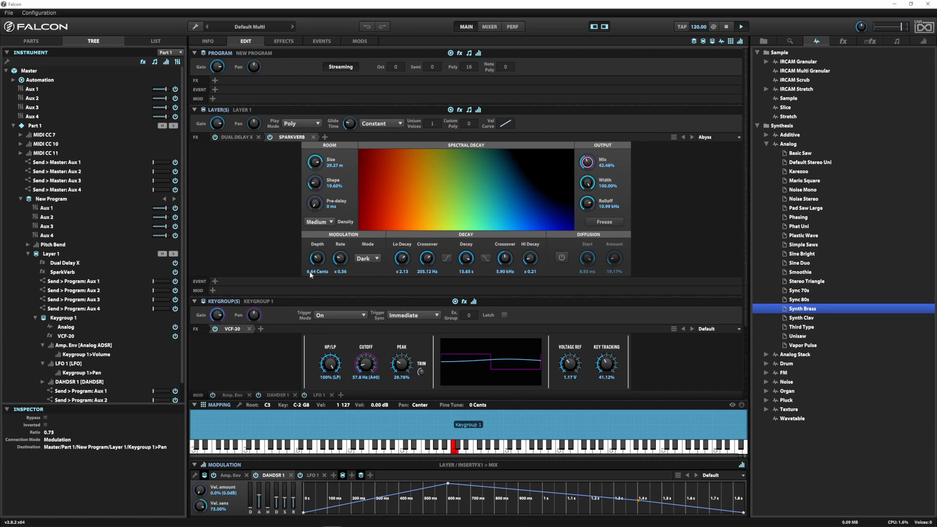
Set the SparkVerb's modulation depth to about 2.16 cents.
click(317, 260)
drag(317, 263, 318, 275)
drag(319, 260, 320, 264)
Add a Wavetable oscillator to Keygroup 1 alongside the Analog oscillator.
scroll(256, 256, down, 3)
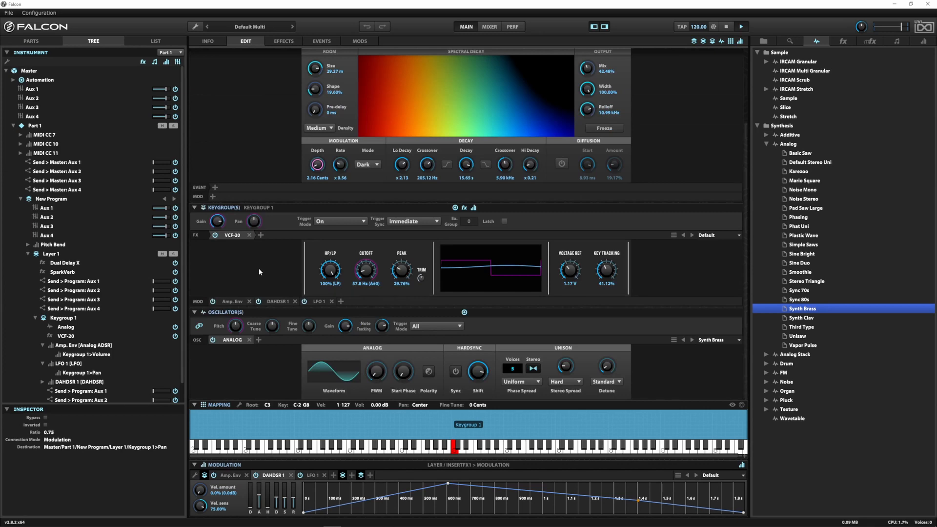
click(258, 340)
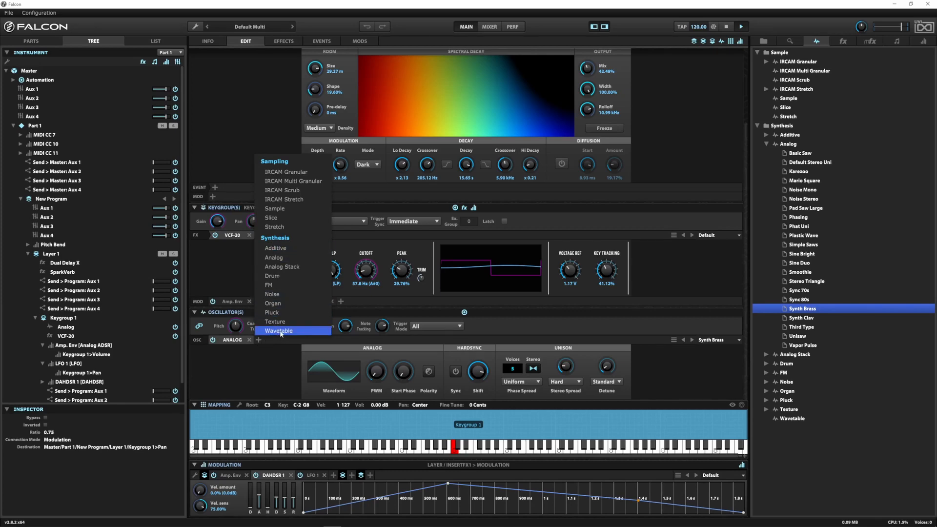
click(281, 331)
scroll(260, 368, down, 1)
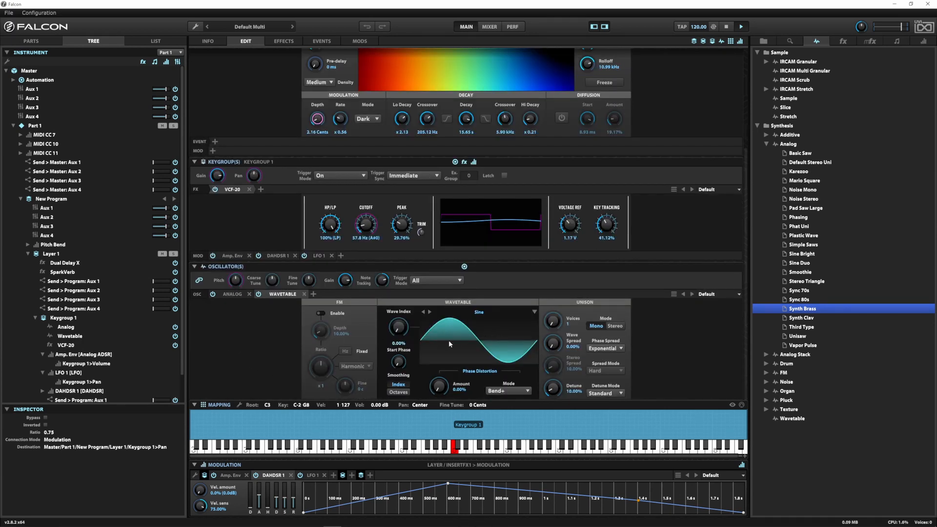
Look at the waveforms available in the Analog oscillator.
click(233, 293)
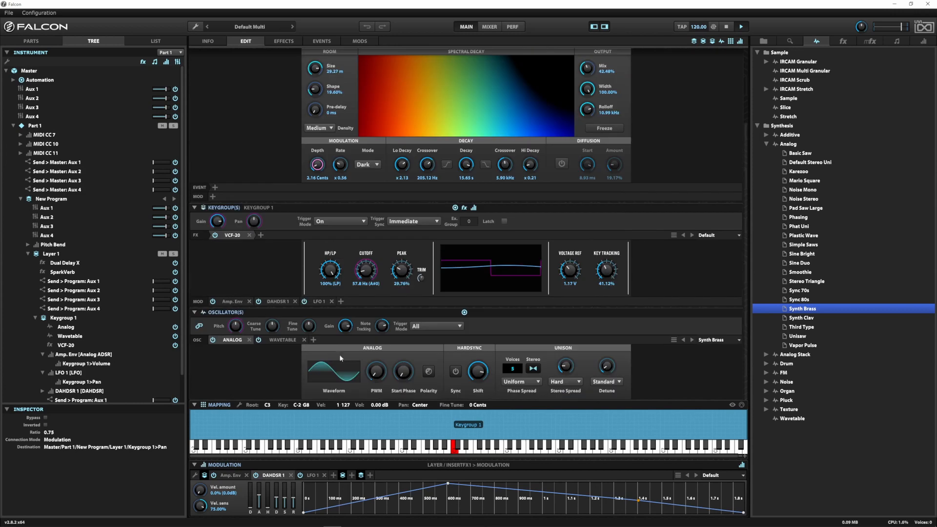
click(333, 377)
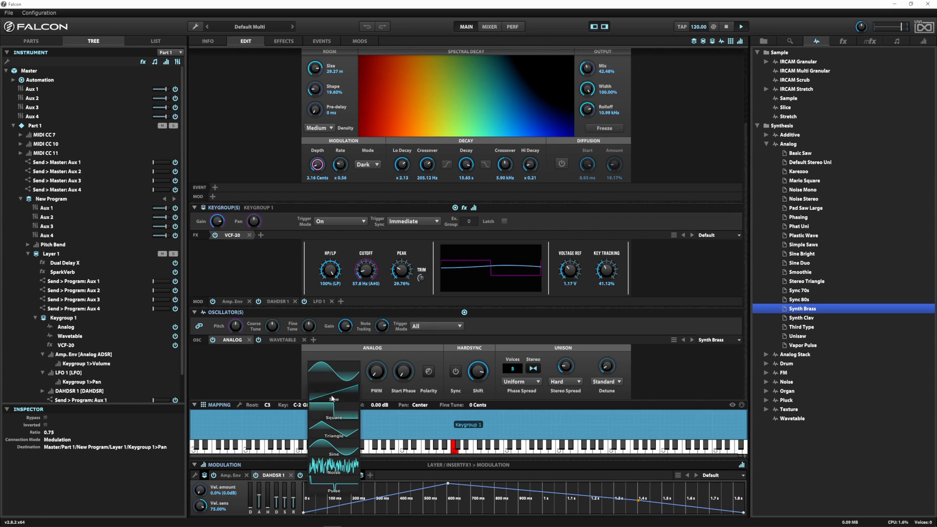
click(264, 368)
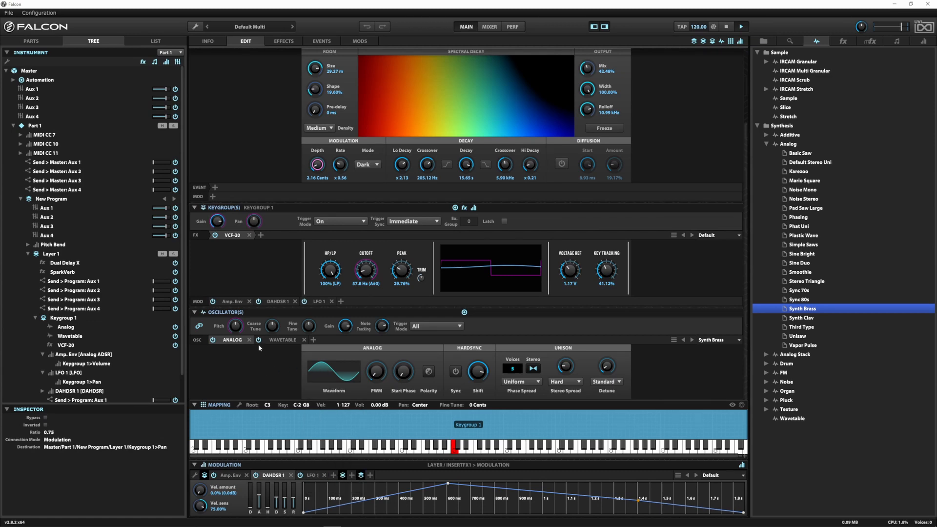
Load the Brutal Ultra wavetable from the multi Analog category into the Wavetable oscillator.
click(278, 341)
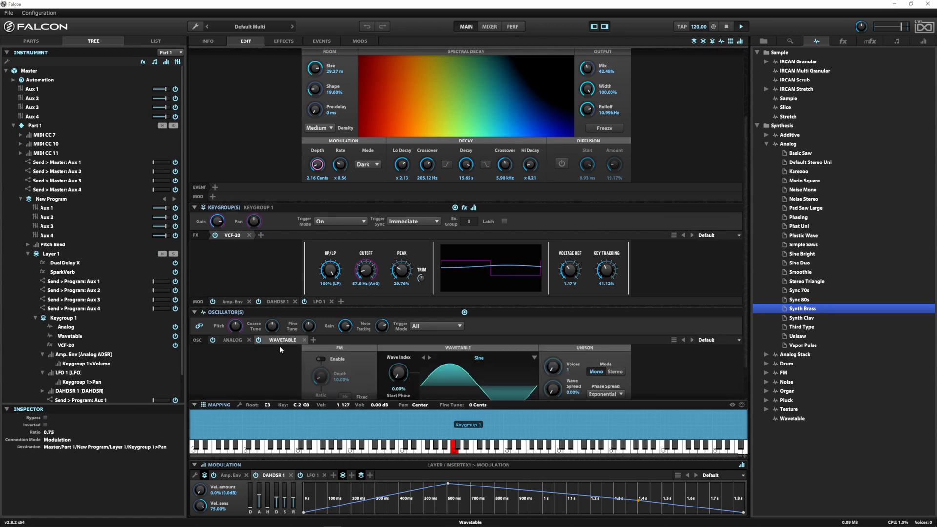
click(479, 358)
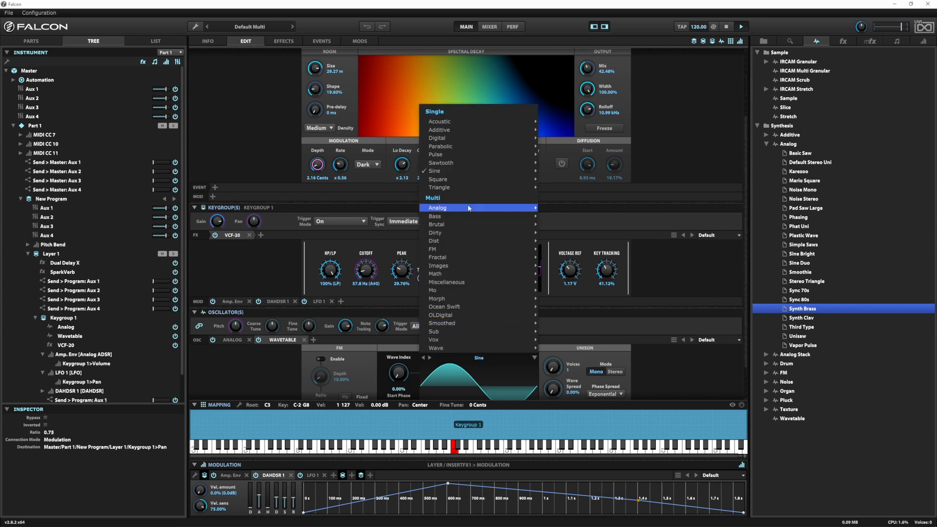
mouse_move(468, 209)
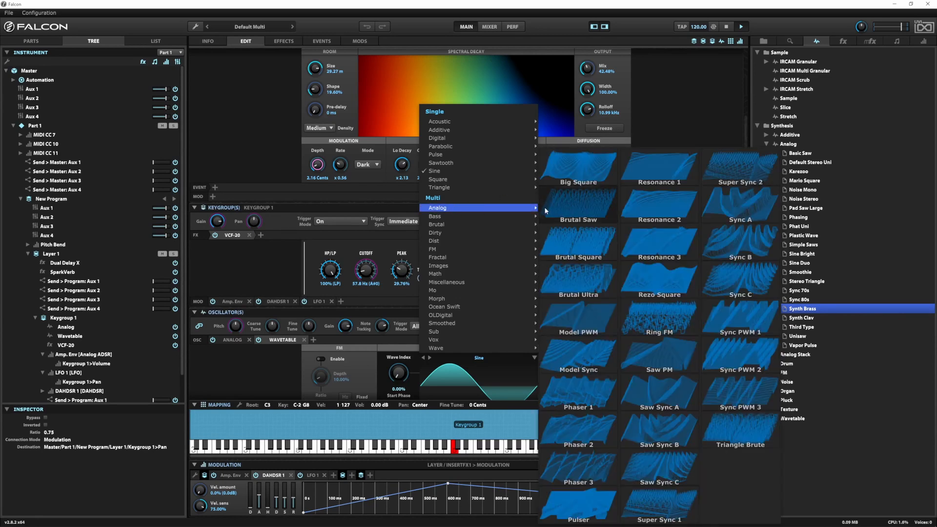
click(585, 290)
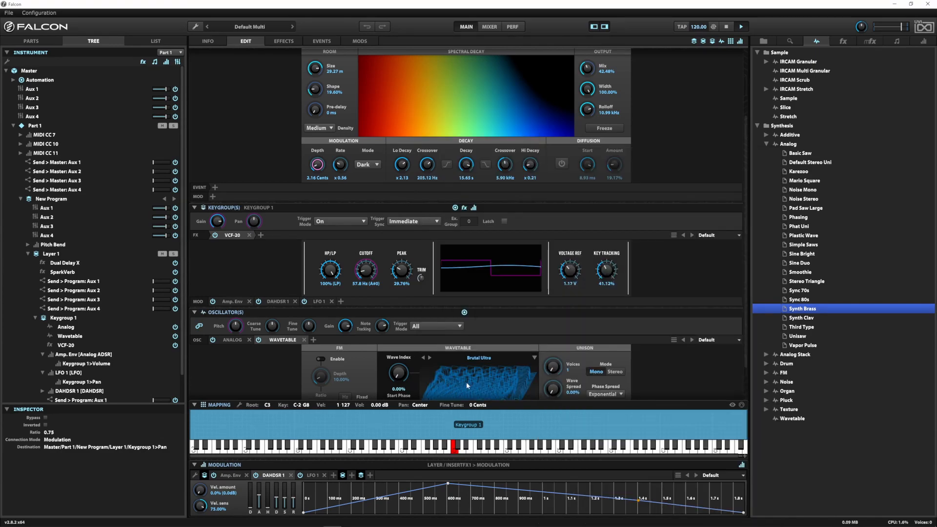
Sweep the Wavetable oscillator's wave index through Brutal Ultra and return it to 0%.
scroll(467, 381, down, 2)
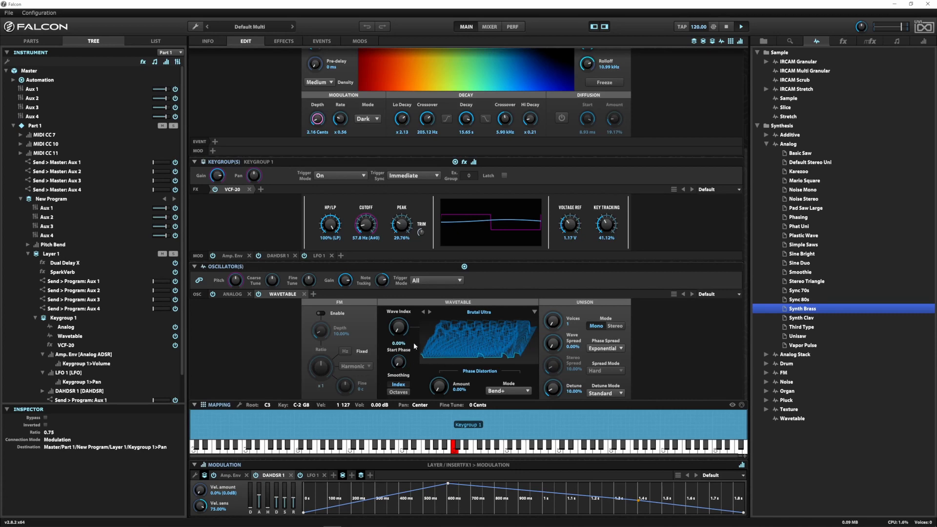
mouse_move(398, 327)
mouse_down()
mouse_move(425, 247)
mouse_move(400, 337)
mouse_up()
drag(407, 348, 292, 336)
Modulate the Wavetable oscillator's wave index with a new keygroup Drunk modulator, and set the wave index to about 40.64%.
right_click(399, 330)
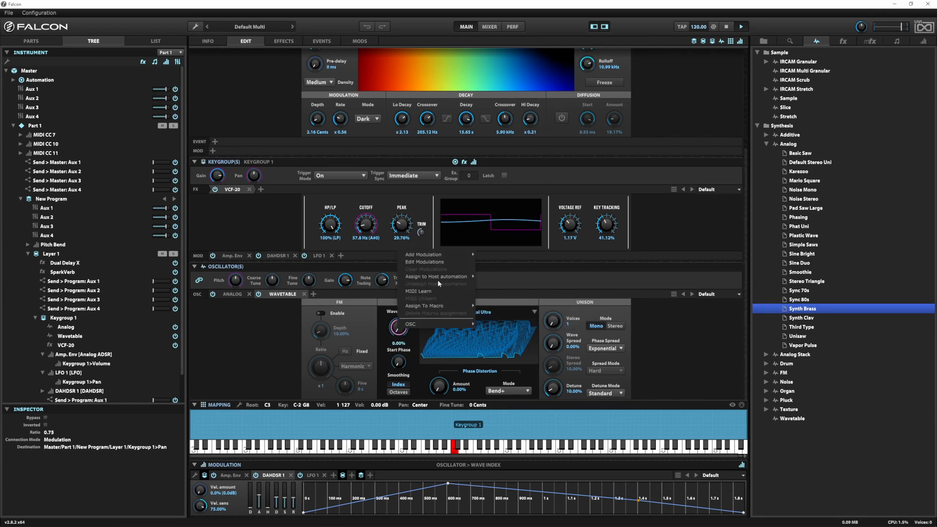
mouse_move(445, 258)
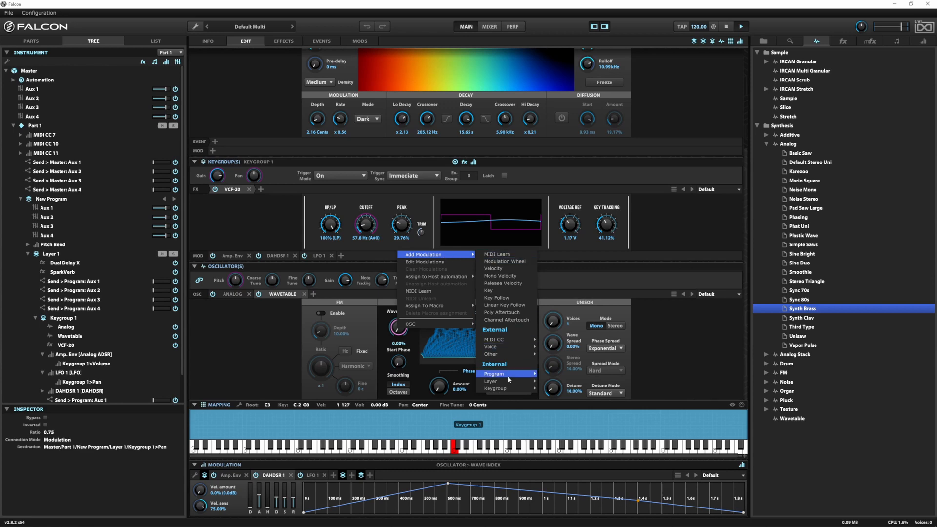
mouse_move(505, 390)
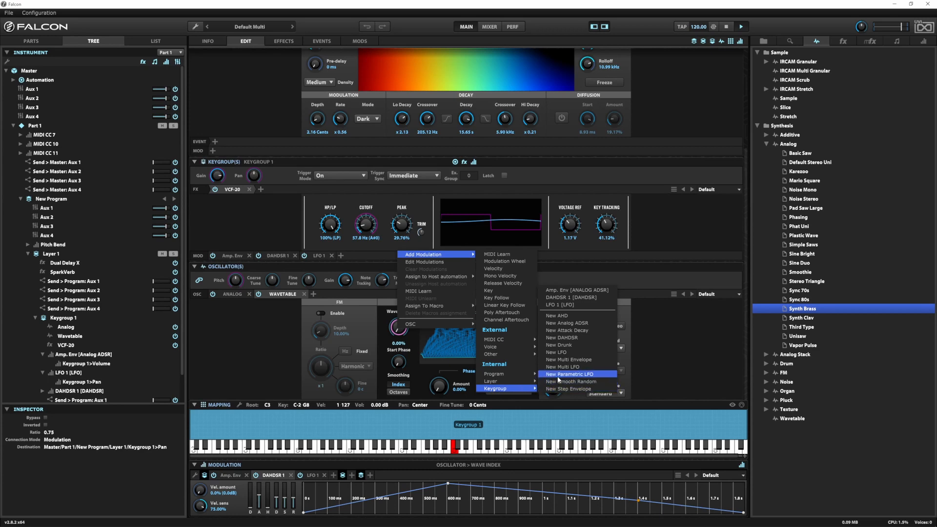
click(566, 346)
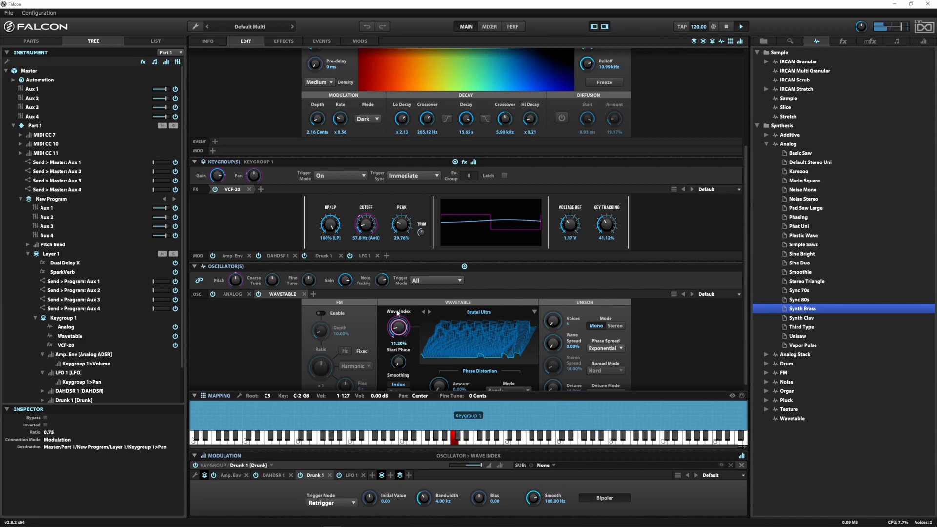
drag(398, 312, 400, 285)
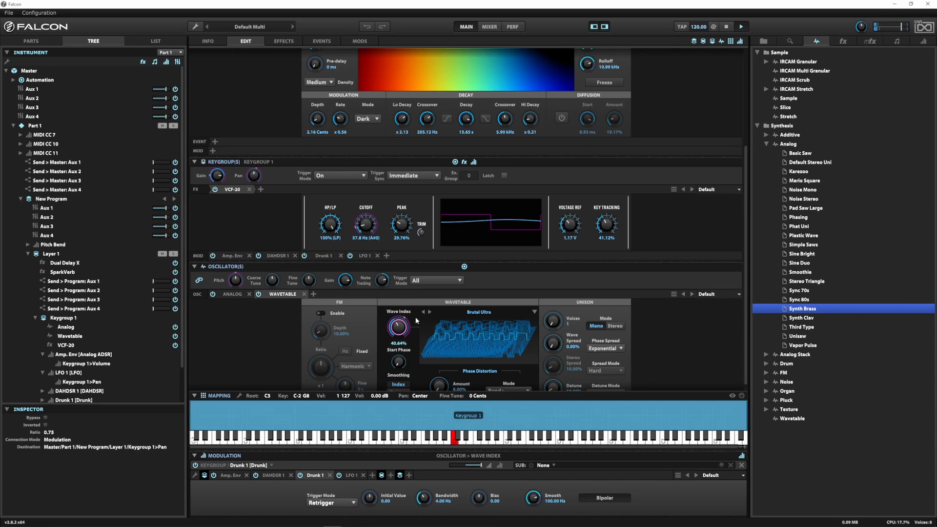
Raise the VCF-20 filter's cutoff to about 254 Hz.
click(366, 223)
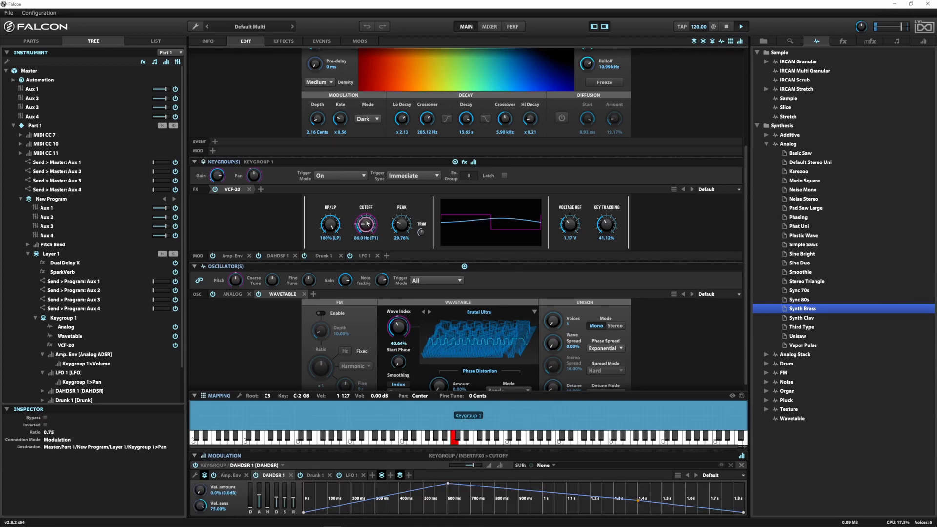
scroll(366, 223, up, 1)
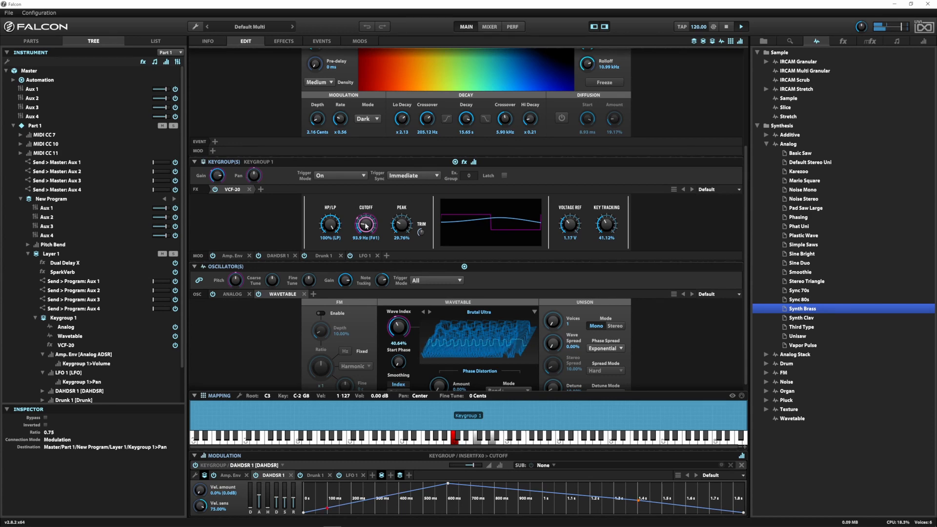
drag(366, 223, 367, 206)
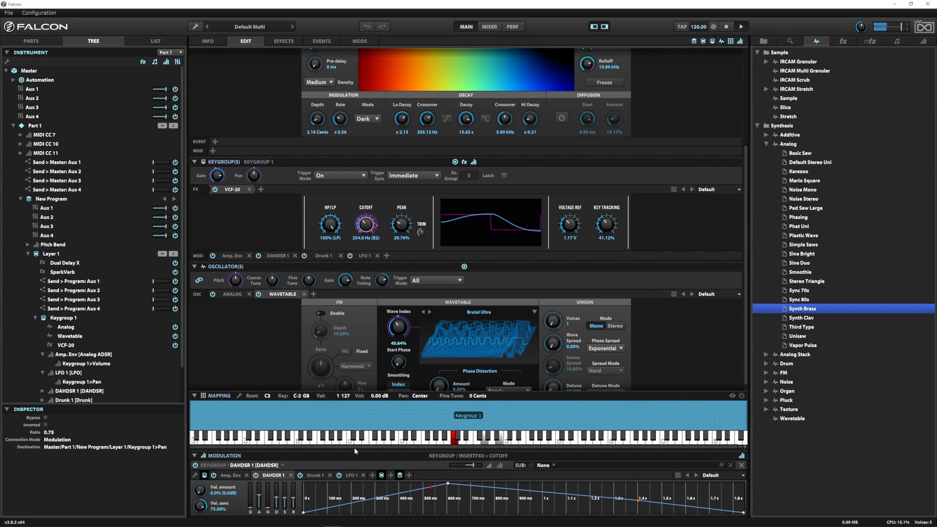
Open the VCF-20 cutoff's floating modulation editor and view the Drunk 1 modulator's settings in it.
click(314, 475)
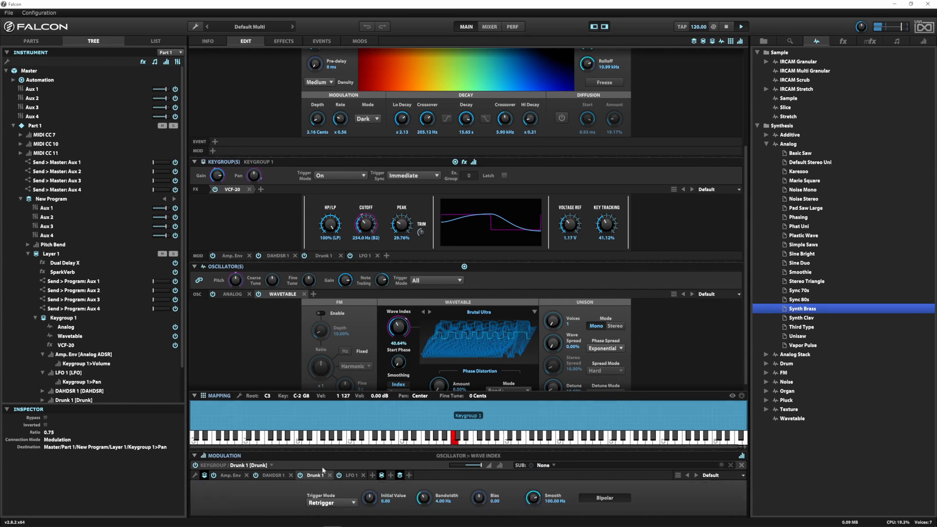
right_click(365, 223)
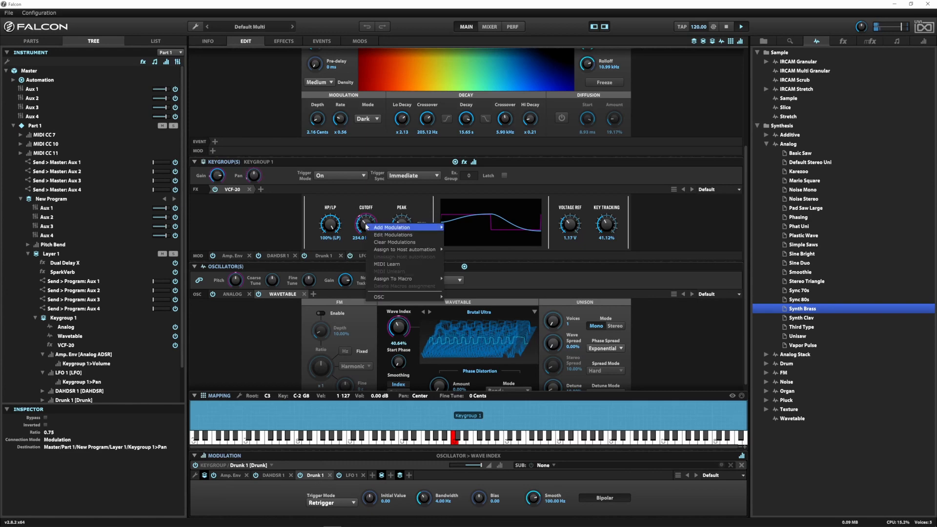
click(378, 235)
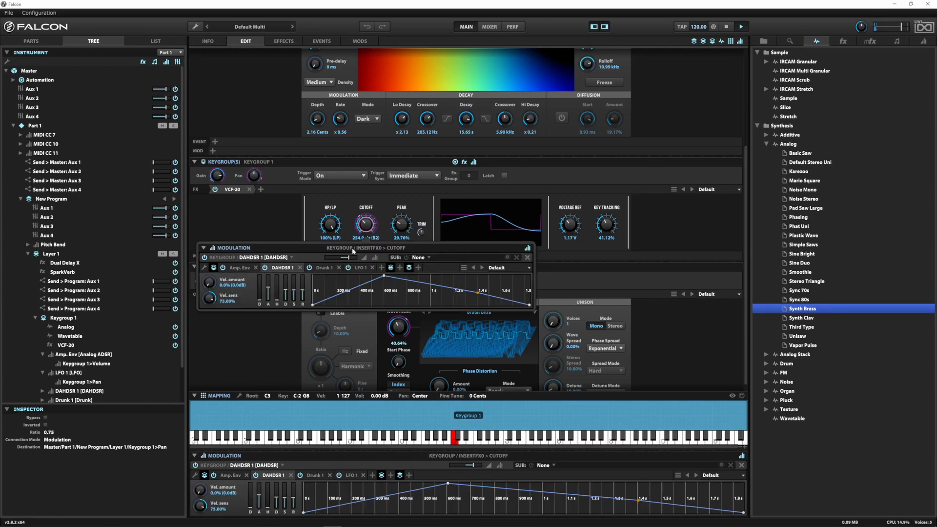
click(324, 268)
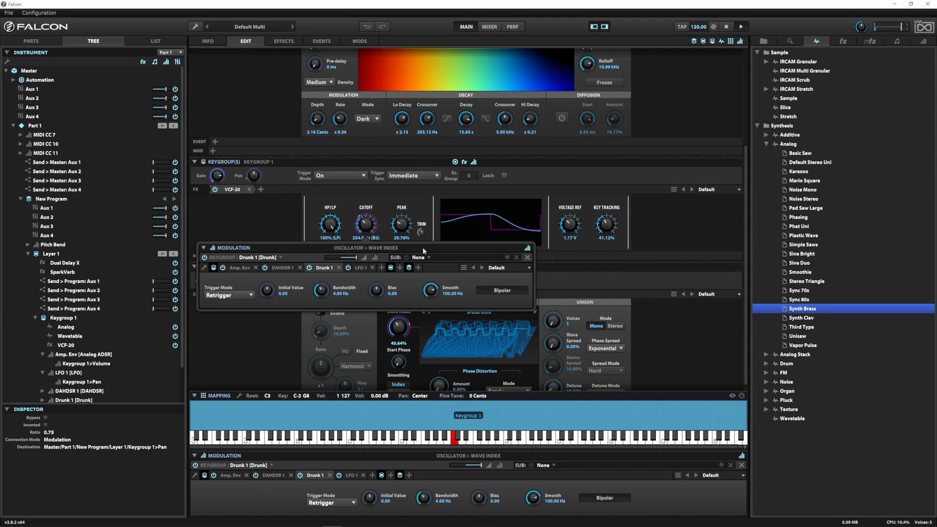
Close the floating modulation editor, then open the Wavetable wave index's modulation editor to view its Drunk modulator and close it.
click(293, 221)
right_click(399, 328)
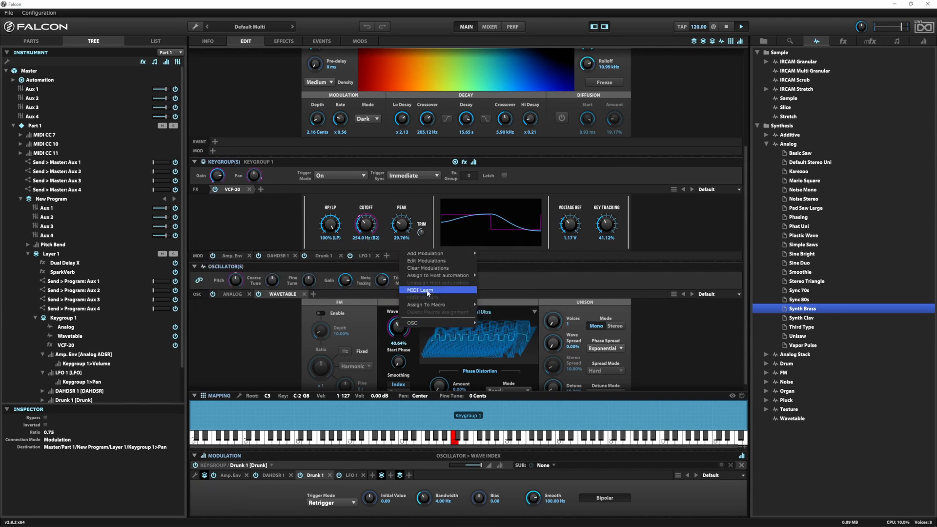
click(427, 261)
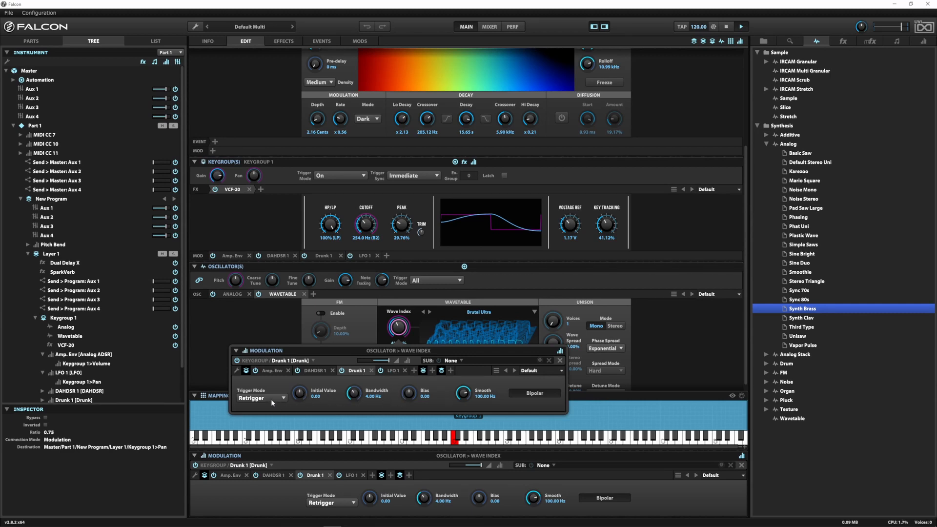
click(269, 321)
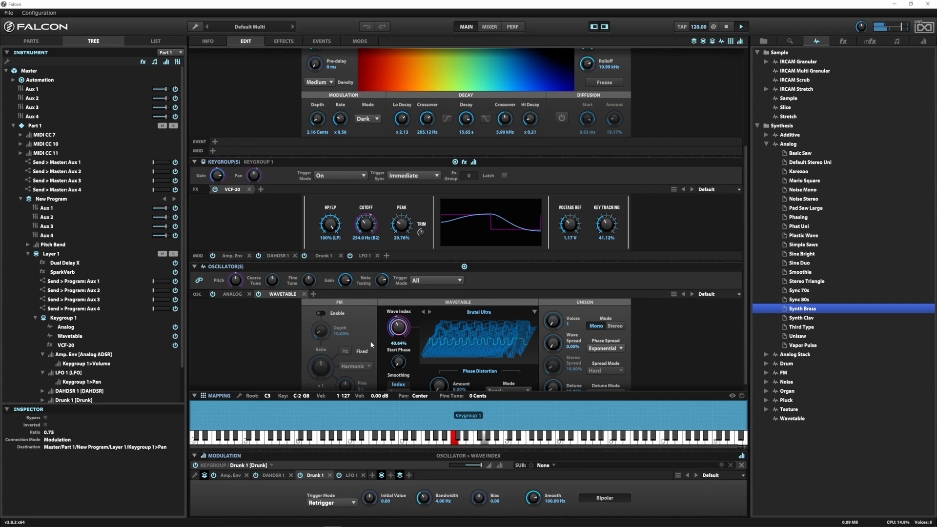
Lower the VCF-20 filter's cutoff to about 133.8 Hz and set the Drunk 1 modulator's bias to about 0.04.
click(366, 226)
drag(367, 233, 369, 239)
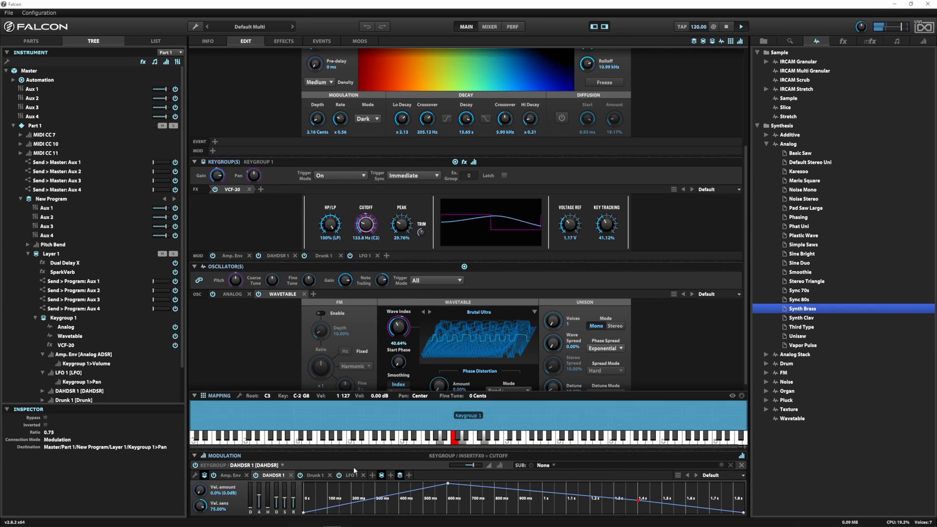
click(315, 474)
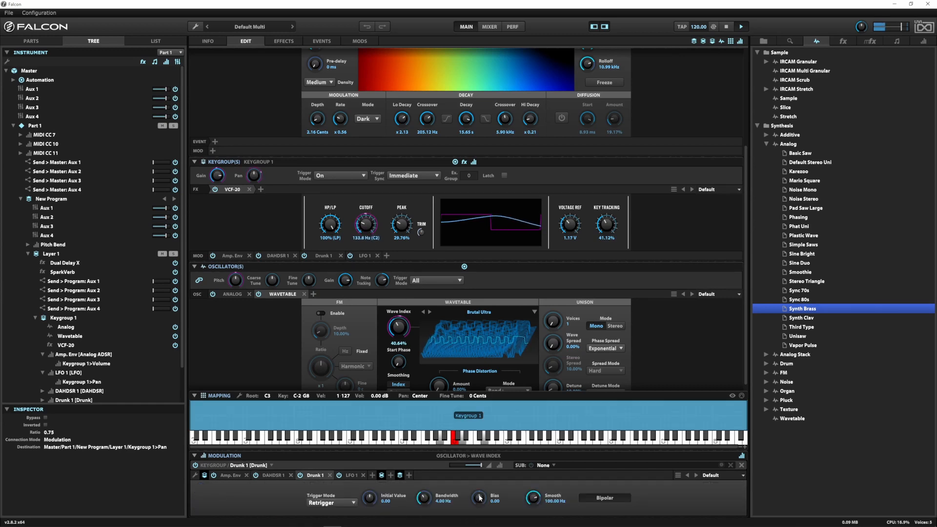
drag(480, 481, 481, 494)
drag(479, 498, 480, 501)
Add a 3 Band Compressor with the More NRJ preset to the program's effects.
scroll(268, 343, up, 3)
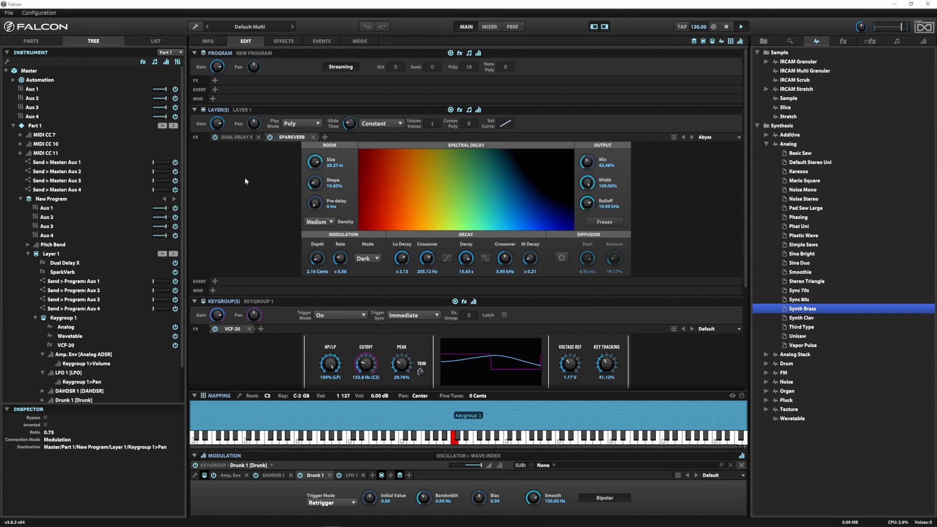
click(215, 81)
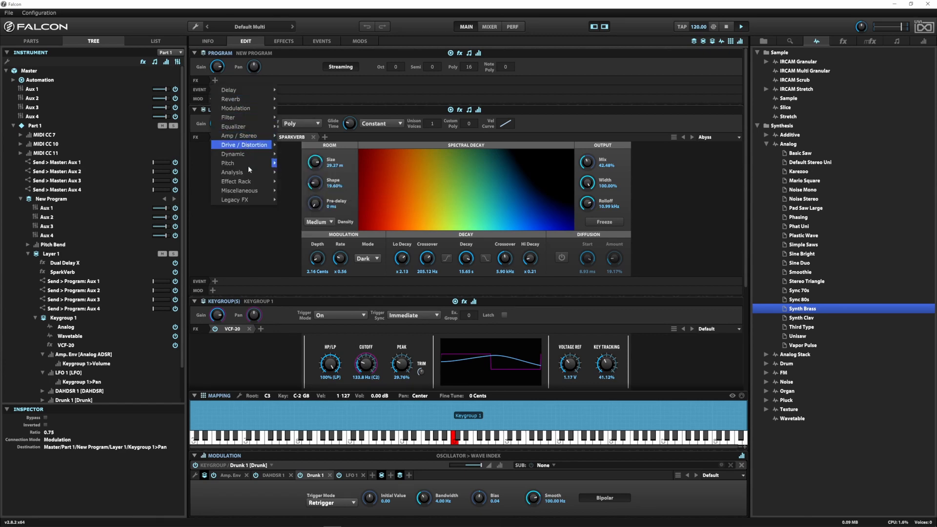
mouse_move(249, 172)
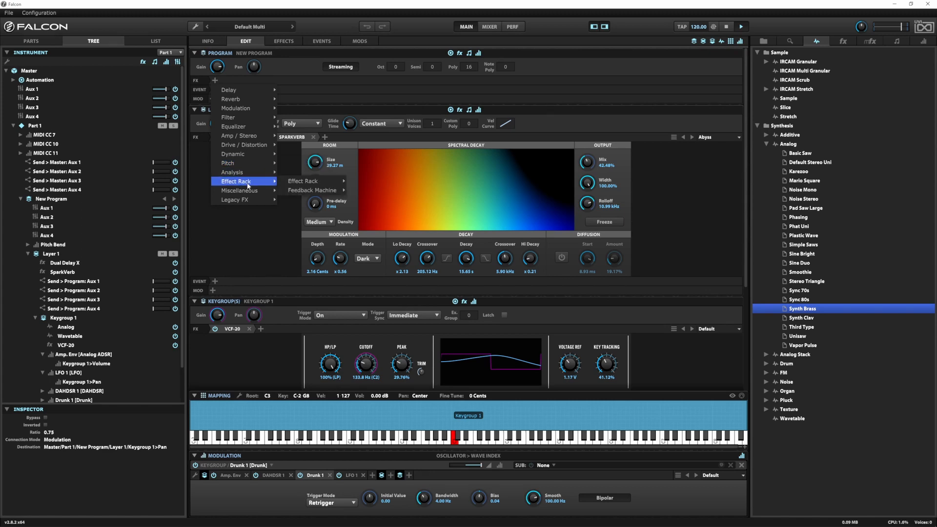
mouse_move(313, 155)
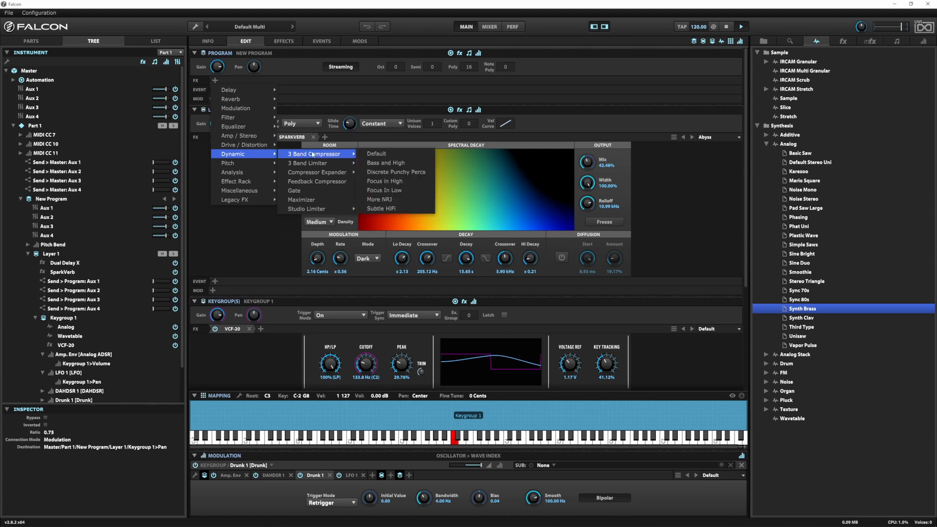
click(379, 200)
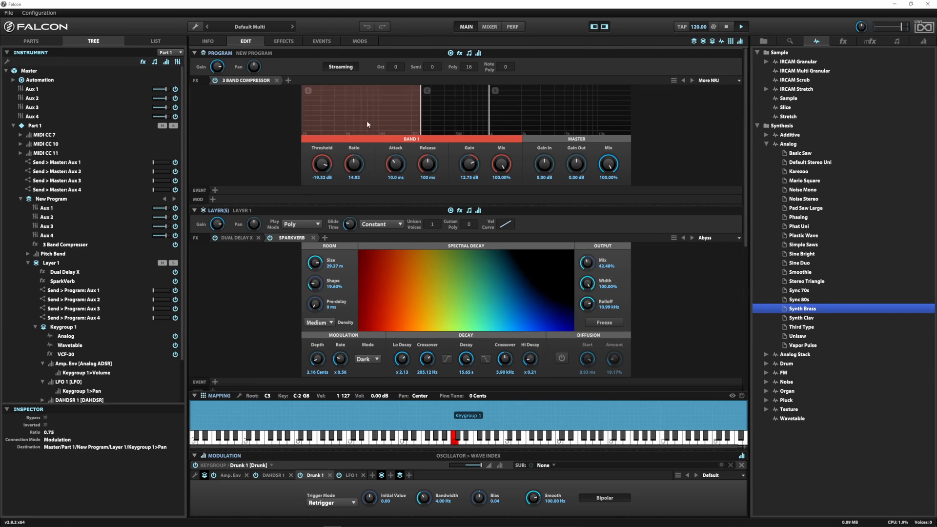
View the compressor's second and first band settings, then bypass and re-enable the compressor to compare the sound.
click(453, 116)
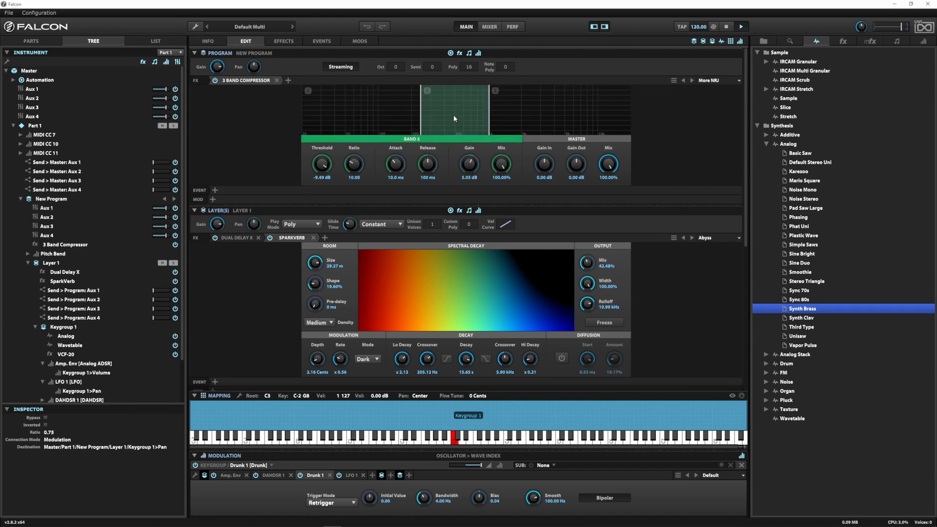
click(394, 118)
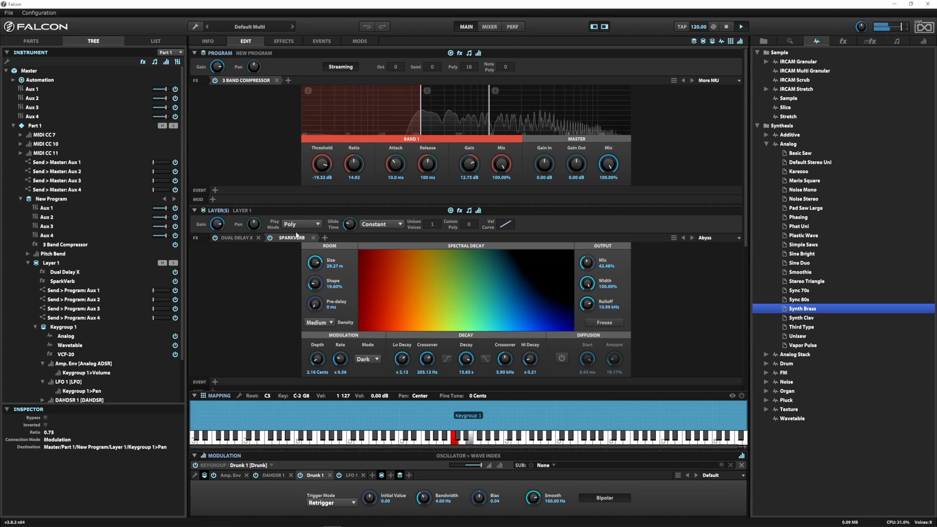
click(215, 81)
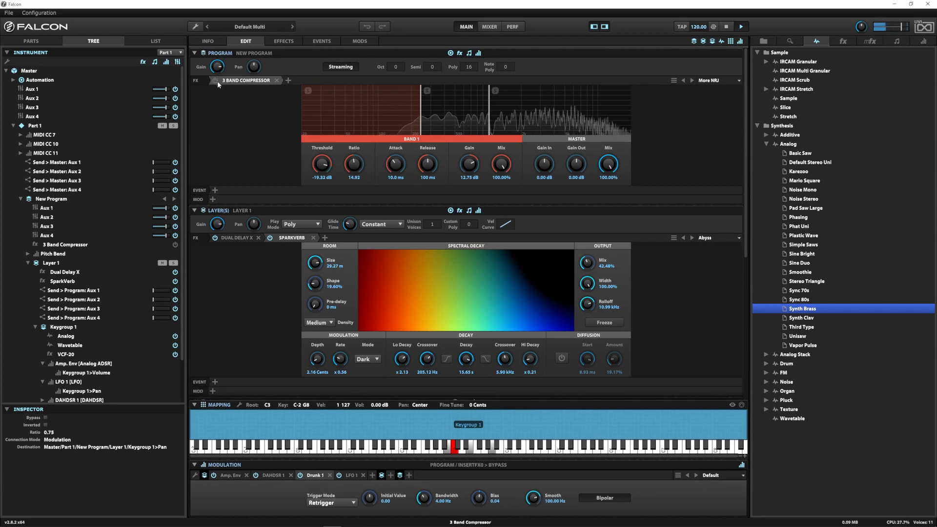
click(215, 81)
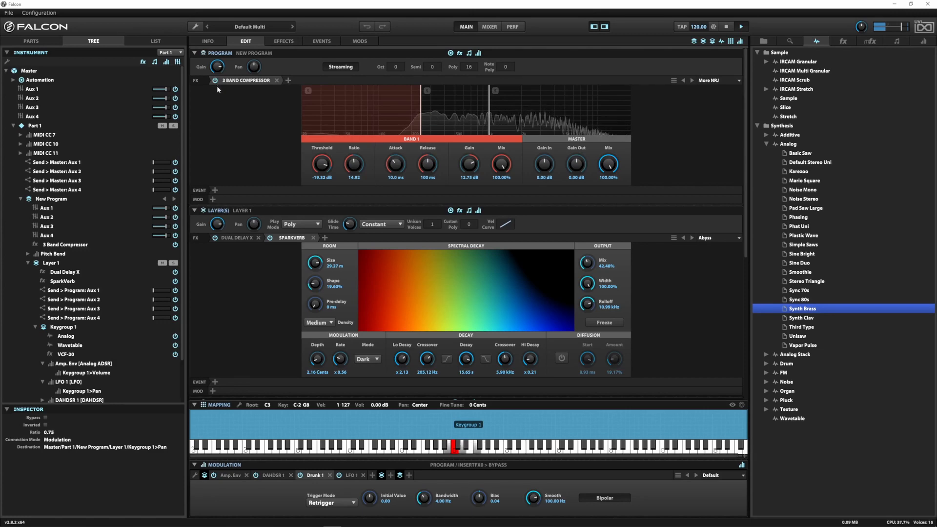
Add a Maximizer after the 3 Band Compressor in the program's effects.
click(288, 80)
mouse_move(324, 154)
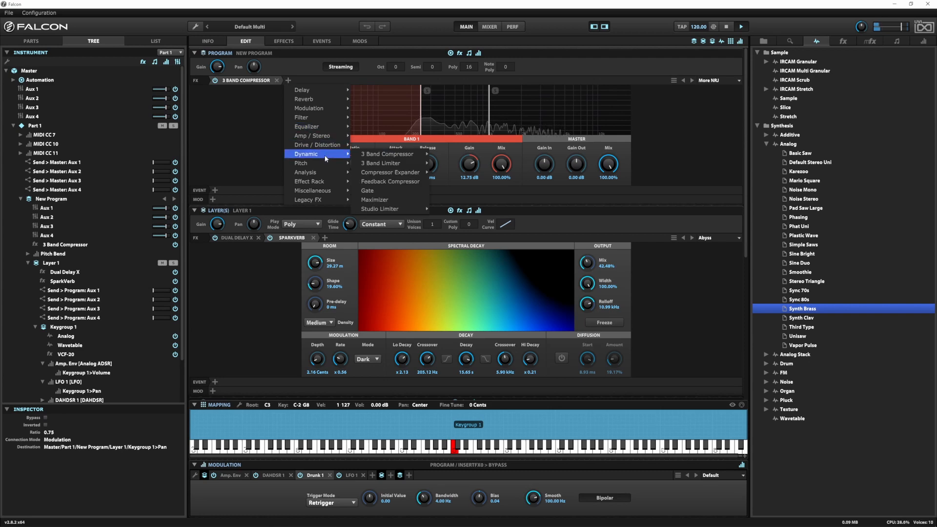
click(375, 200)
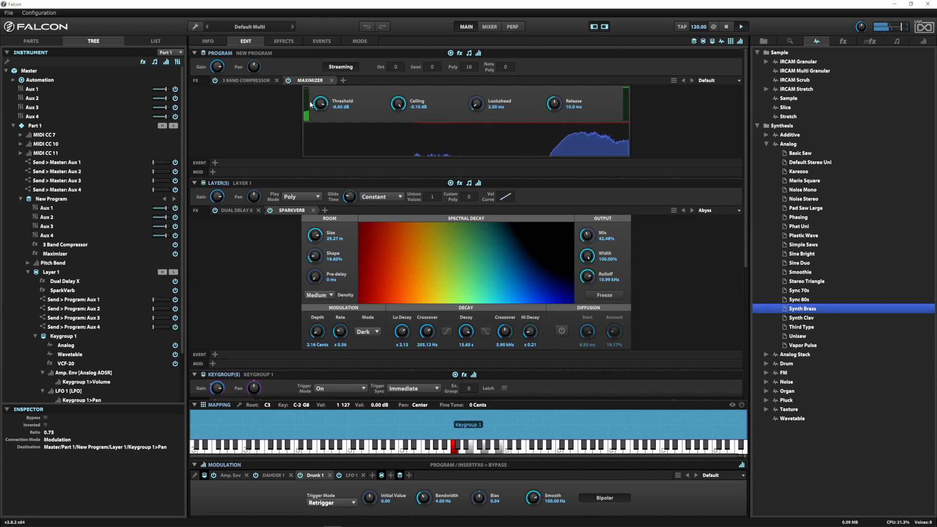
Lower the Maximizer's threshold while playing and turn down the program's gain.
drag(320, 103, 318, 127)
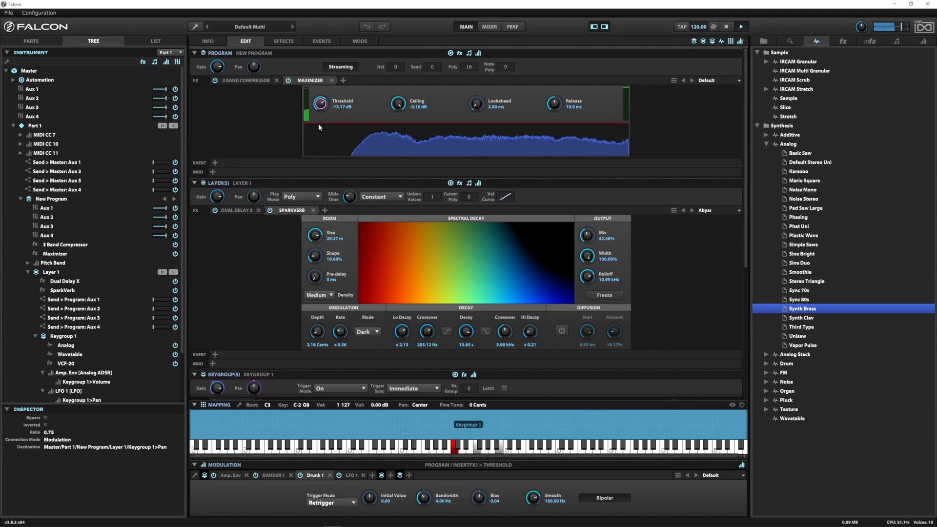
drag(318, 124, 319, 115)
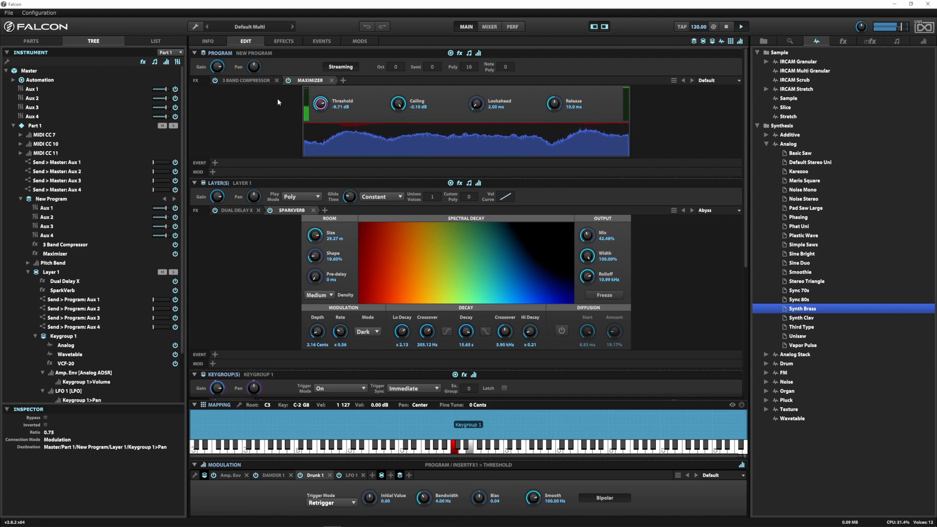
drag(217, 69, 220, 91)
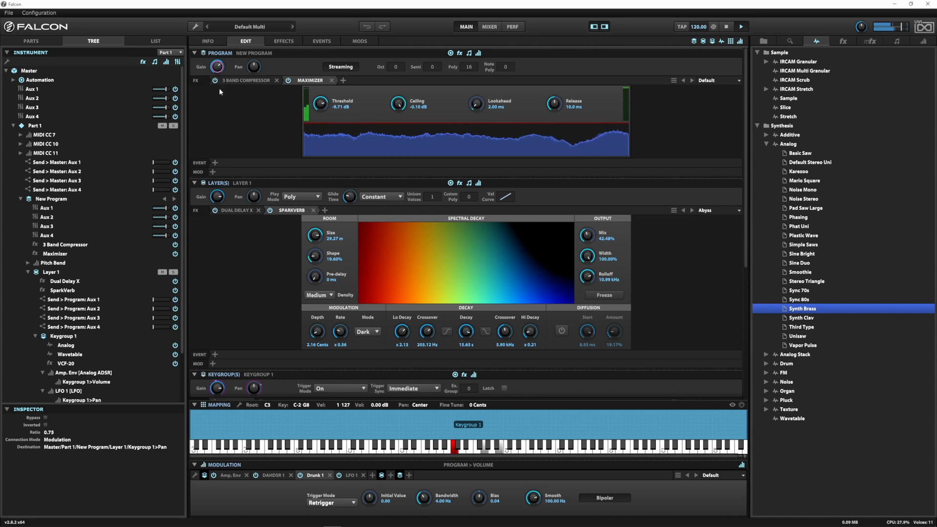
Adjust the Maximizer's threshold to about -12.78 dB and raise its lookahead to about 2.91 ms.
drag(320, 108, 320, 113)
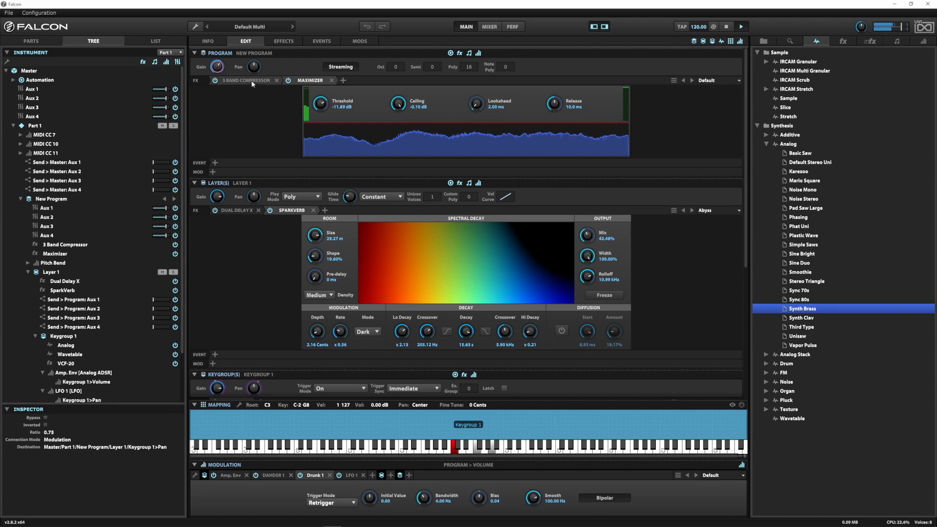
drag(320, 105, 321, 116)
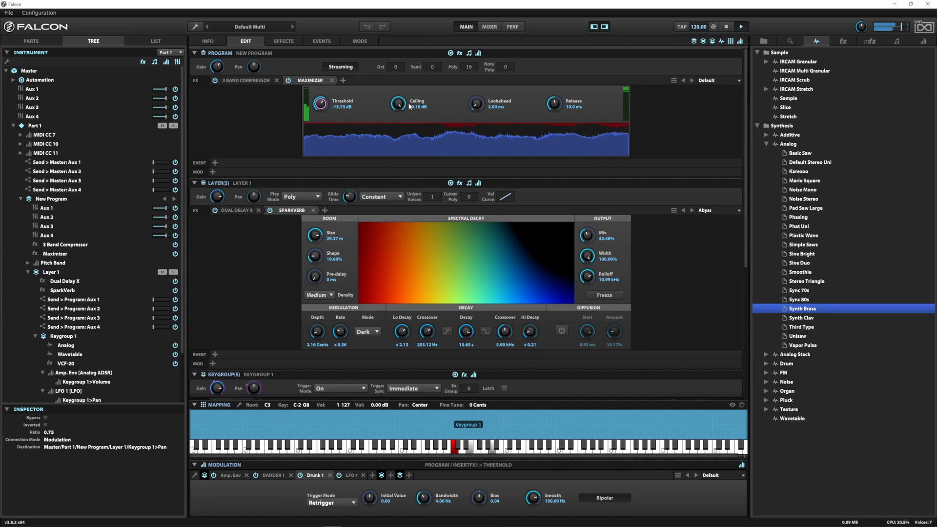
drag(321, 104, 323, 98)
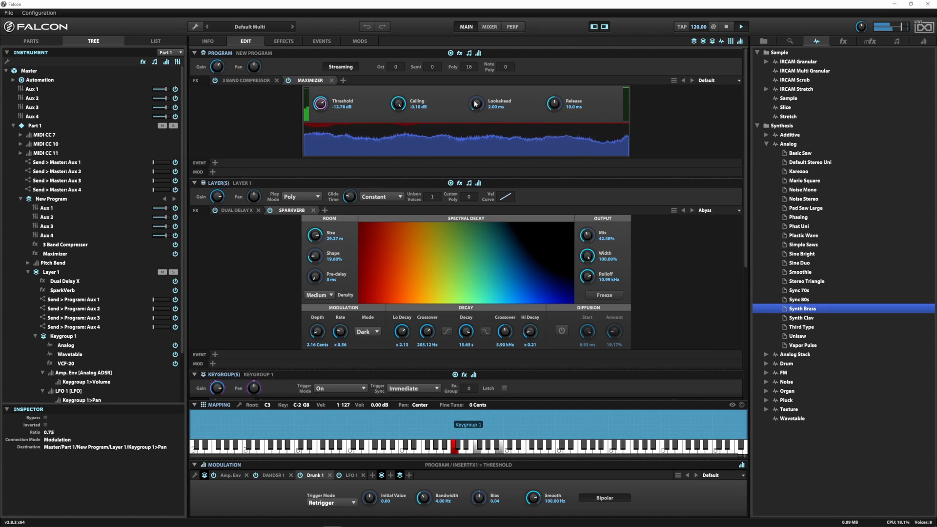
drag(475, 104, 476, 100)
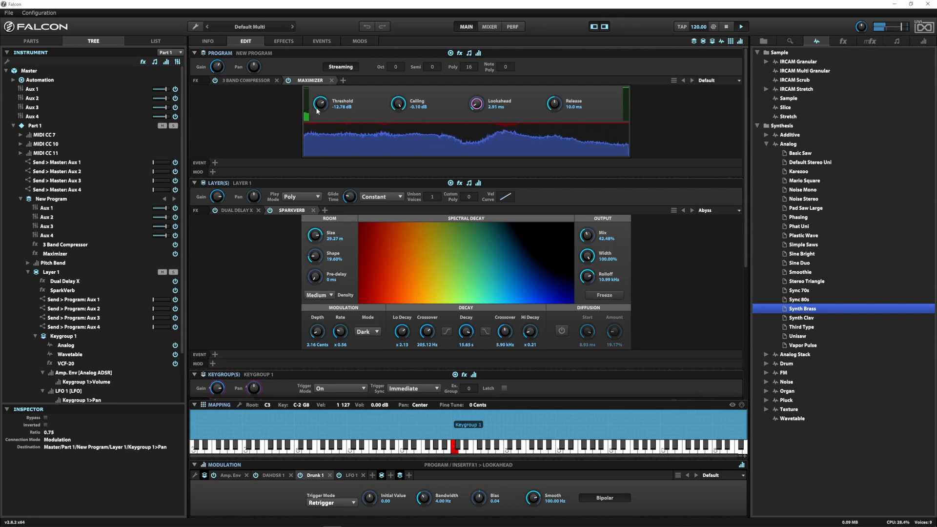
Add a Wave Shaper with the Default preset after the Maximizer and set its oversampling to 4x.
click(343, 80)
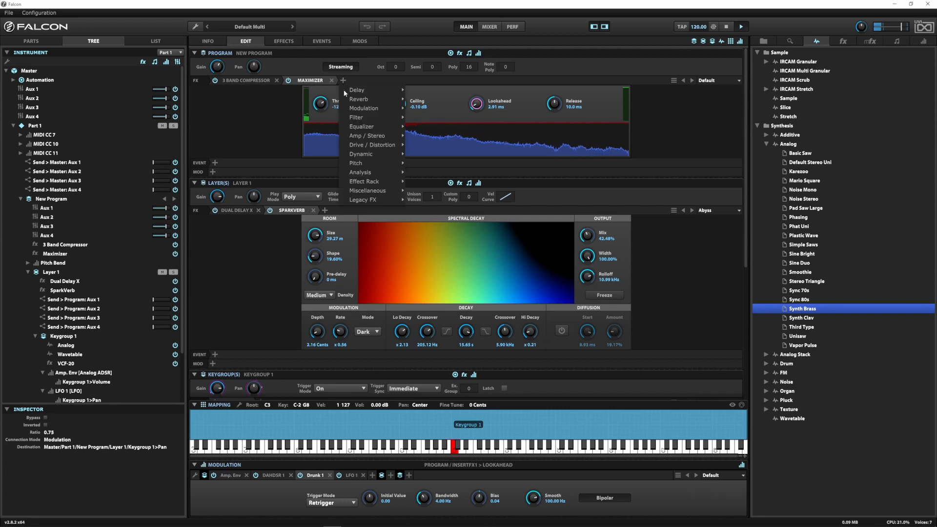
mouse_move(376, 159)
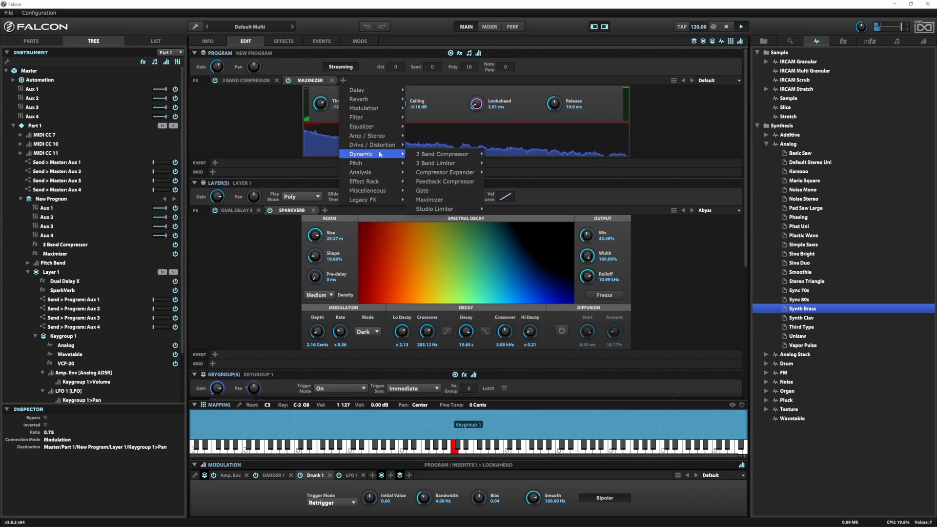
mouse_move(439, 227)
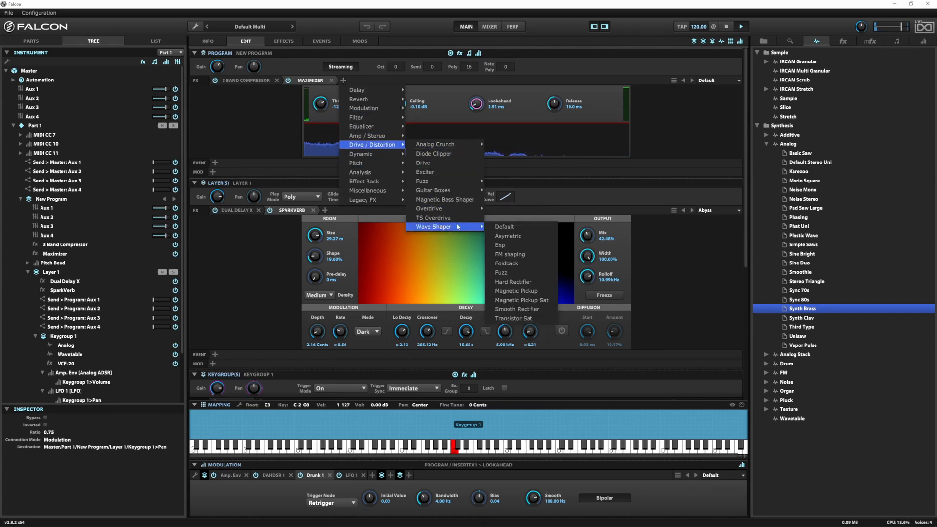
click(507, 228)
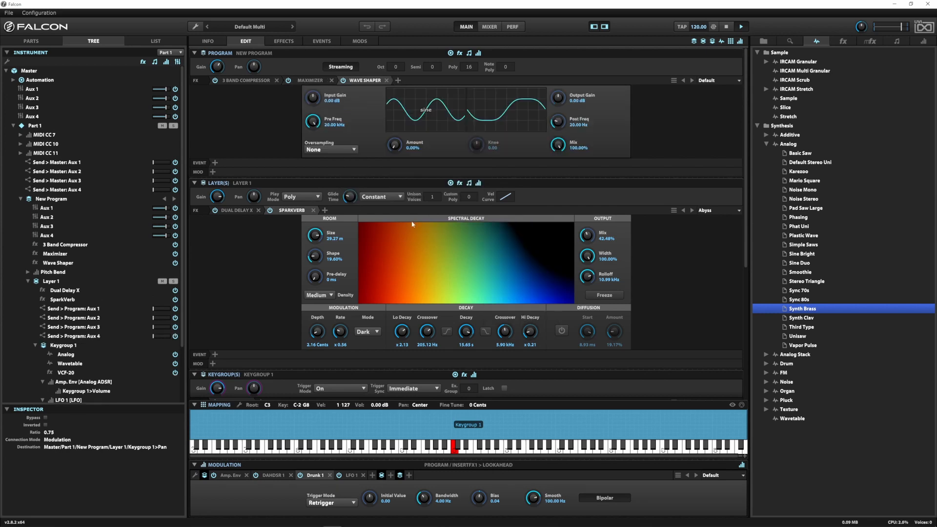
click(335, 150)
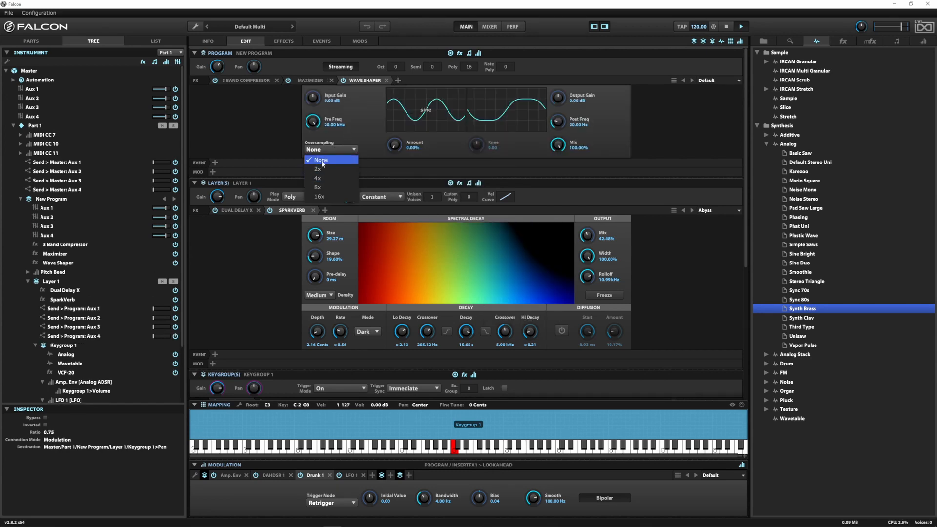
click(326, 178)
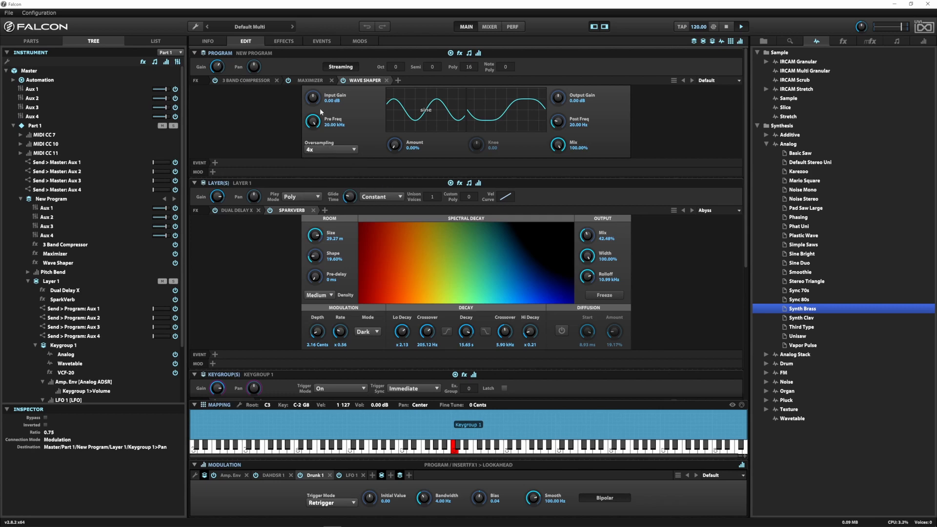
Change the Wave Shaper's curve from sine to tanh and raise its amount to about 5.12%.
click(426, 112)
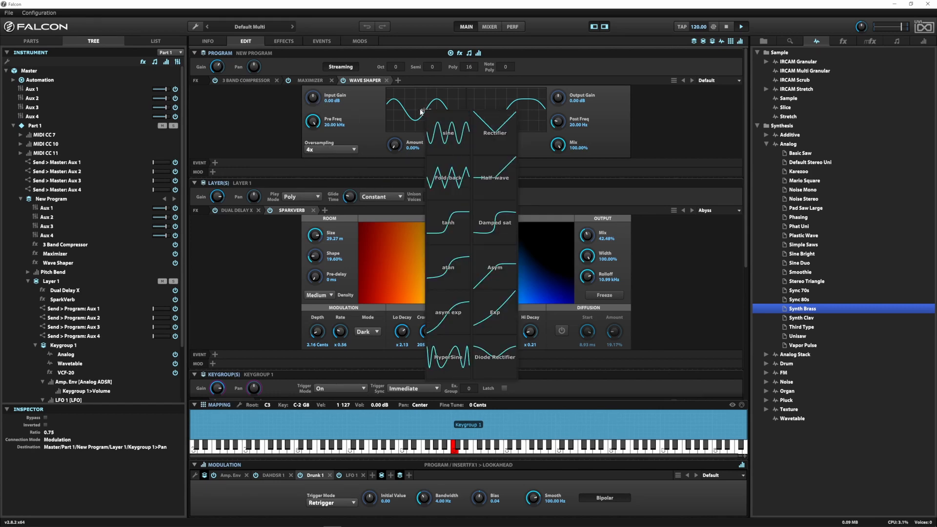
click(436, 214)
drag(399, 147, 403, 142)
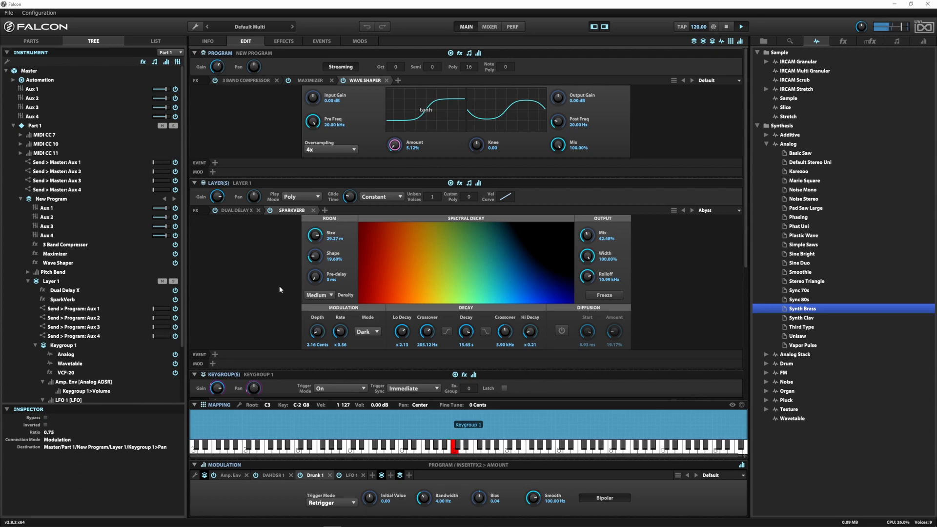
Lower the VCF-20 filter's cutoff to about 77.0 Hz.
scroll(274, 301, down, 5)
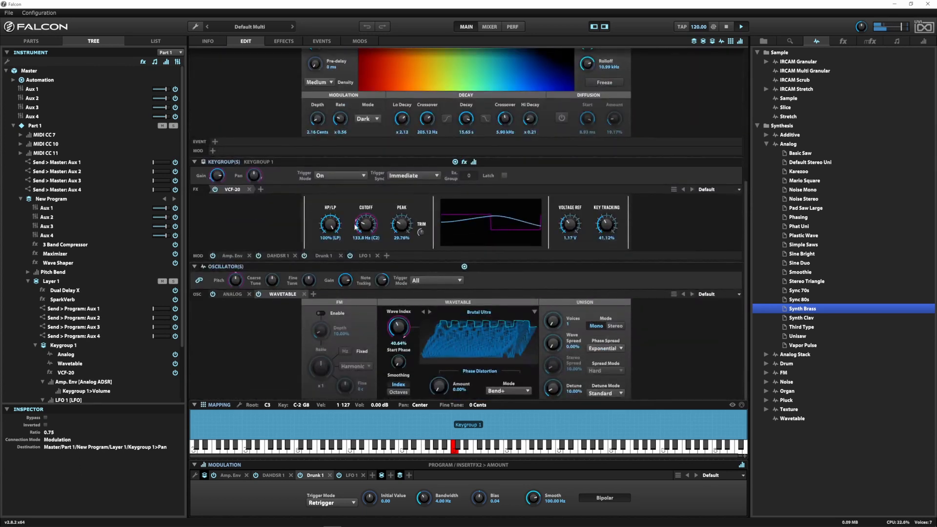
click(365, 224)
scroll(365, 224, down, 2)
scroll(365, 227, down, 3)
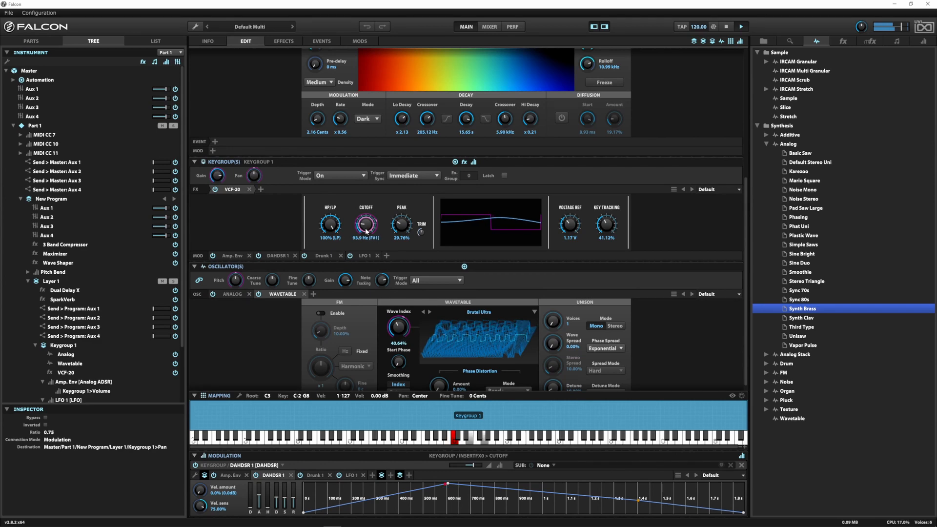
scroll(366, 233, down, 3)
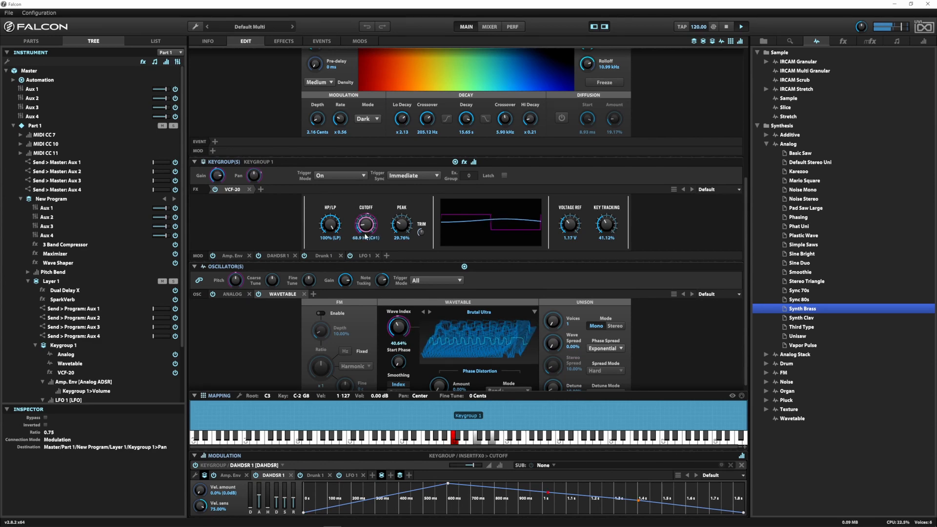
drag(365, 237, 365, 228)
Lower the DAHDSR 1 modulation ratio on the VCF-20 filter's cutoff and close its modulation editor.
right_click(365, 227)
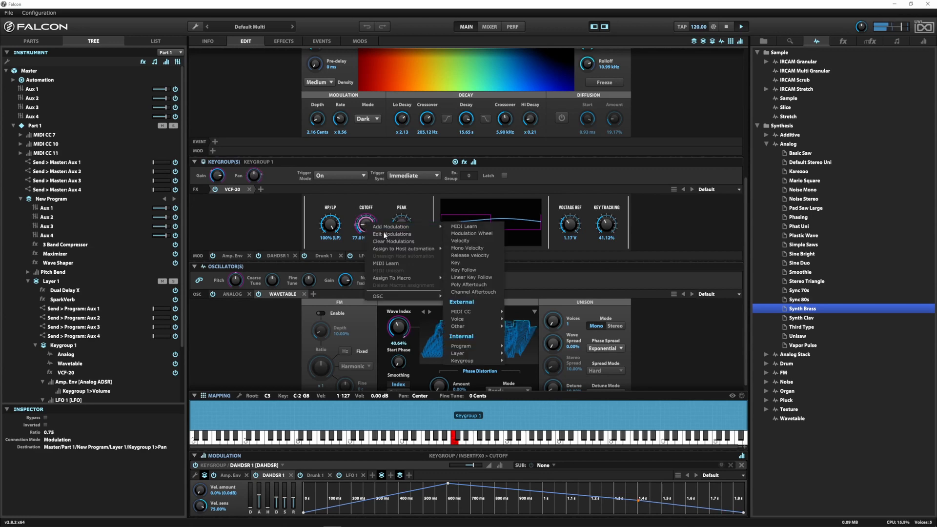
click(405, 259)
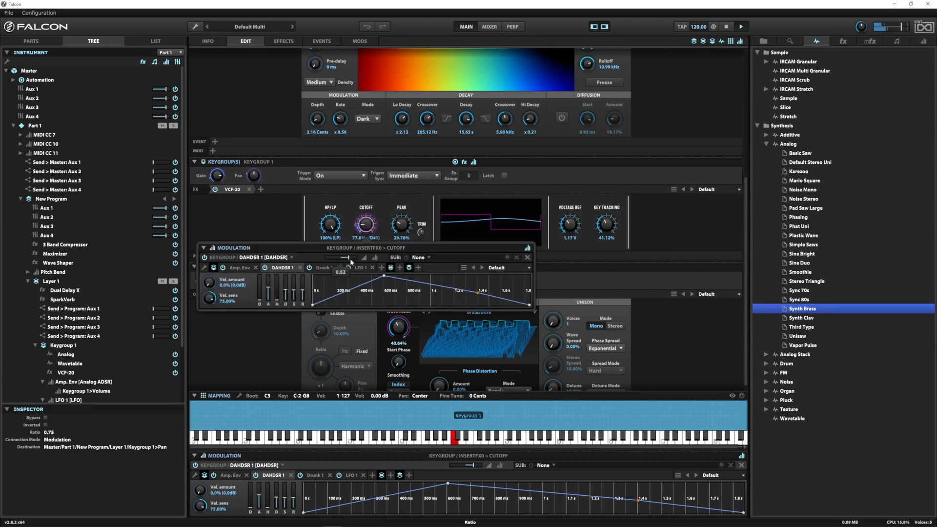
scroll(349, 260, up, 1)
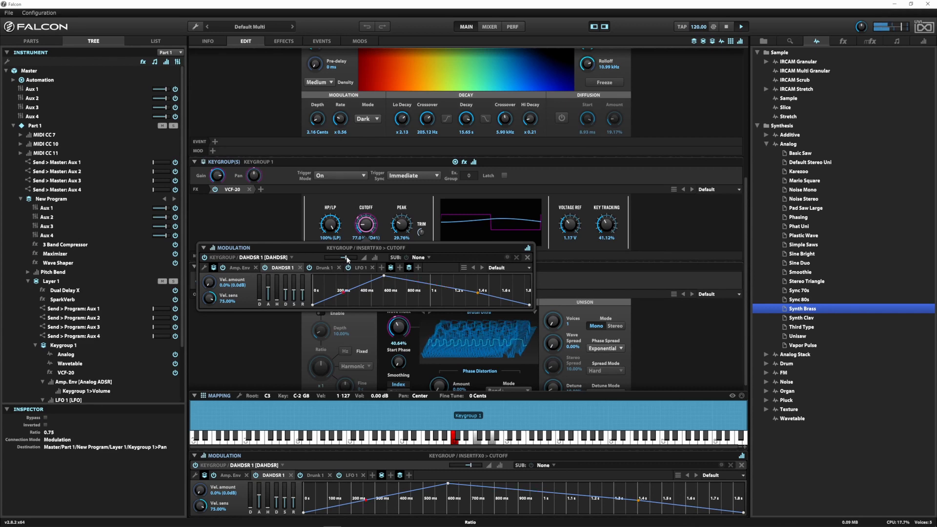
scroll(347, 259, down, 2)
scroll(347, 259, down, 2)
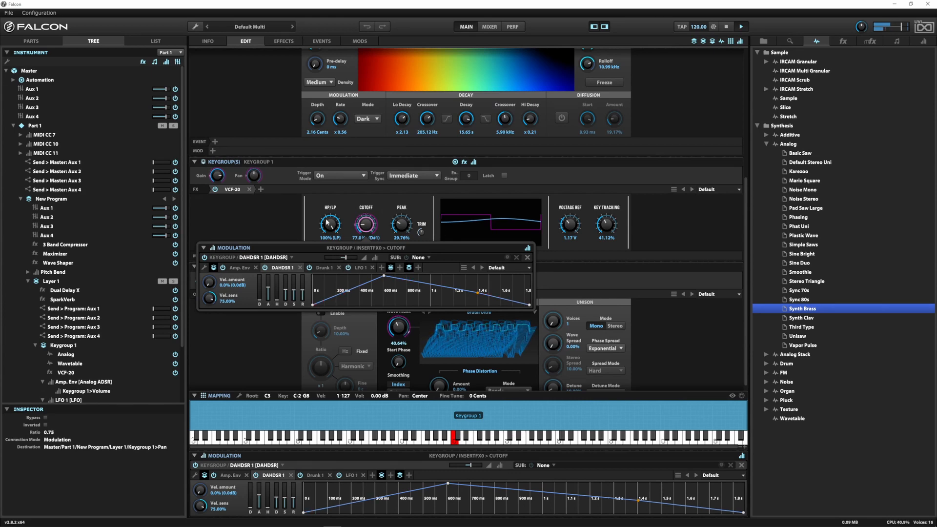
click(526, 257)
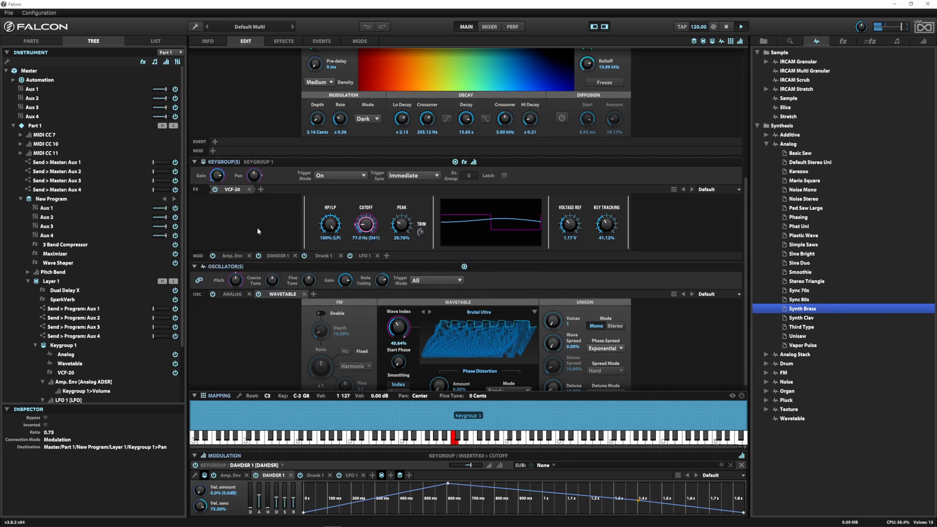
scroll(257, 230, up, 5)
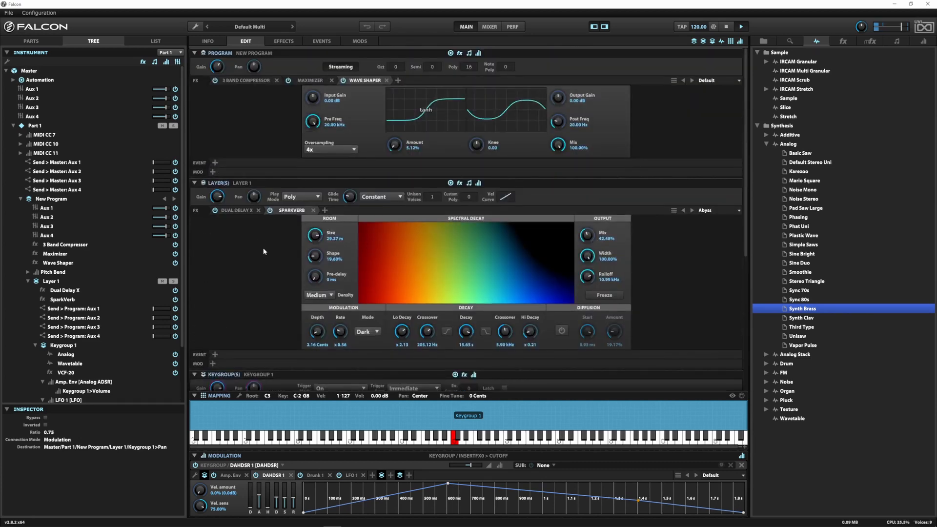
scroll(263, 251, down, 5)
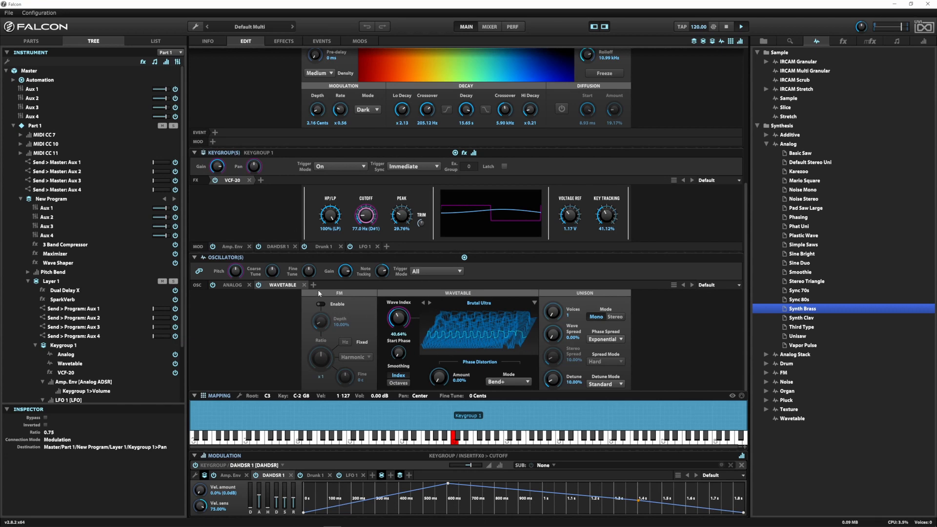
click(208, 42)
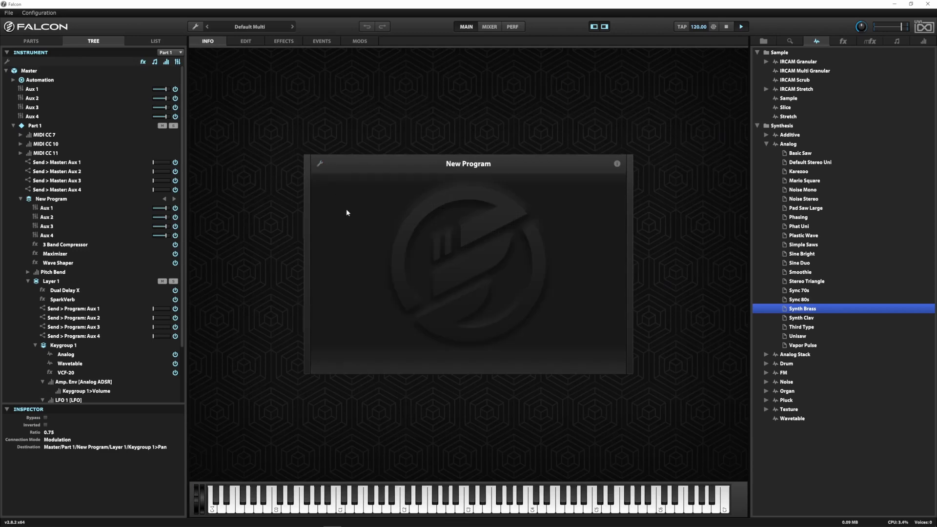
click(255, 41)
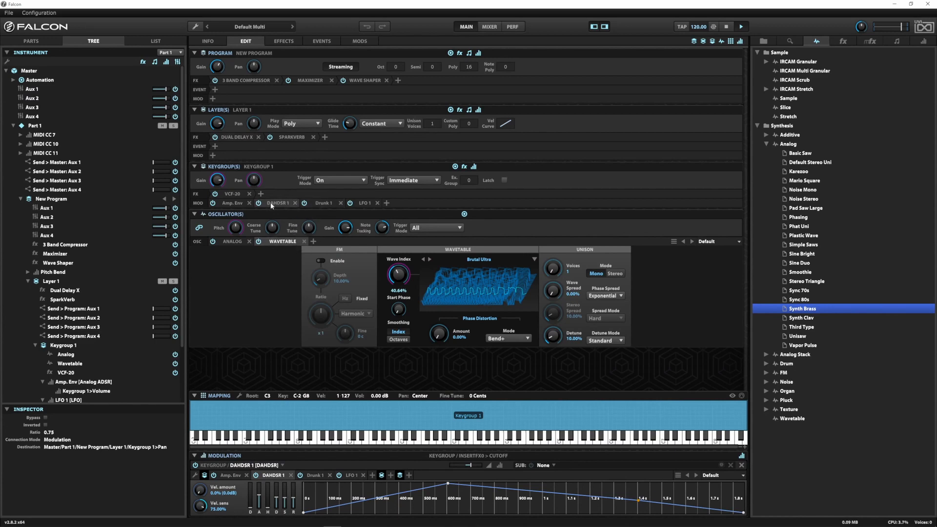
Assign the ratio of the DAHDSR 1 modulation on the VCF-20 filter's cutoff to a new macro.
click(232, 193)
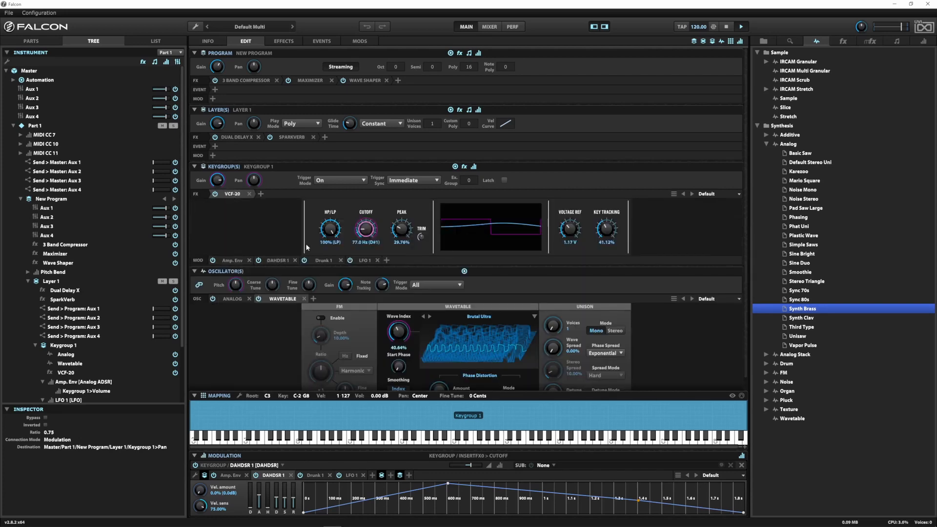
right_click(365, 233)
mouse_move(380, 235)
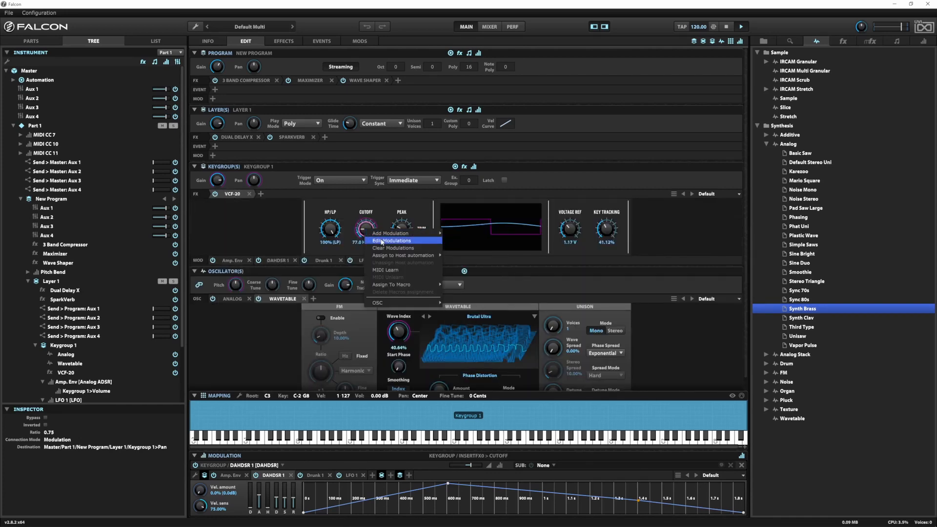
click(381, 242)
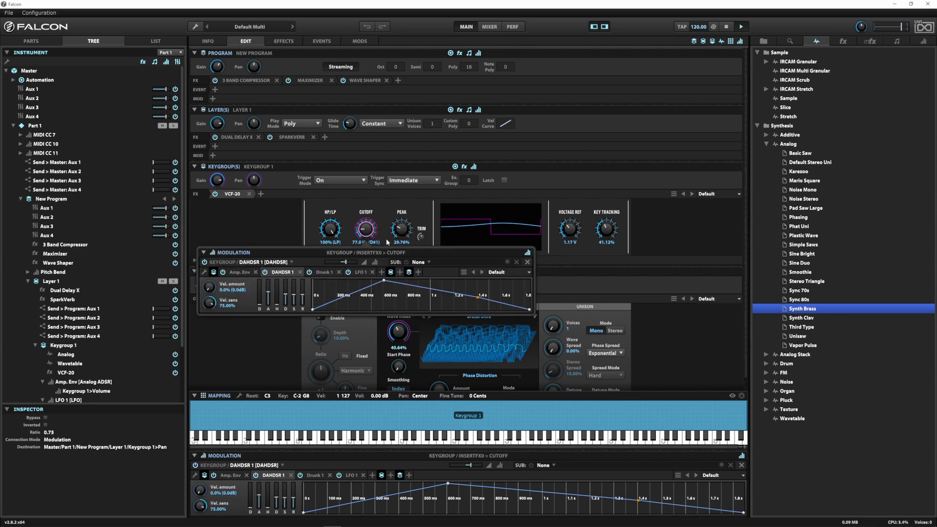
right_click(346, 264)
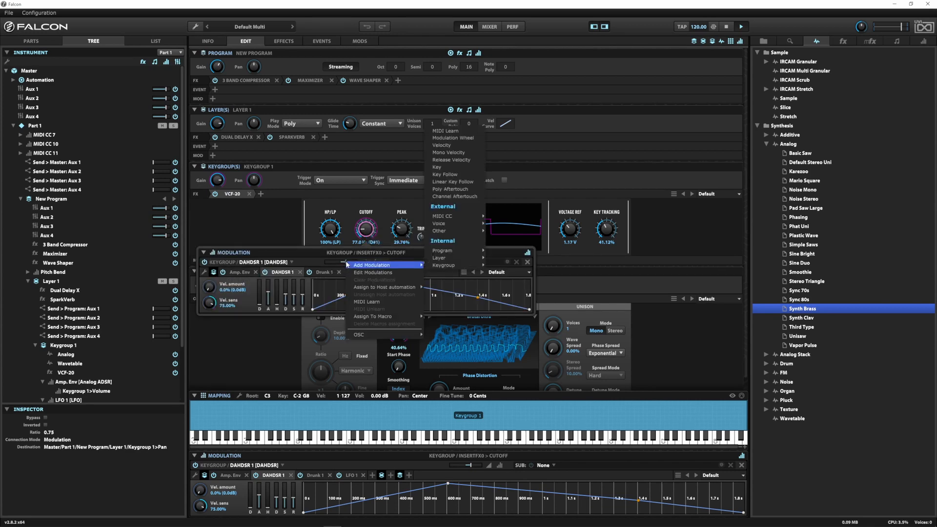
mouse_move(378, 317)
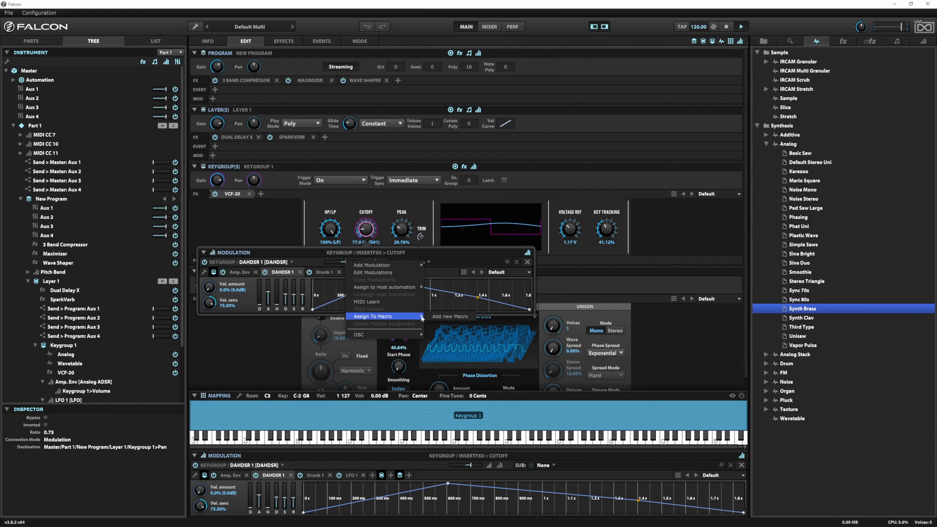
click(447, 317)
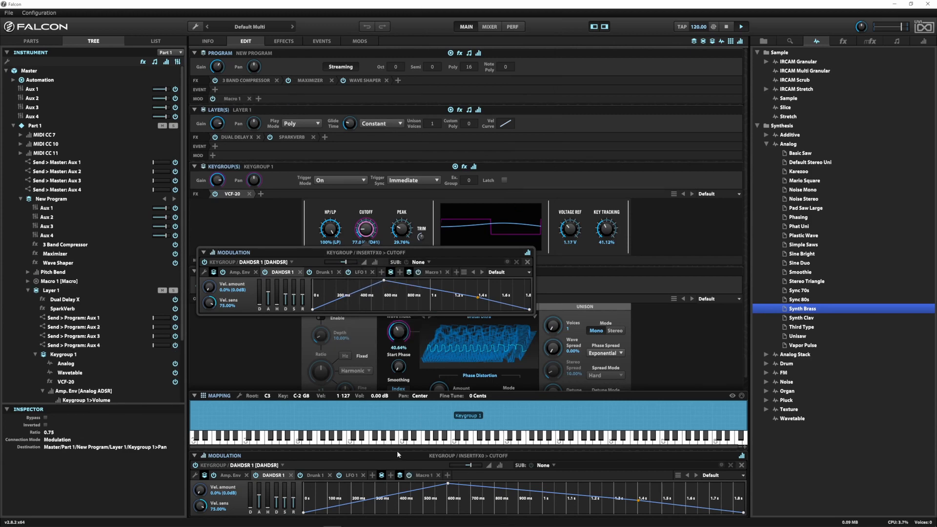
Rename the new macro as Cutoff and show its knob on the program's Info page.
click(423, 475)
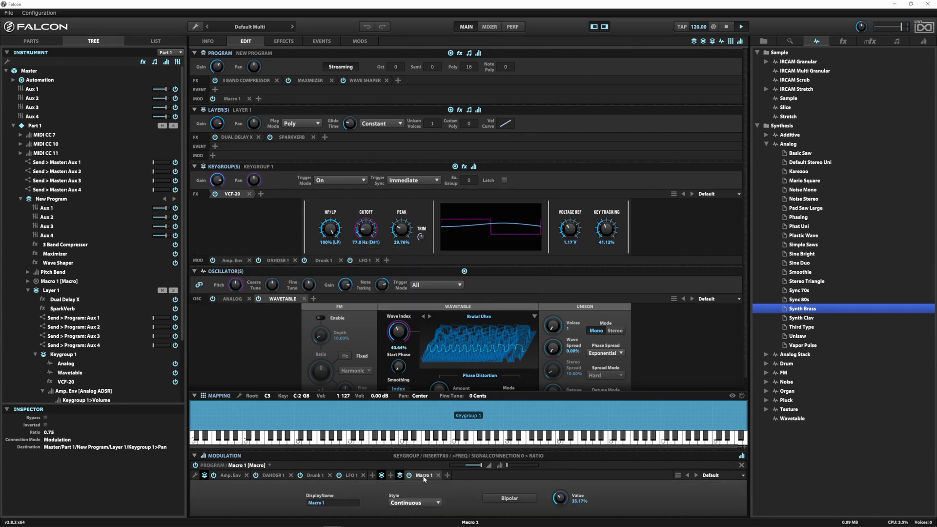
click(317, 503)
text(Cutoff)
key(Return)
click(208, 43)
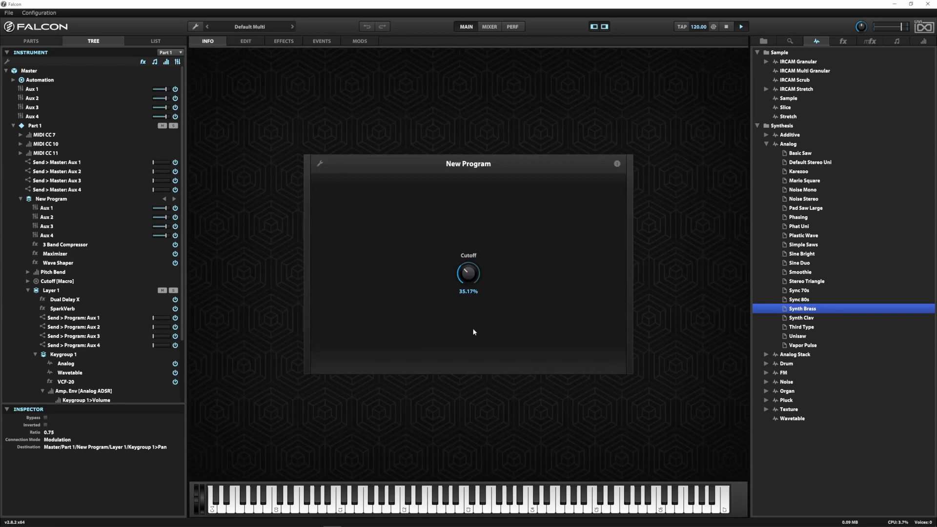
Modulate the wavetable's Wave Index and Phase Distortion Amount with the Cutoff macro, and lower the macro to about 31.97%.
click(246, 41)
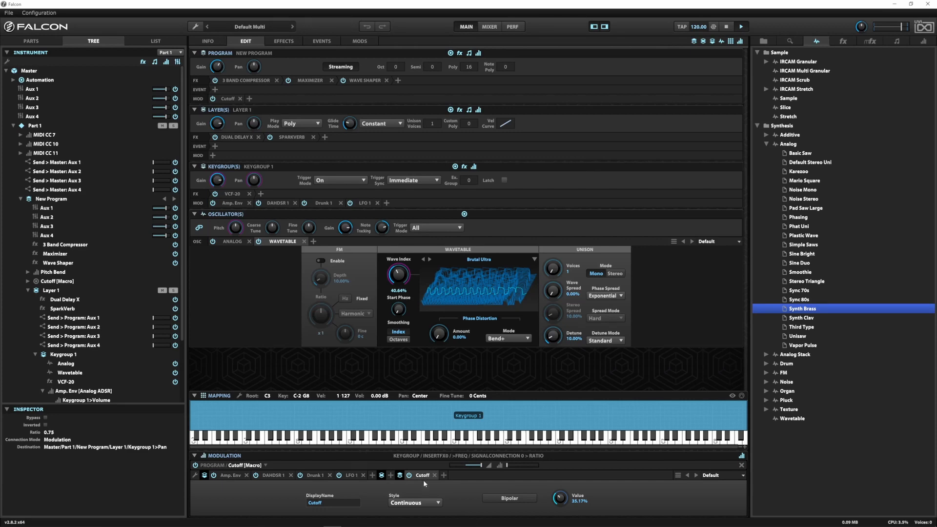
drag(420, 476, 399, 273)
drag(422, 478, 439, 334)
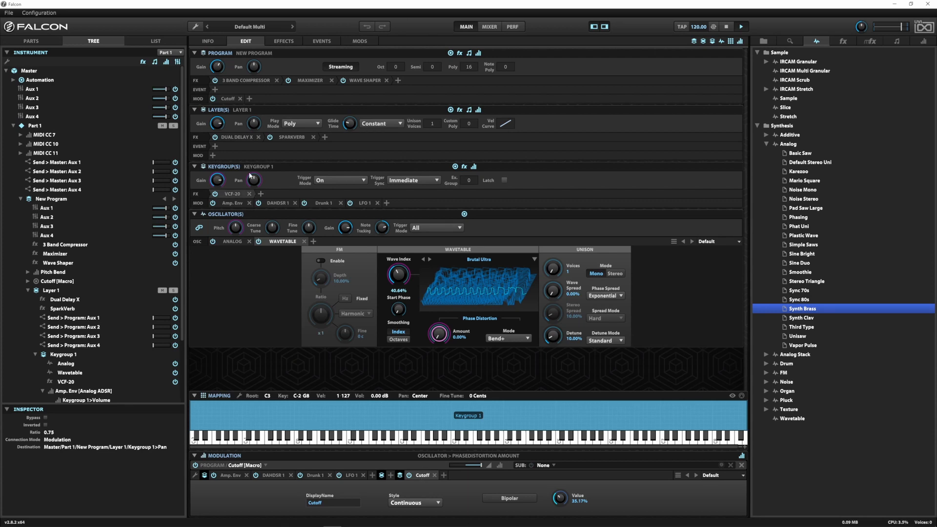
click(208, 41)
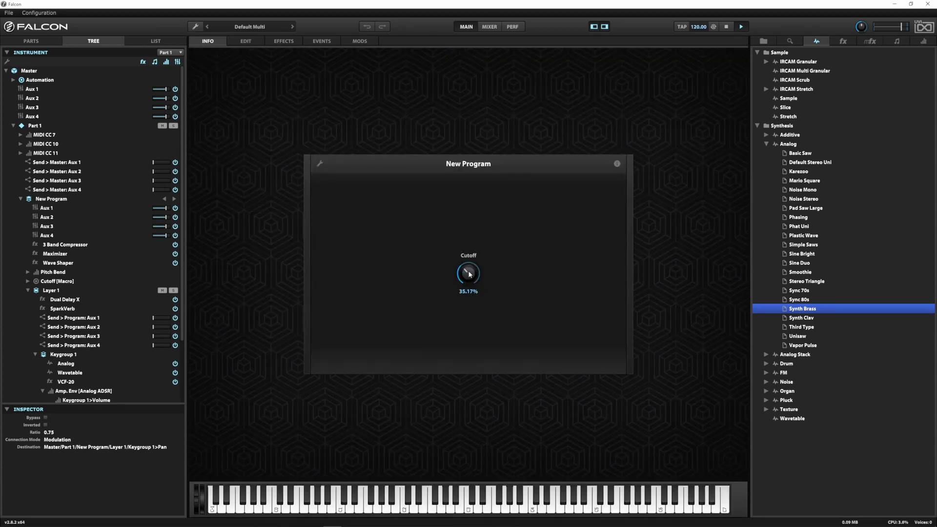
mouse_move(469, 274)
mouse_down()
mouse_move(478, 215)
mouse_move(467, 277)
mouse_move(476, 302)
mouse_move(475, 283)
mouse_move(456, 289)
mouse_move(461, 278)
mouse_up()
Assign the mix of the layer's SparkVerb to a new macro.
click(241, 41)
click(292, 137)
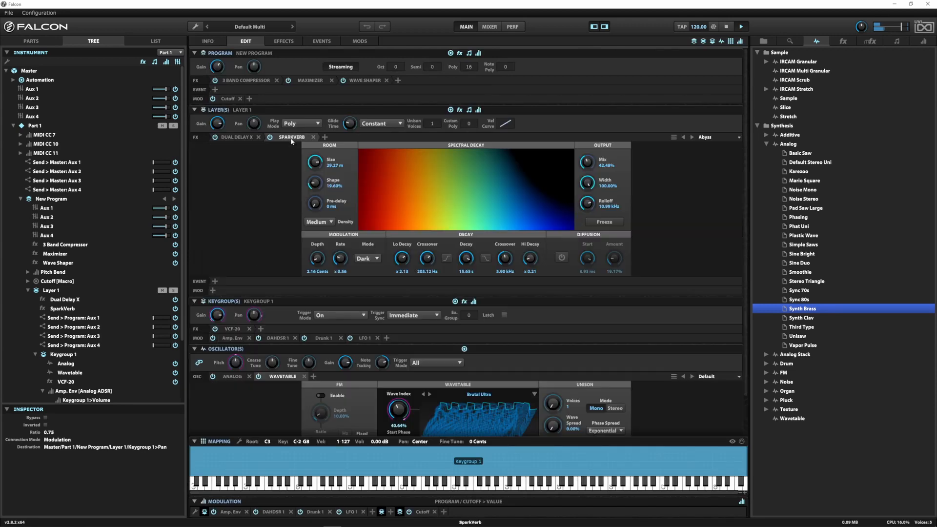
right_click(587, 167)
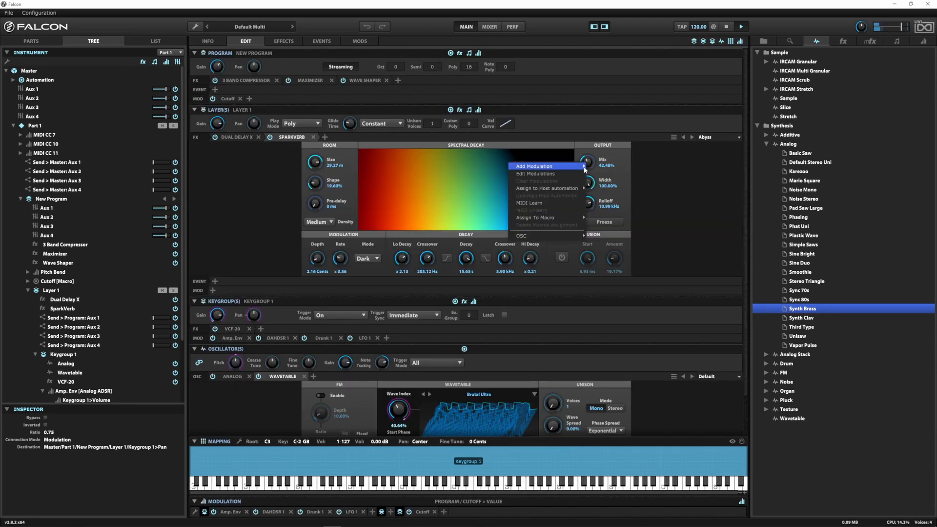
mouse_move(564, 218)
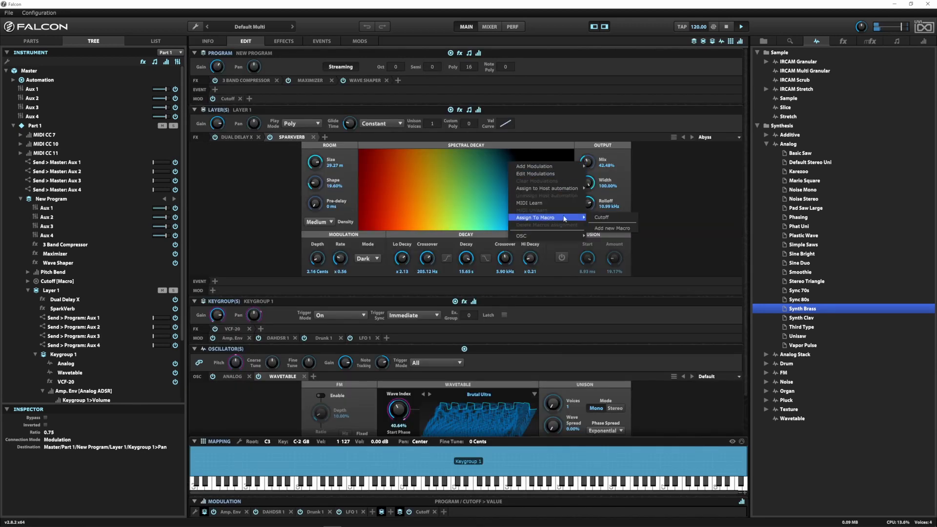
click(612, 228)
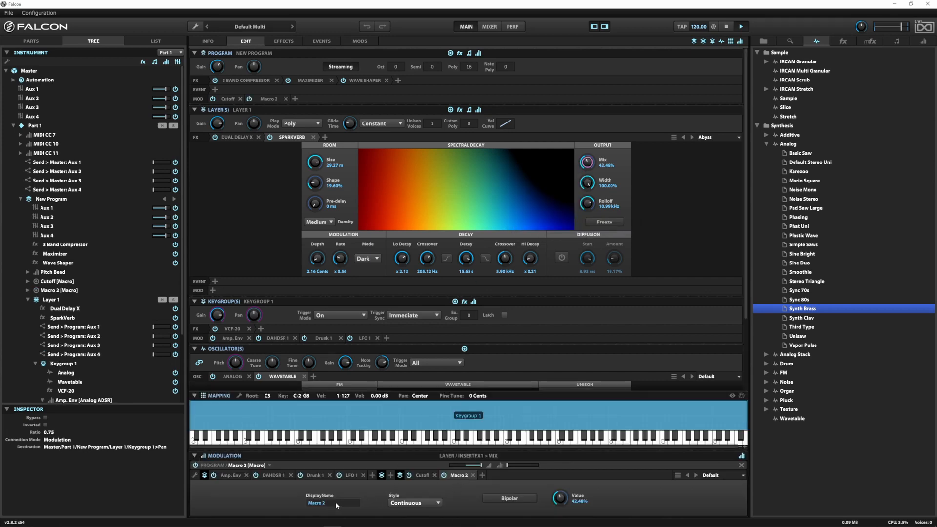
Rename the SparkVerb mix macro as Reverb Mix.
double_click(321, 504)
text(Reverb Mix)
key(Return)
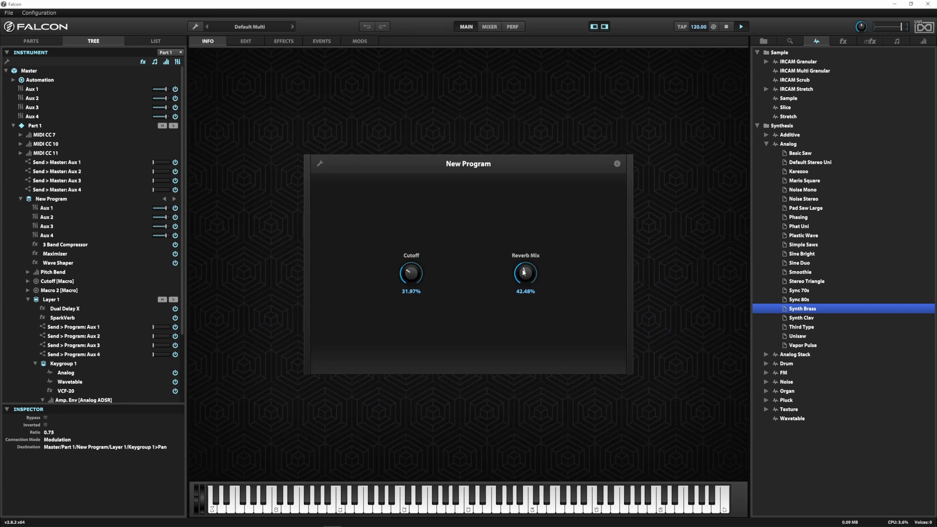
Assign the mix amount of the layer's Dual Delay X to a new macro.
click(246, 41)
click(237, 137)
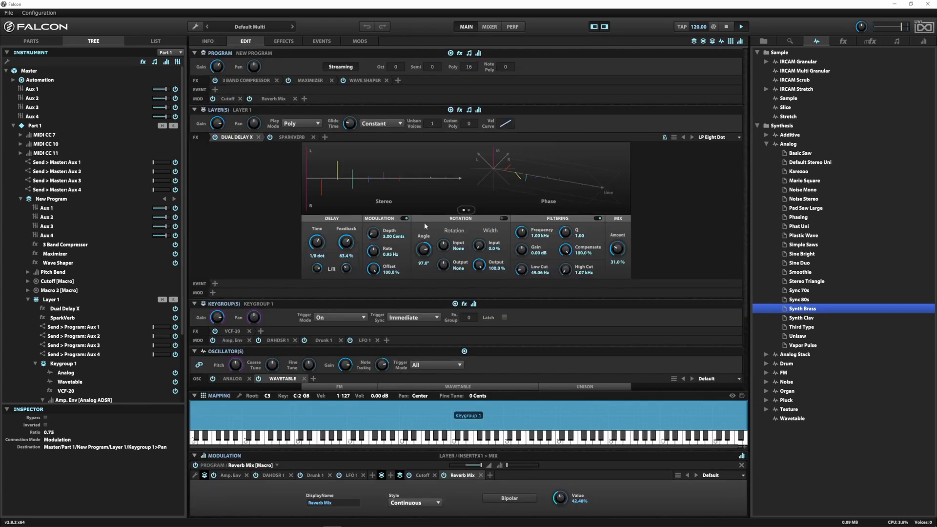
right_click(616, 249)
mouse_move(595, 303)
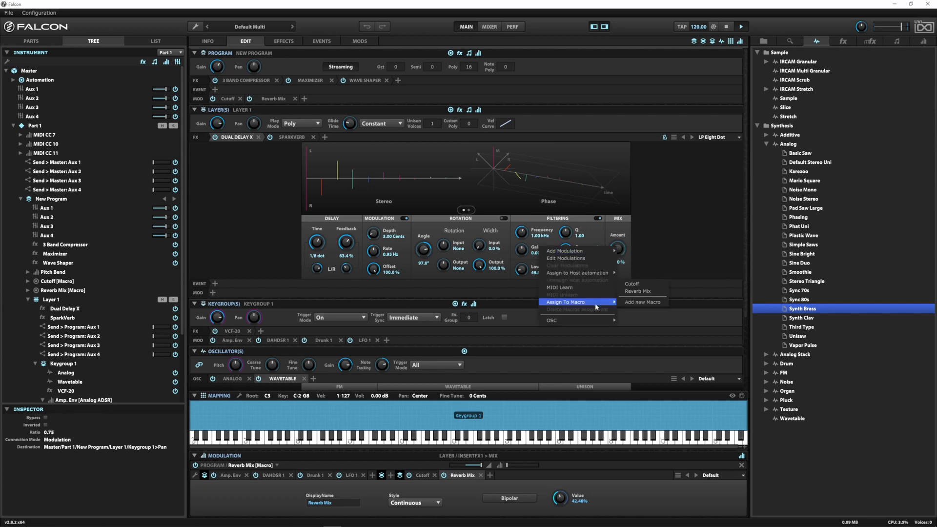
click(642, 302)
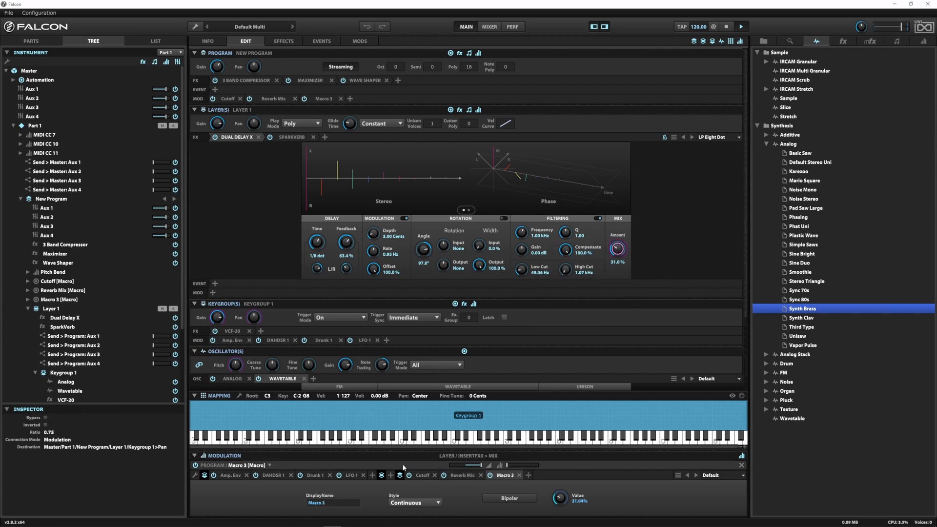
Rename the Dual Delay X macro as Delay Mix and show the macro knobs on the Info page.
double_click(333, 503)
text(Delay Mix)
key(Return)
click(208, 42)
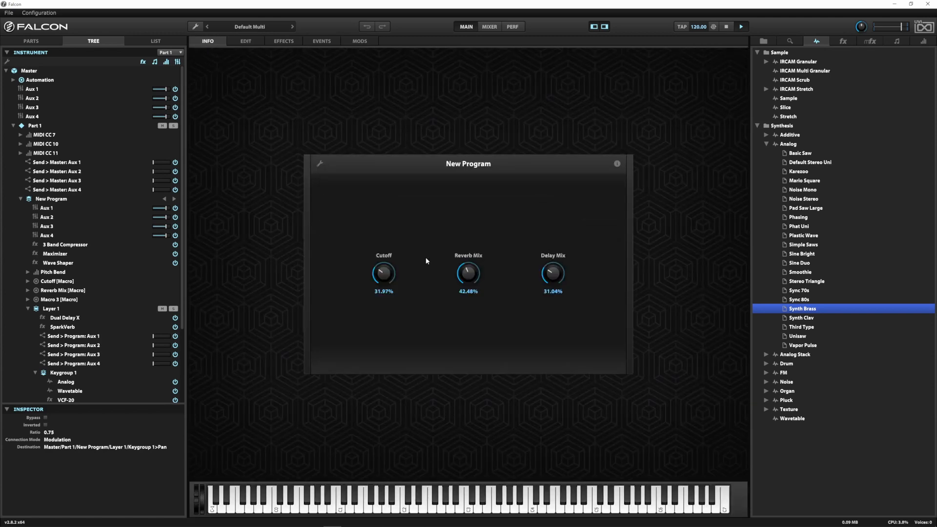
Reset the Delay Mix and Reverb Mix macros to zero, and raise Reverb Mix to about 27.52% and Delay Mix to about 20.80%.
double_click(554, 274)
double_click(467, 273)
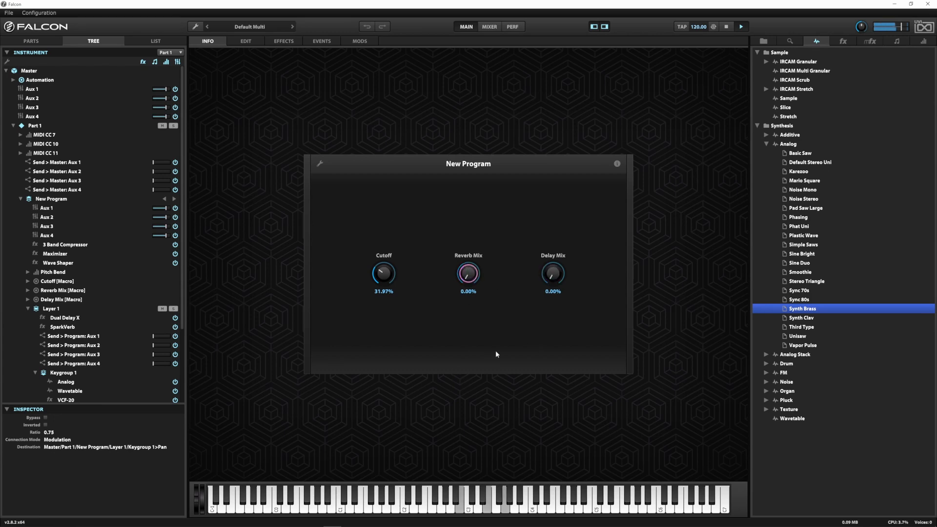
drag(474, 290, 464, 242)
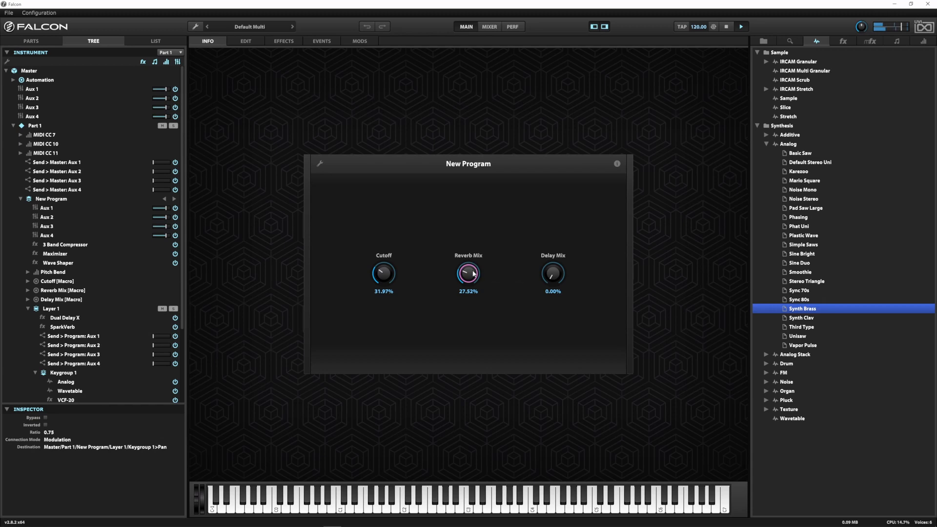
drag(552, 277, 548, 251)
Lower the program-level Wave Shaper's amount to about 1.9% and return to the Info page.
click(235, 41)
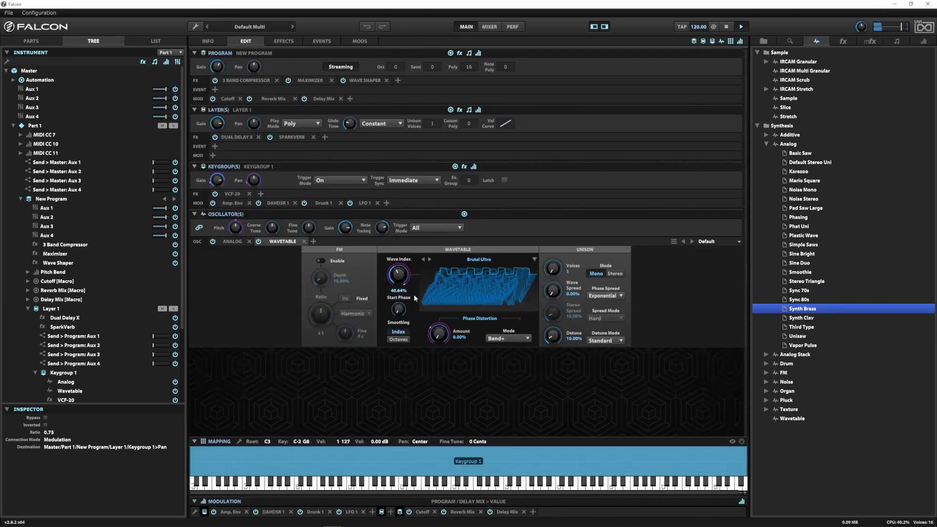
click(361, 81)
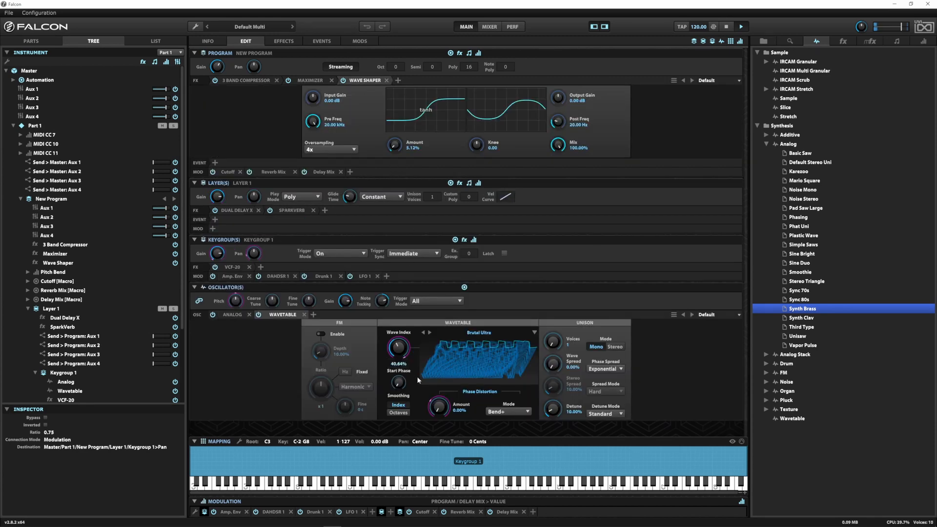
drag(394, 145, 395, 151)
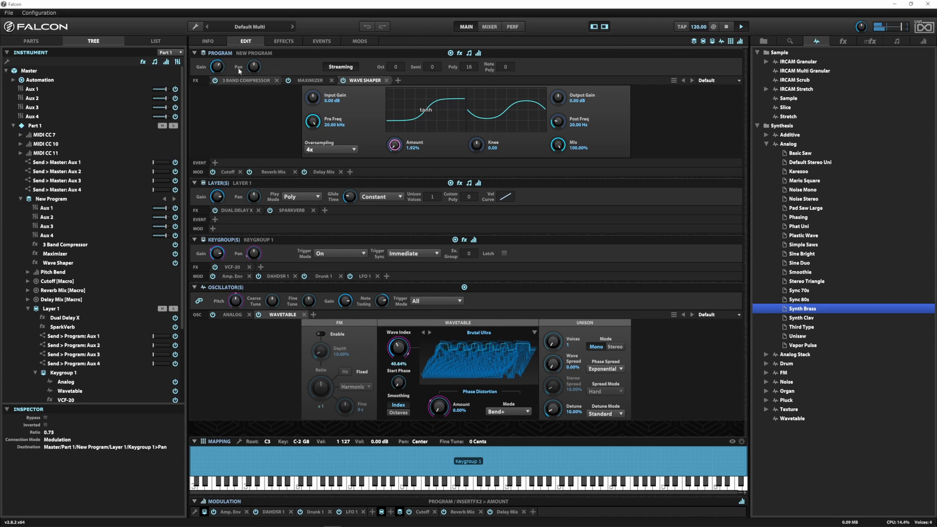
click(208, 41)
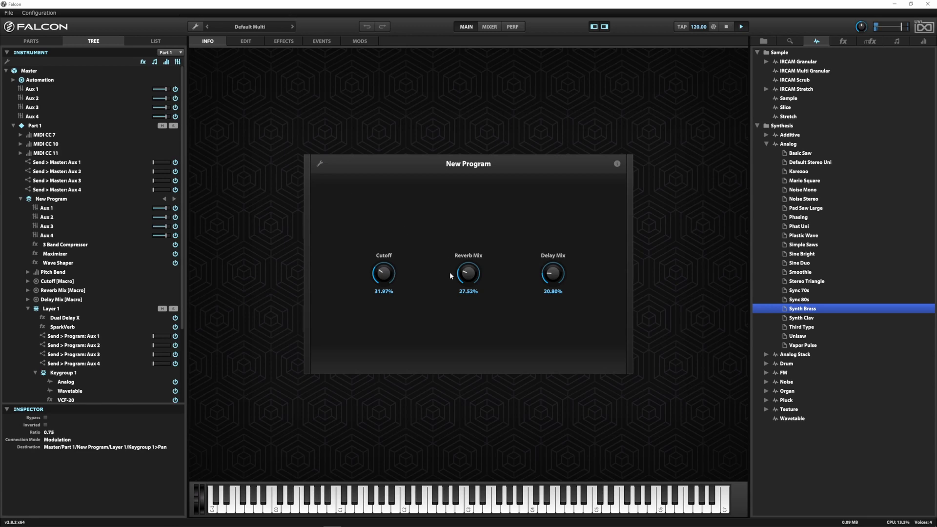
Assign the frequency of the keygroup's LFO 1, which modulates the pan, to a new macro.
click(242, 42)
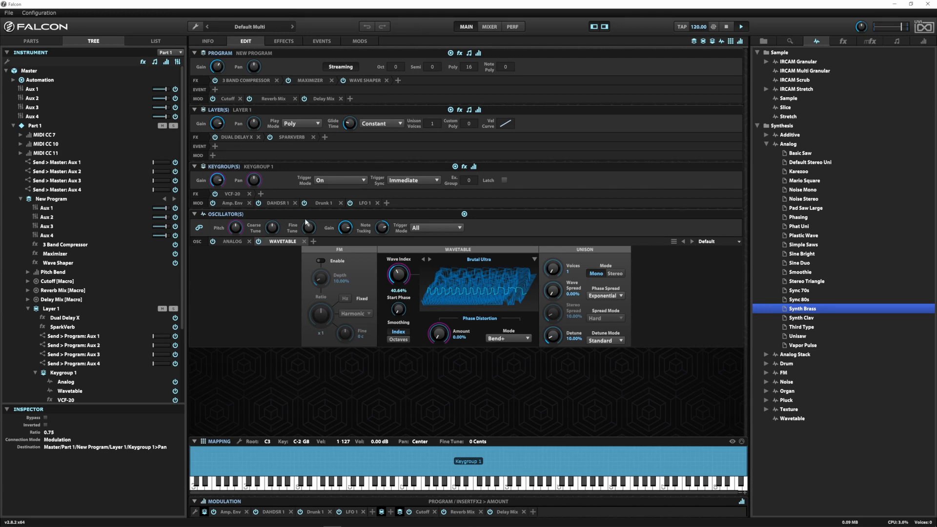
click(365, 203)
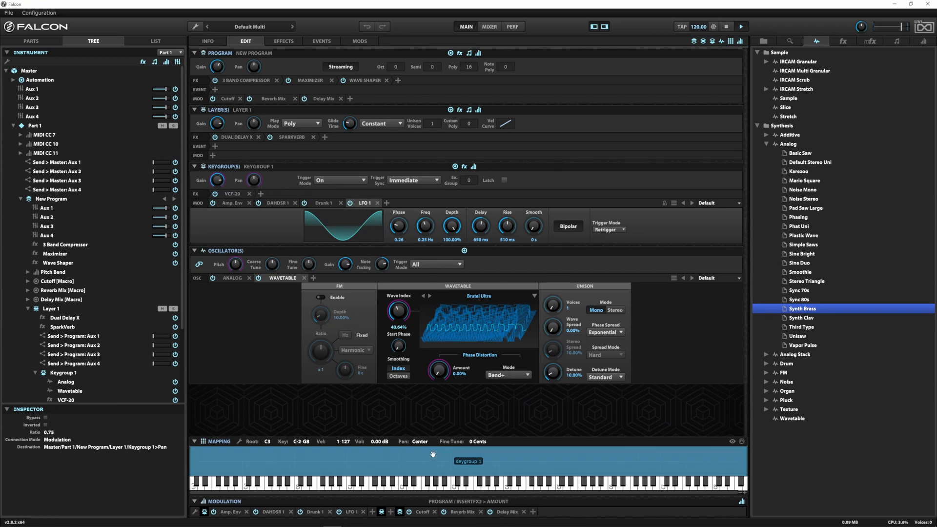
click(354, 512)
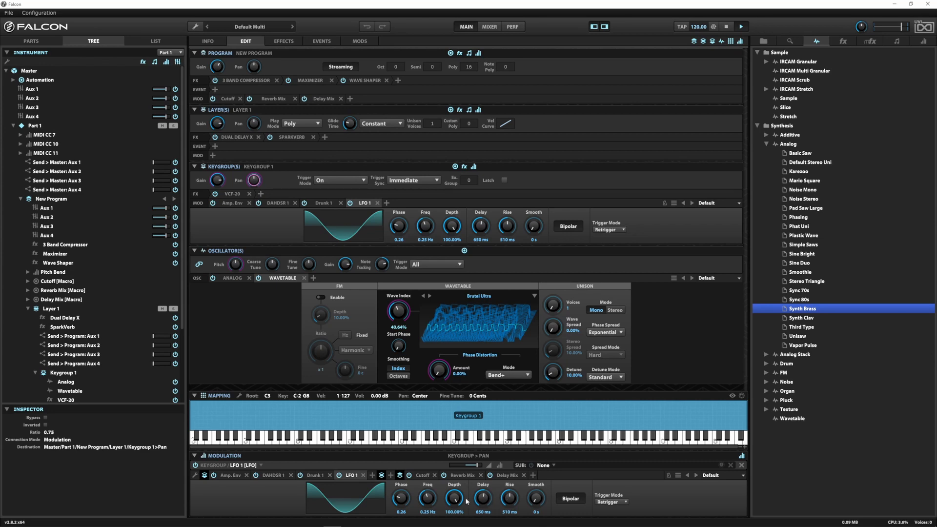
right_click(425, 500)
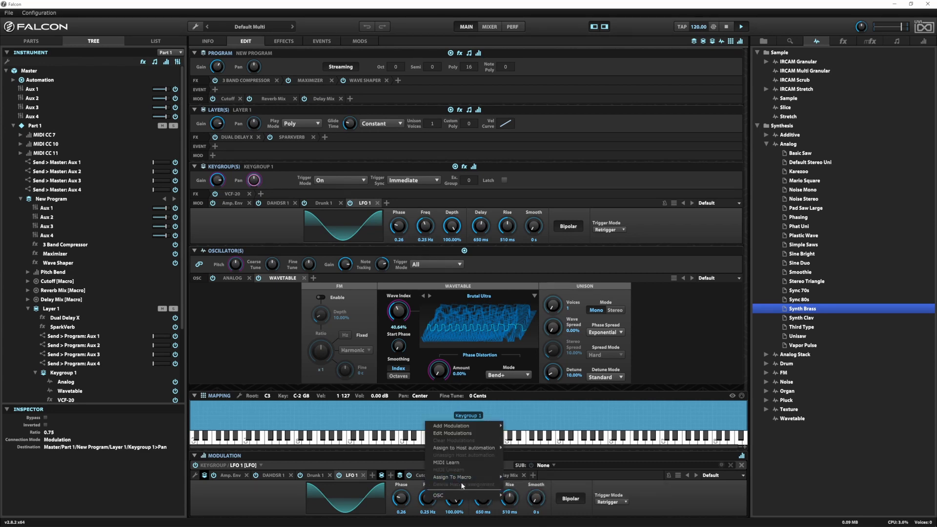
mouse_move(464, 481)
click(529, 477)
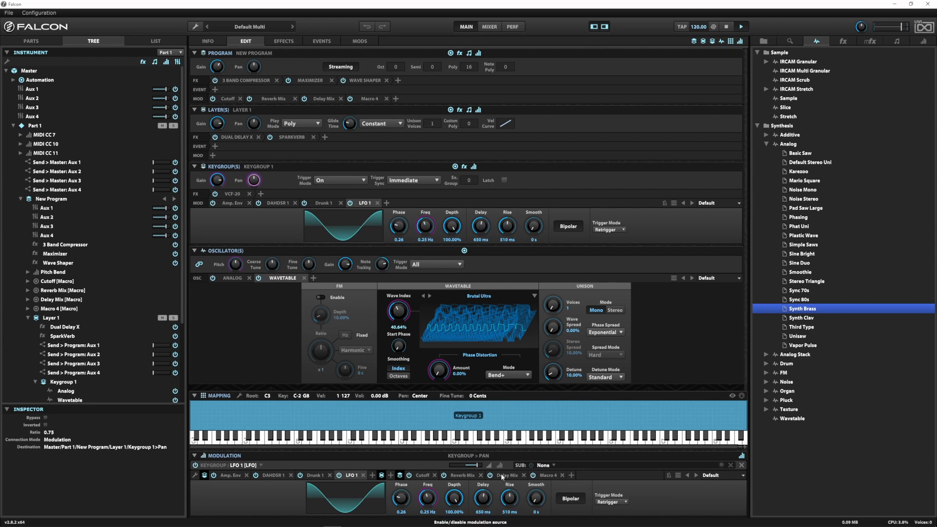
Rename Macro 4 as Pan Rate and raise its knob on the Info page to about 44.05%.
click(552, 477)
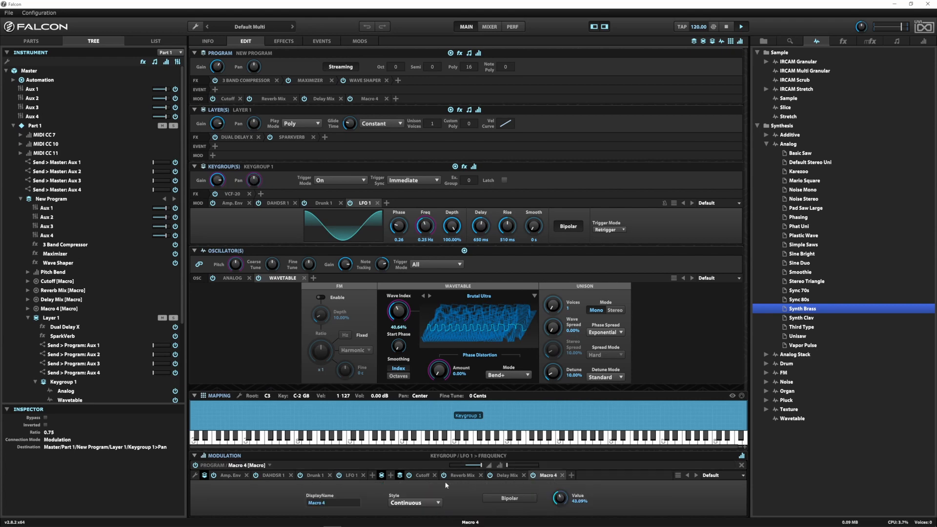
click(323, 504)
text(Pan Rate)
key(Return)
click(209, 42)
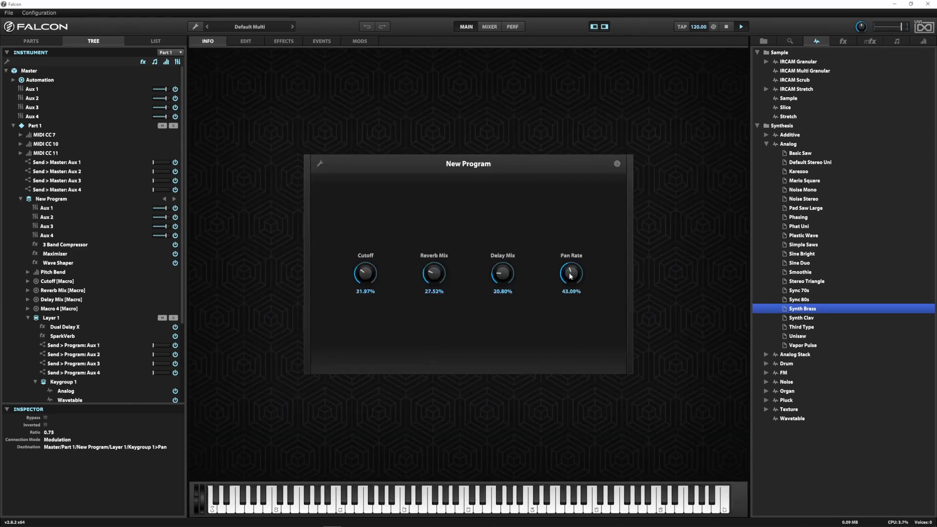
mouse_move(572, 275)
mouse_down()
mouse_move(581, 224)
mouse_move(570, 267)
mouse_up()
Save the program in the UVI Falcon folder as PD - Cinematic Auto-Pan and show the parts list.
click(195, 27)
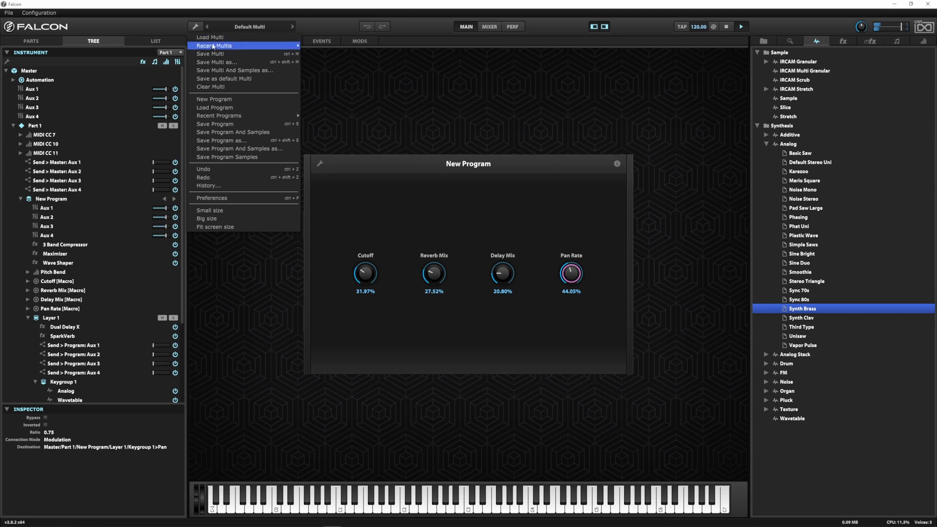
click(220, 132)
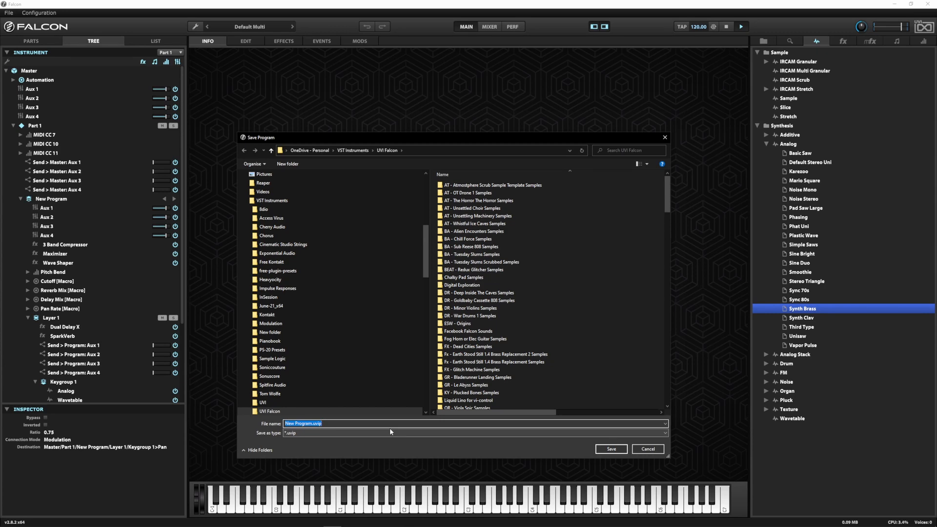
text(PD)
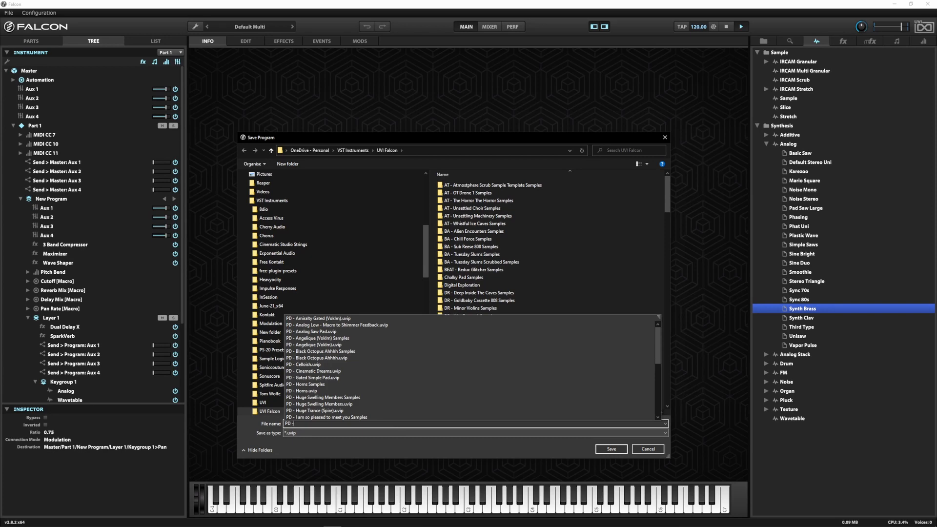
text( - Cinematic Pan)
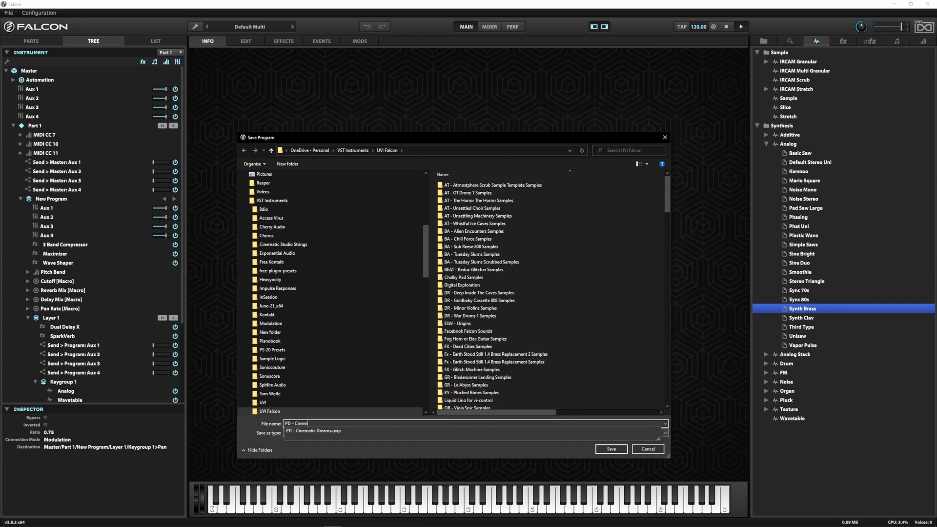
key(BackSpace)
key(BackSpace)
key(BackSpace)
text(Auto-Pan)
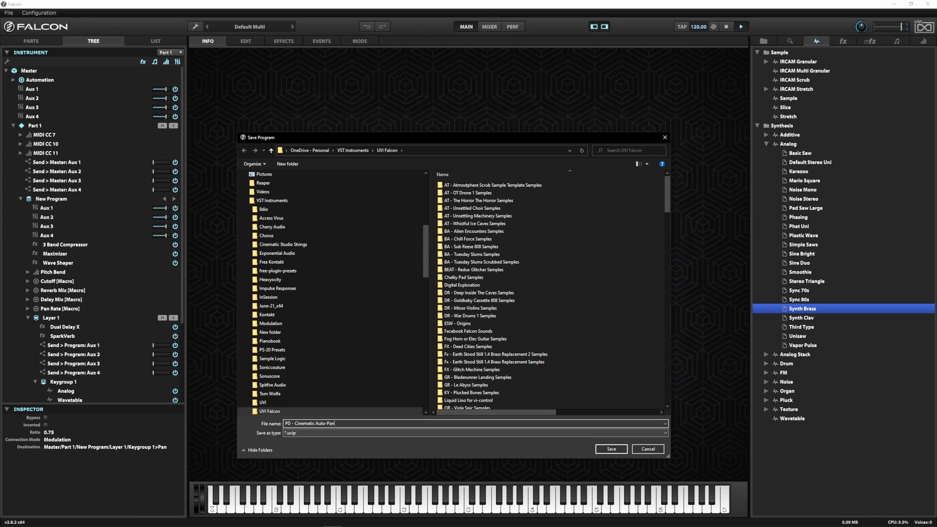
click(611, 449)
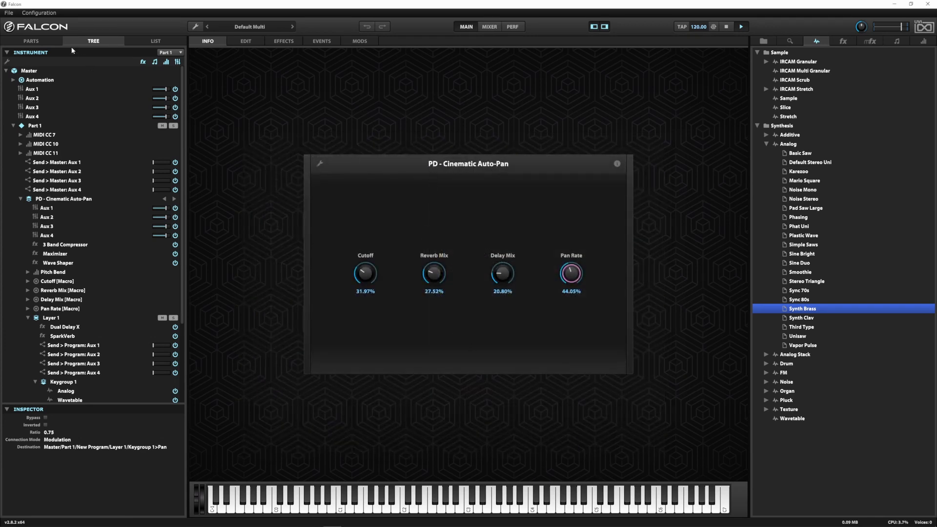
click(40, 39)
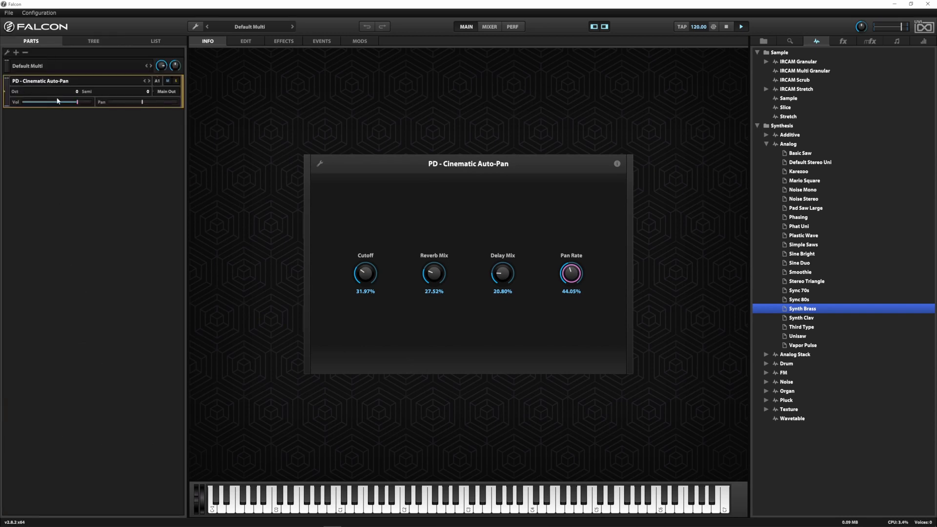